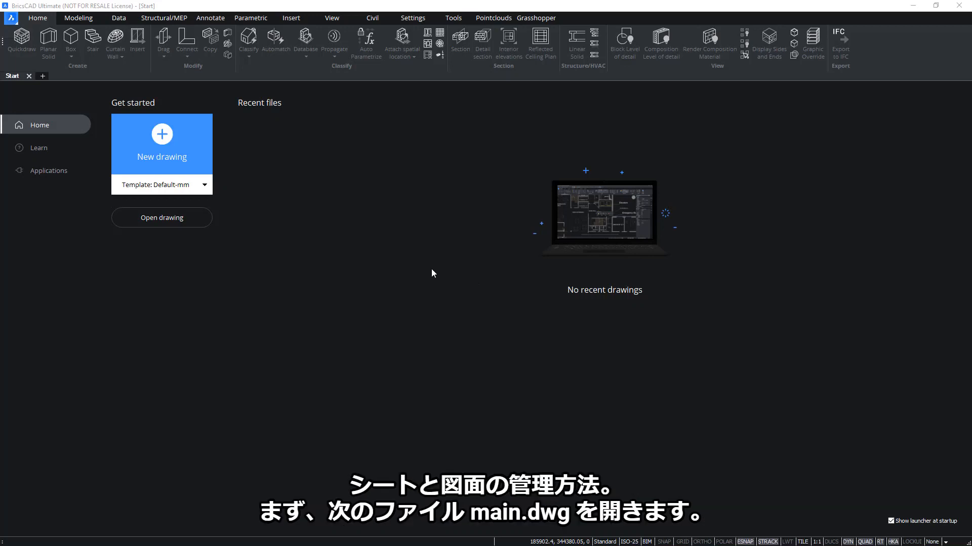
Step: Open the drawing Main.dwg from the Main Set folder
{"action": "left_click", "coordinate": [181, 220]}
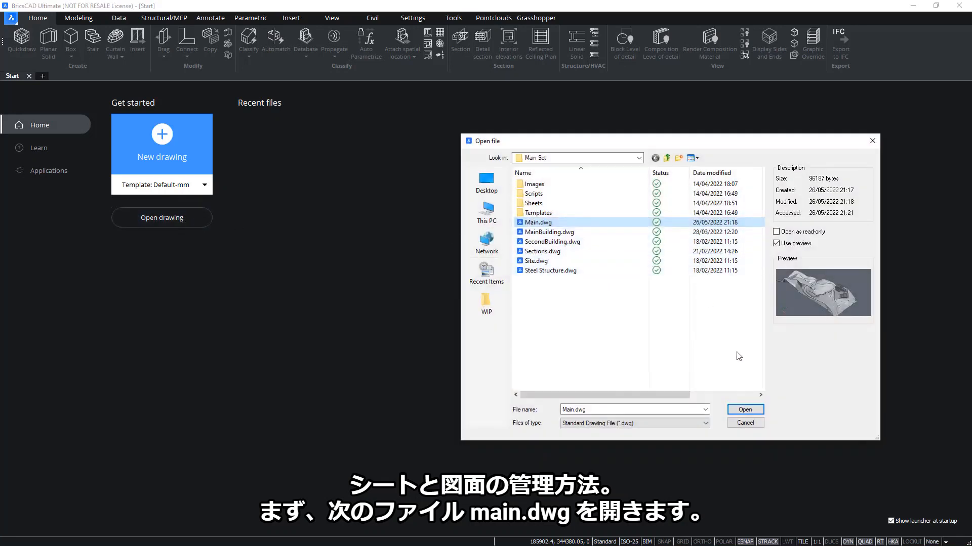
{"action": "left_click", "coordinate": [745, 409]}
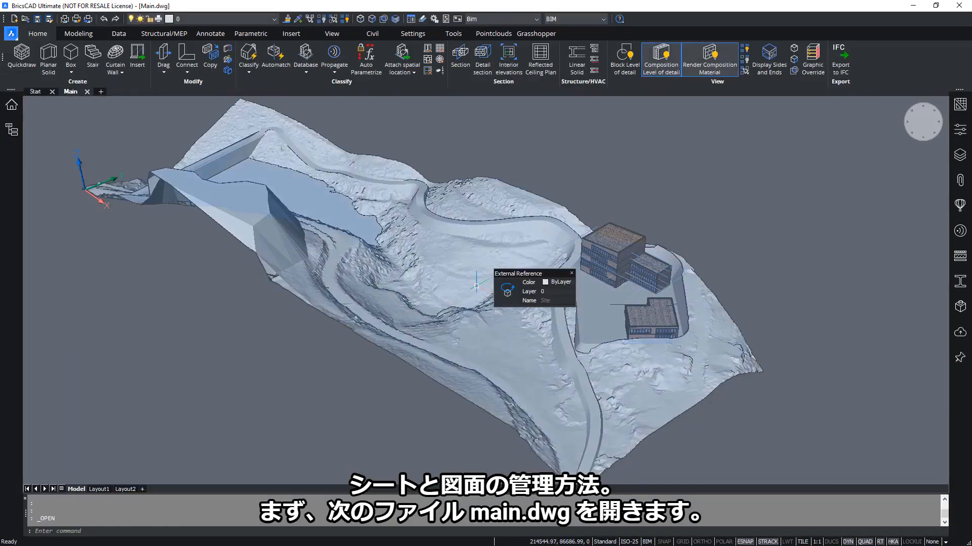
{"action": "key", "text": "Escape"}
{"action": "key", "text": "Escape"}
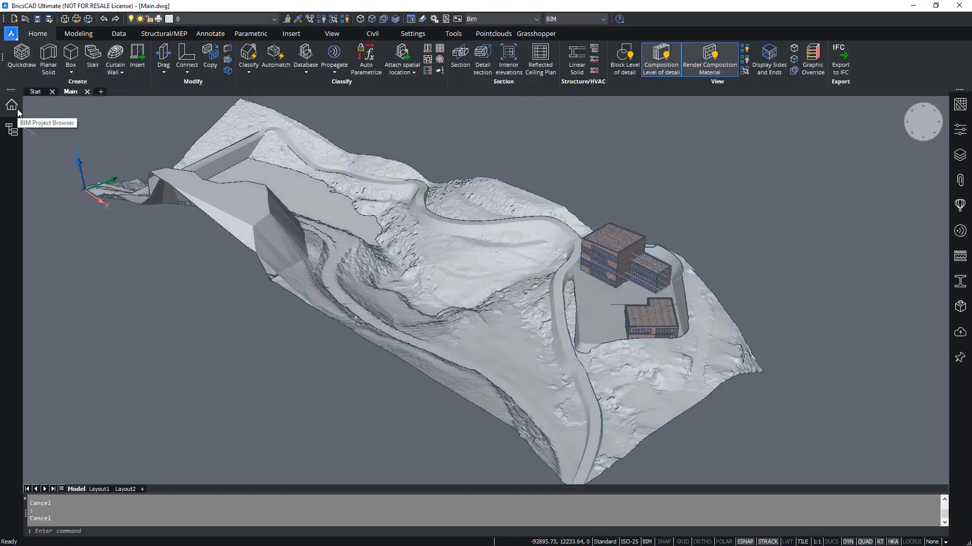
Step: Examine the Sample project's files, model views and sheets in the BIM Project Browser, including the Office.bsyslib file
{"action": "left_click", "coordinate": [20, 114]}
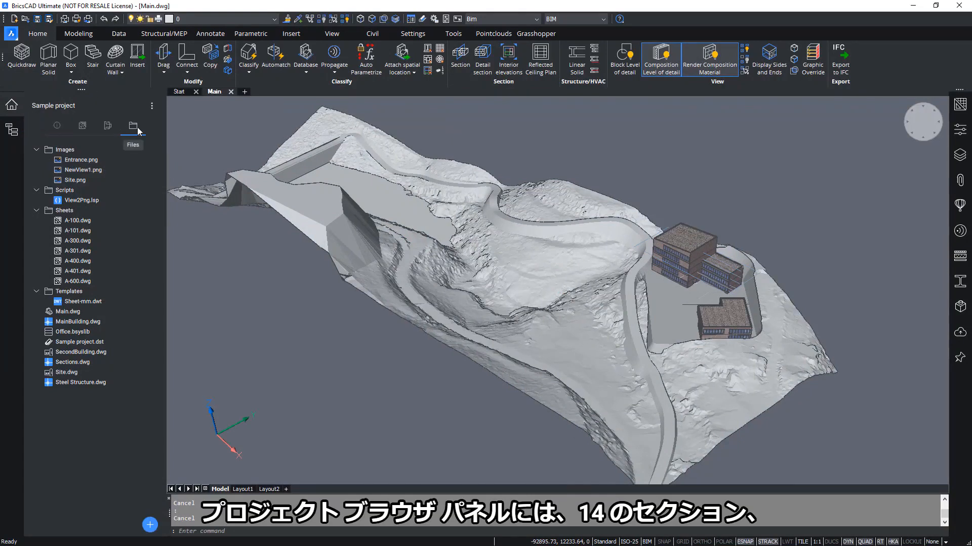
{"action": "left_click", "coordinate": [103, 128]}
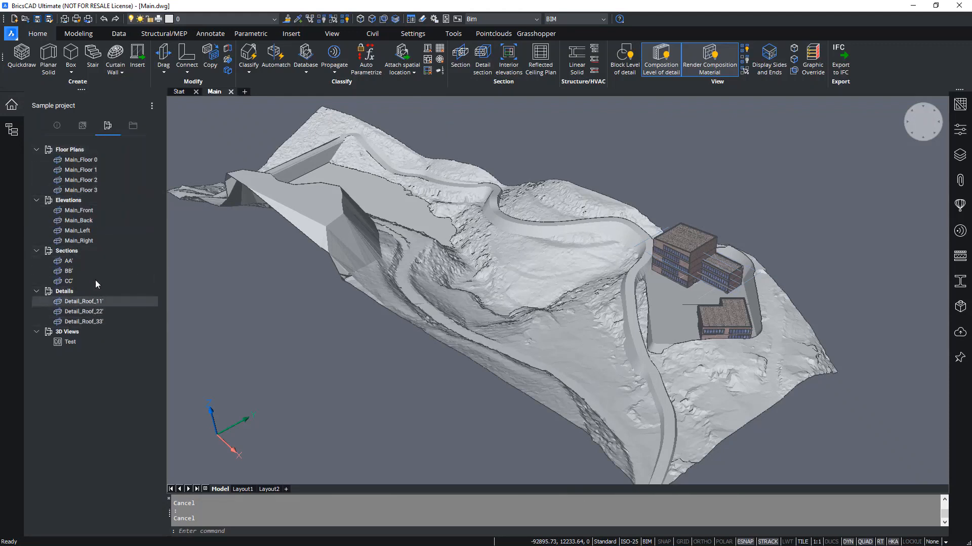
{"action": "left_click", "coordinate": [84, 127]}
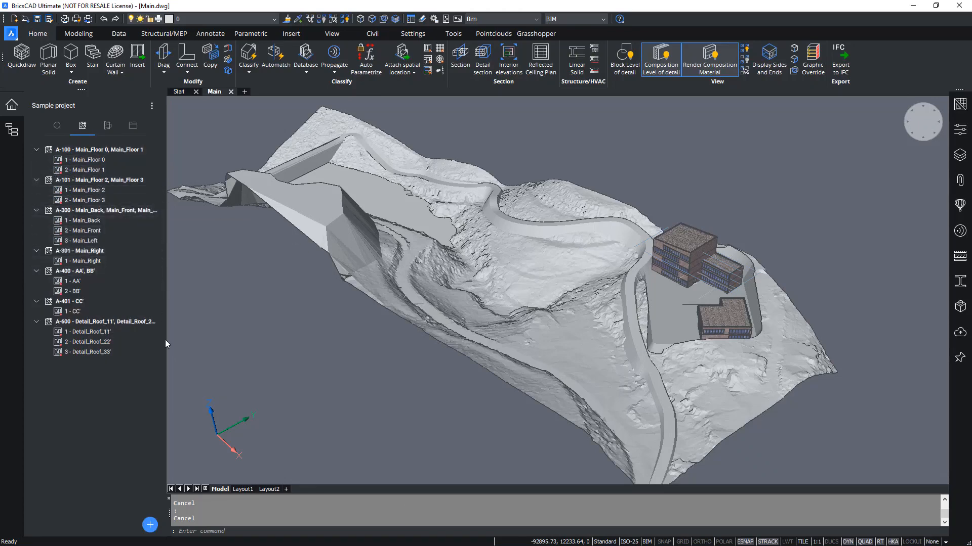
{"action": "left_click", "coordinate": [133, 125]}
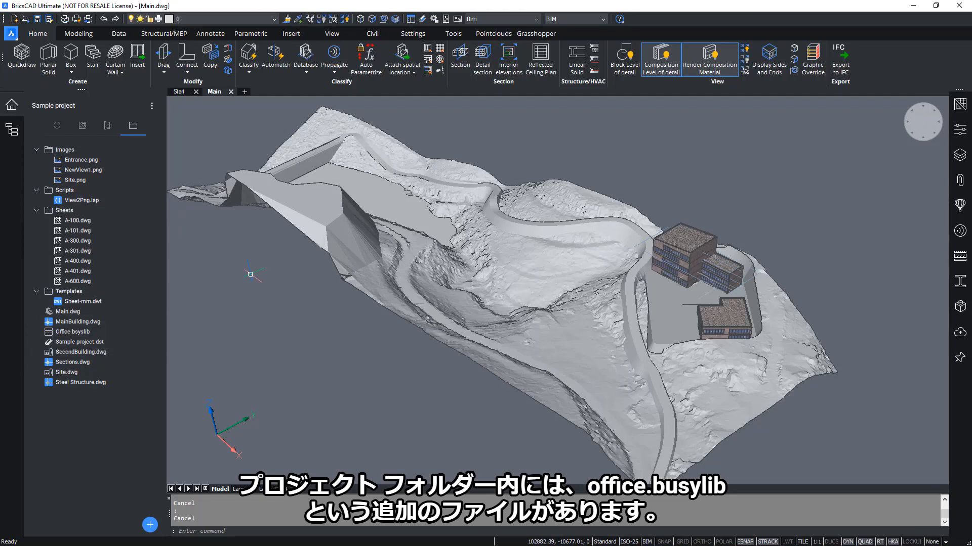
{"action": "left_click", "coordinate": [123, 333]}
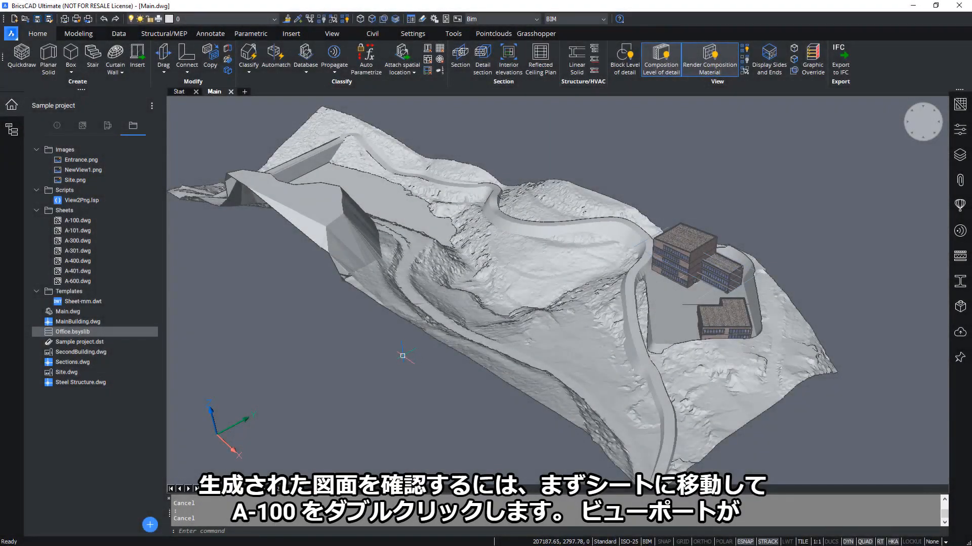
Step: Open sheet A-100 from the project's sheet list and update its Main_Floor 0 view immediately
{"action": "left_click", "coordinate": [83, 127]}
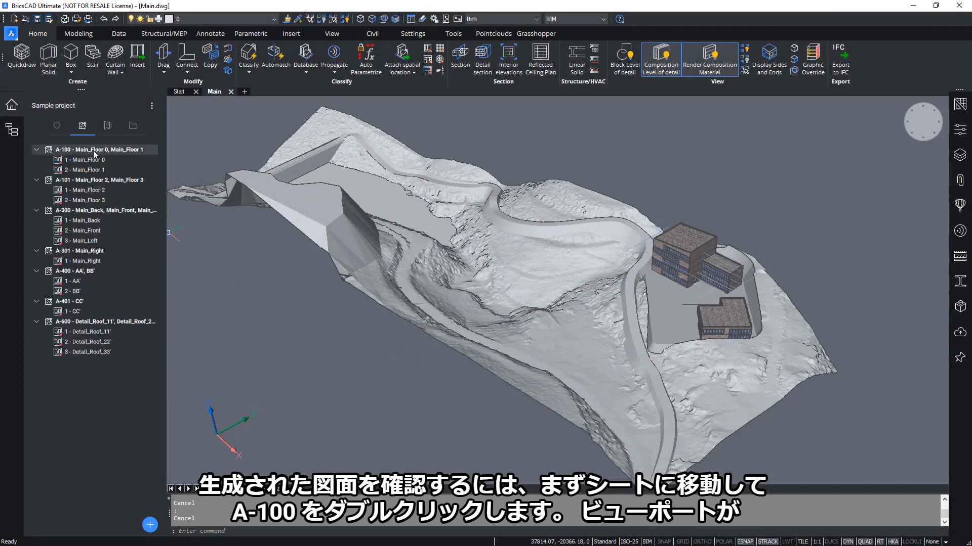
{"action": "double_click", "coordinate": [94, 151]}
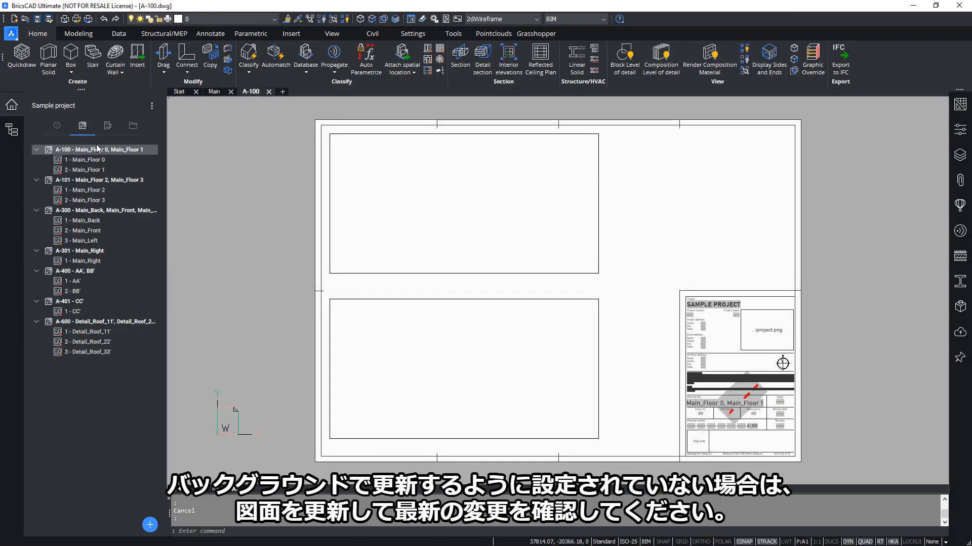
{"action": "right_click", "coordinate": [98, 160]}
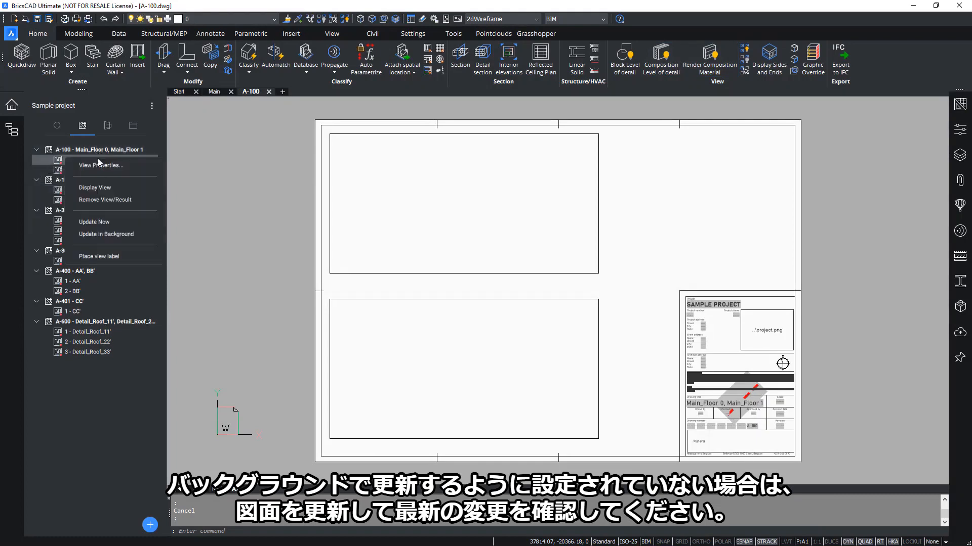
{"action": "left_click", "coordinate": [120, 221]}
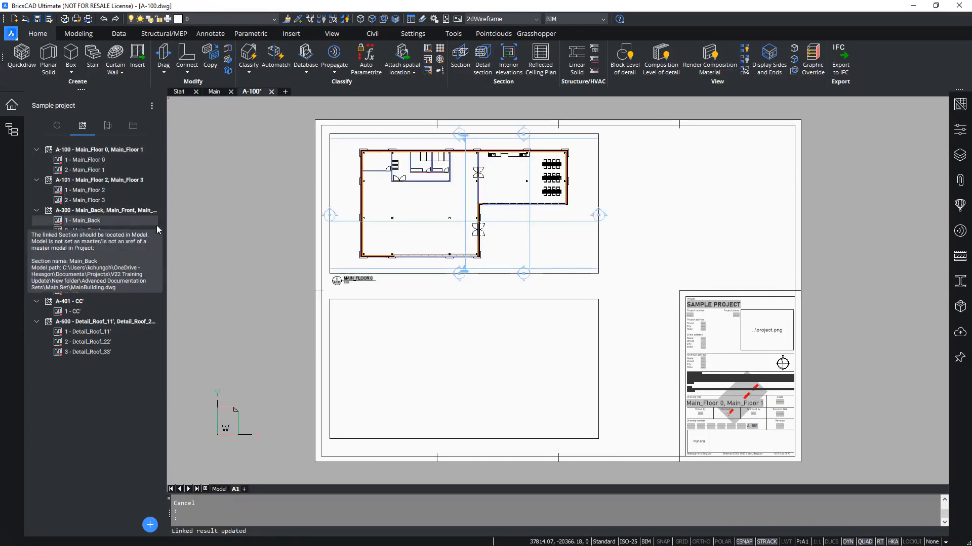
{"action": "key", "text": "Escape"}
Step: Update the BIM section in the empty lower viewport of sheet A-100
{"action": "left_click_drag", "start_coordinate": [656, 331], "coordinate": [567, 367]}
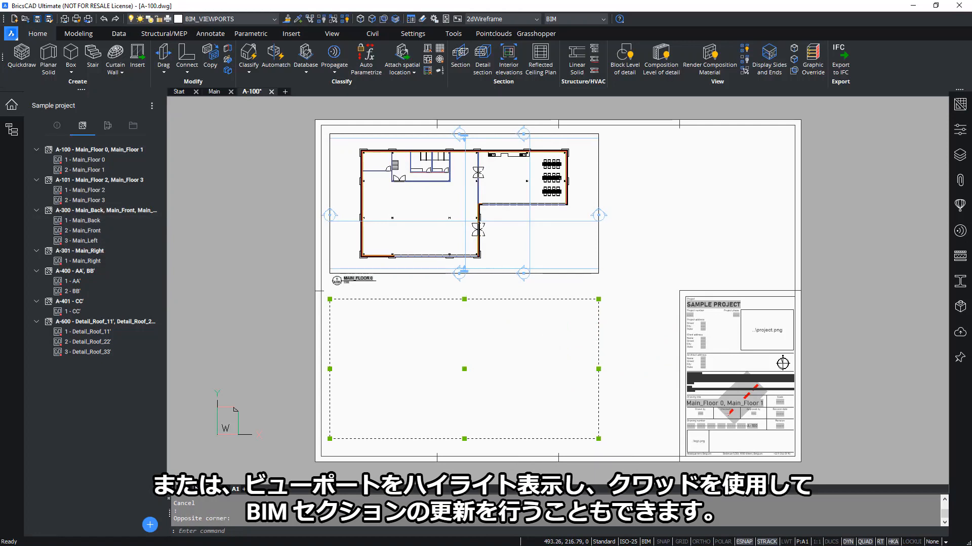
{"action": "mouse_move", "coordinate": [597, 338]}
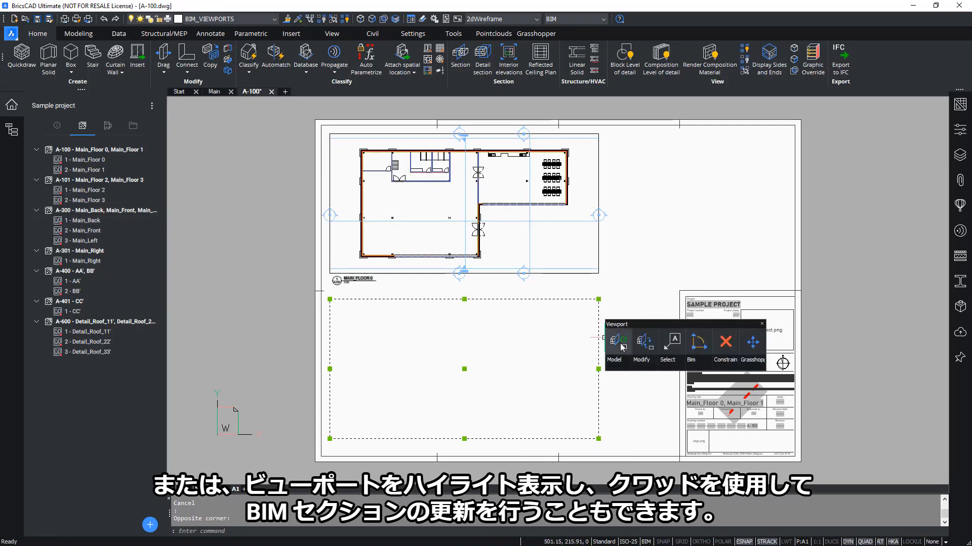
{"action": "left_click", "coordinate": [622, 347]}
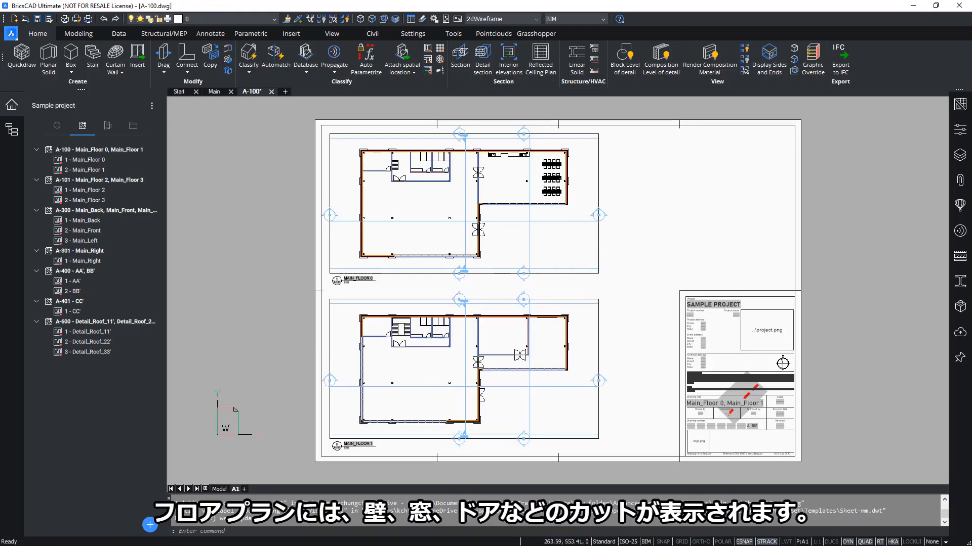
Step: Examine the walls, doors and furniture of the ground floor plan on sheet A-100 up close
{"action": "scroll", "coordinate": [458, 141], "scroll_direction": "up", "scroll_amount": 4}
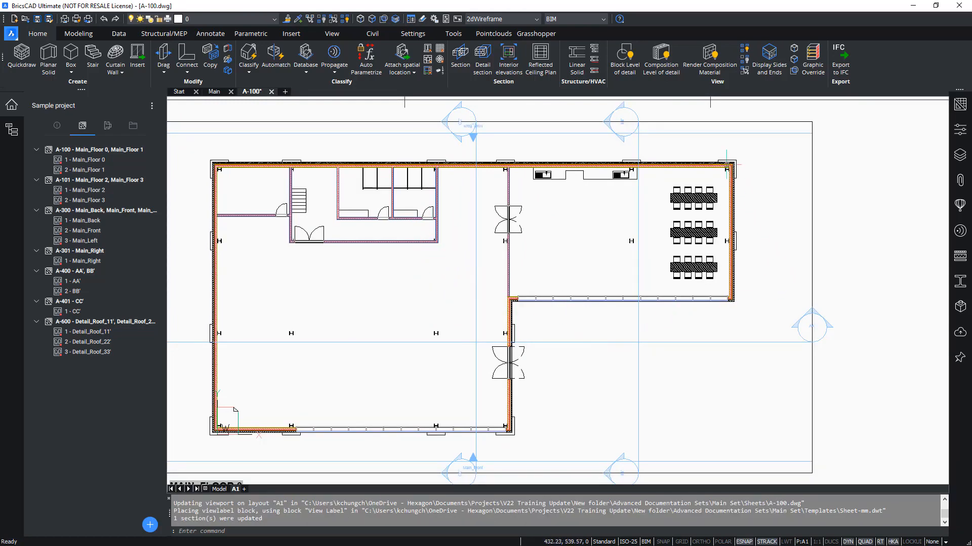
{"action": "scroll", "coordinate": [719, 172], "scroll_direction": "up", "scroll_amount": 7}
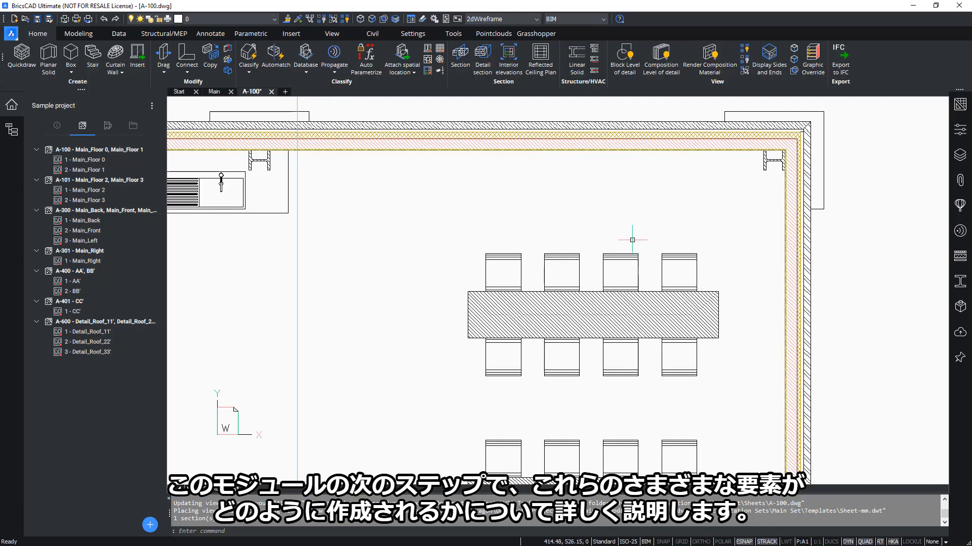
{"action": "key", "text": "Escape"}
{"action": "key", "text": "Escape"}
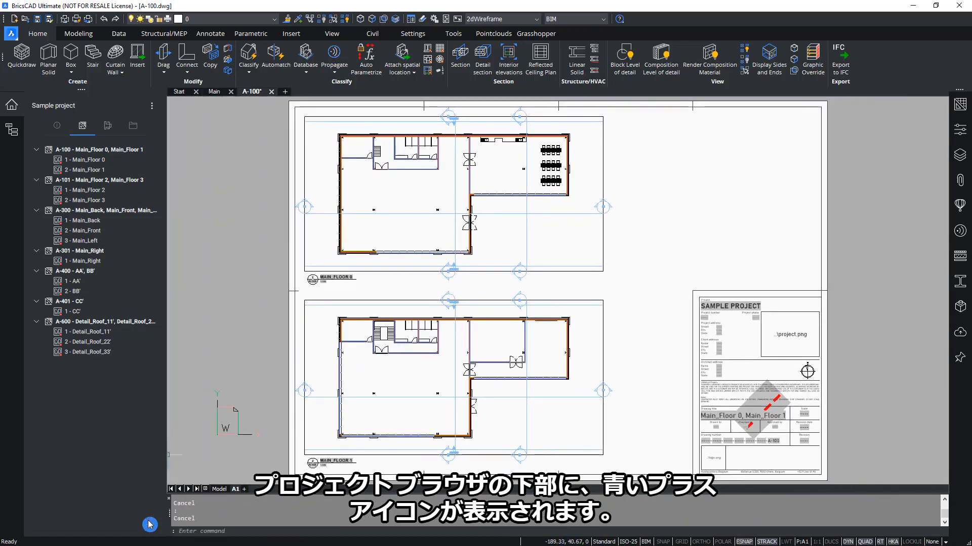
Step: Add a new sheet to the project and change its name to Visuals in the sheet properties
{"action": "left_click", "coordinate": [150, 525]}
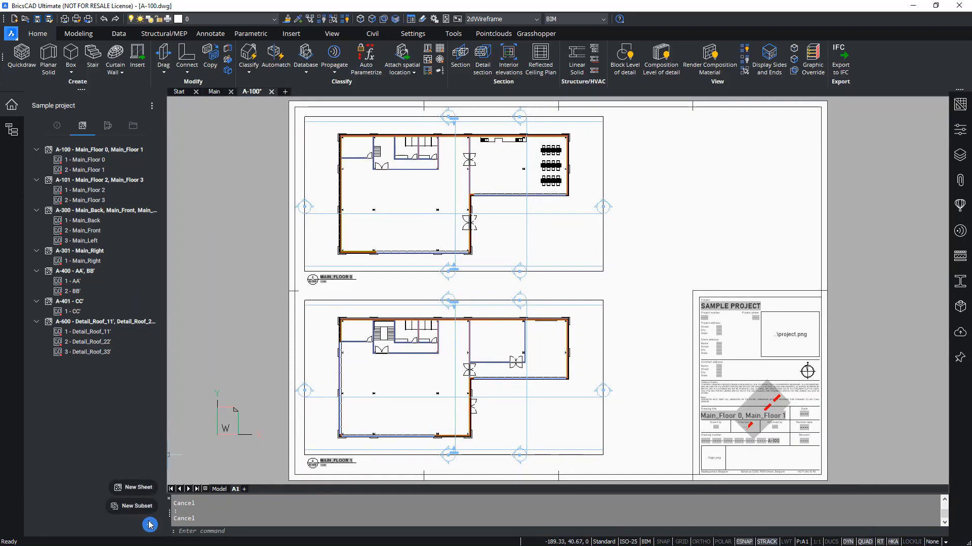
{"action": "left_click", "coordinate": [137, 488]}
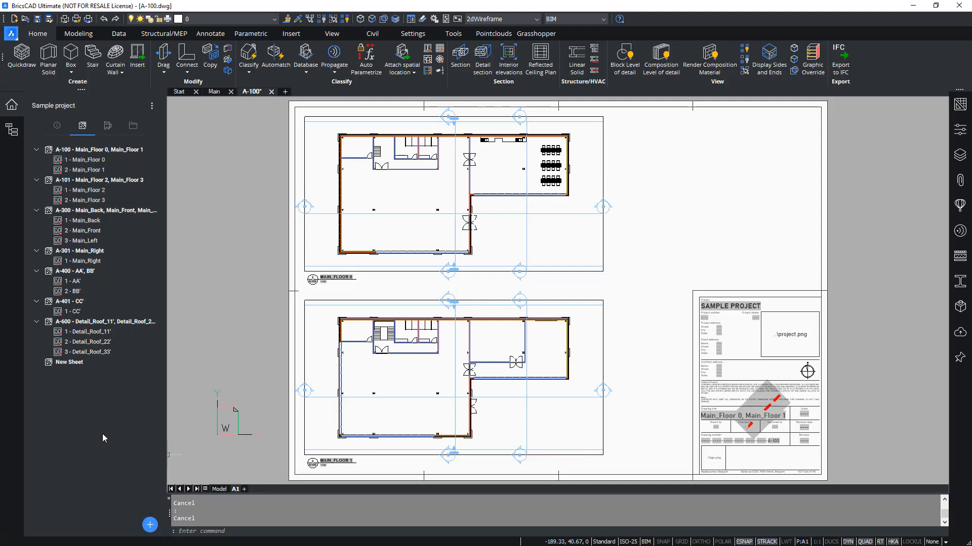
{"action": "right_click", "coordinate": [62, 364]}
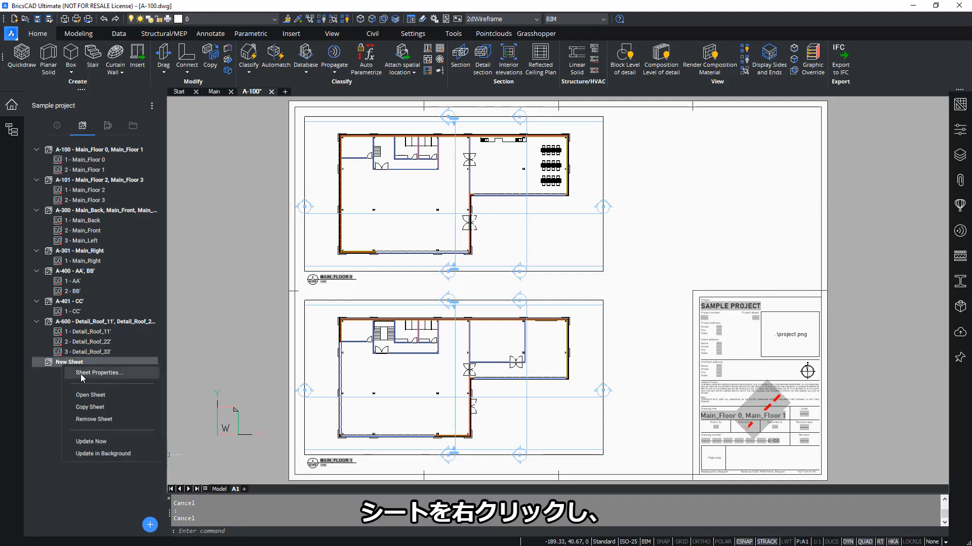
{"action": "left_click", "coordinate": [82, 373]}
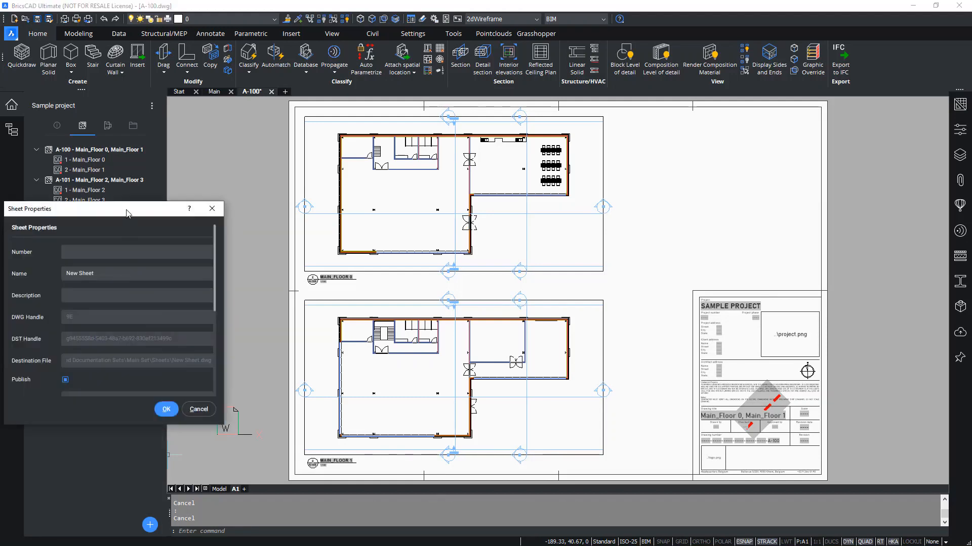
{"action": "mouse_move", "coordinate": [189, 209]}
{"action": "left_mouse_down"}
{"action": "mouse_move", "coordinate": [391, 193]}
{"action": "mouse_move", "coordinate": [530, 160]}
{"action": "left_mouse_up"}
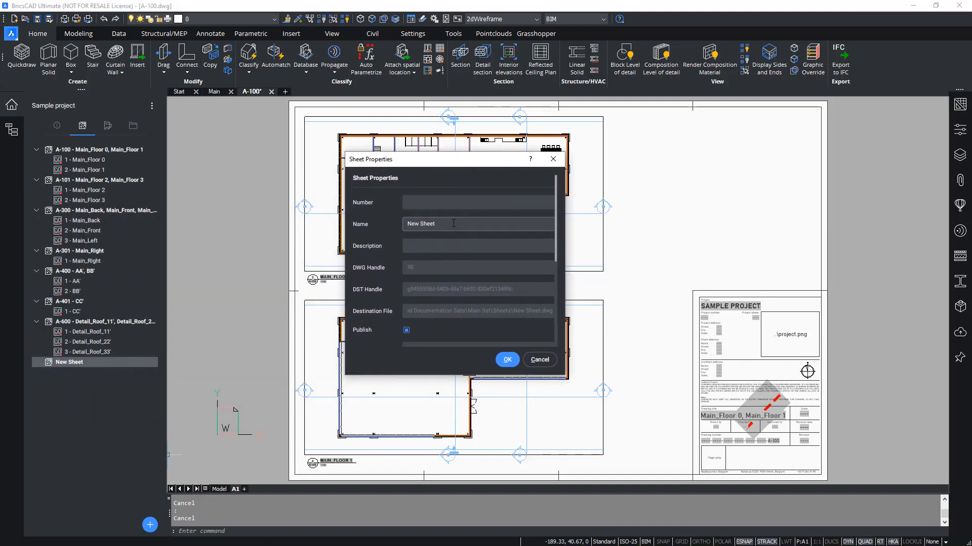
{"action": "left_click_drag", "start_coordinate": [454, 224], "coordinate": [396, 215]}
{"action": "type", "text": "\\"}
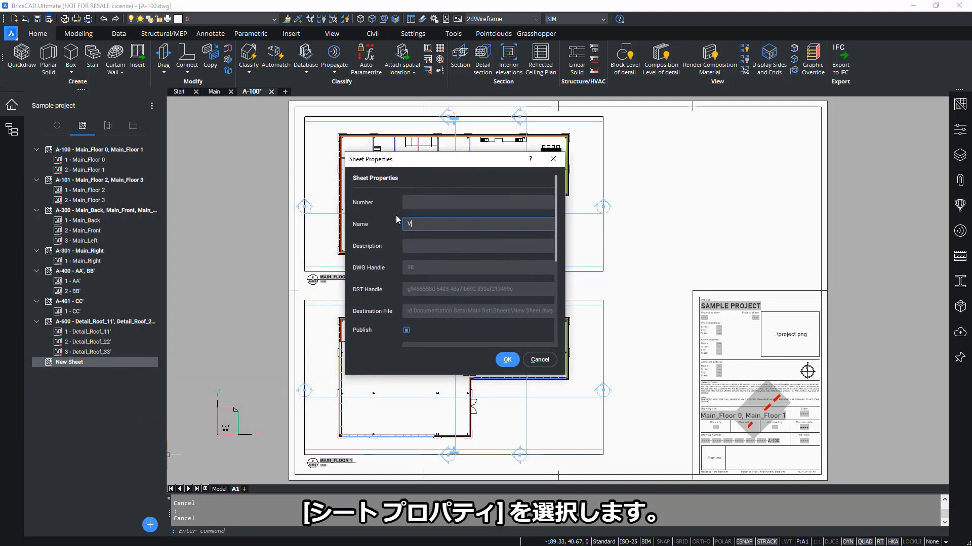
{"action": "type", "text": "isuals"}
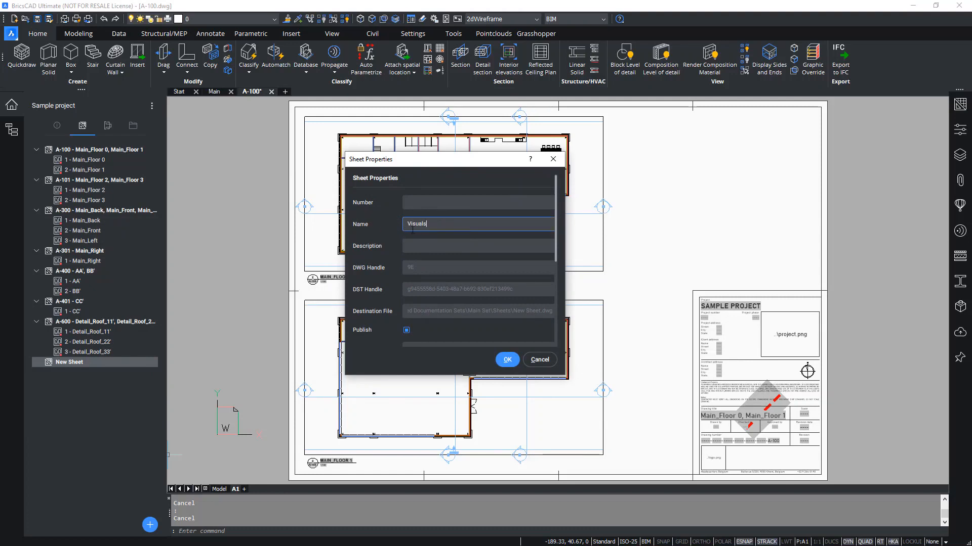
Step: Set the Visuals sheet's number to A-800 and apply the sheet properties
{"action": "left_click", "coordinate": [447, 203]}
{"action": "type", "text": "A"}
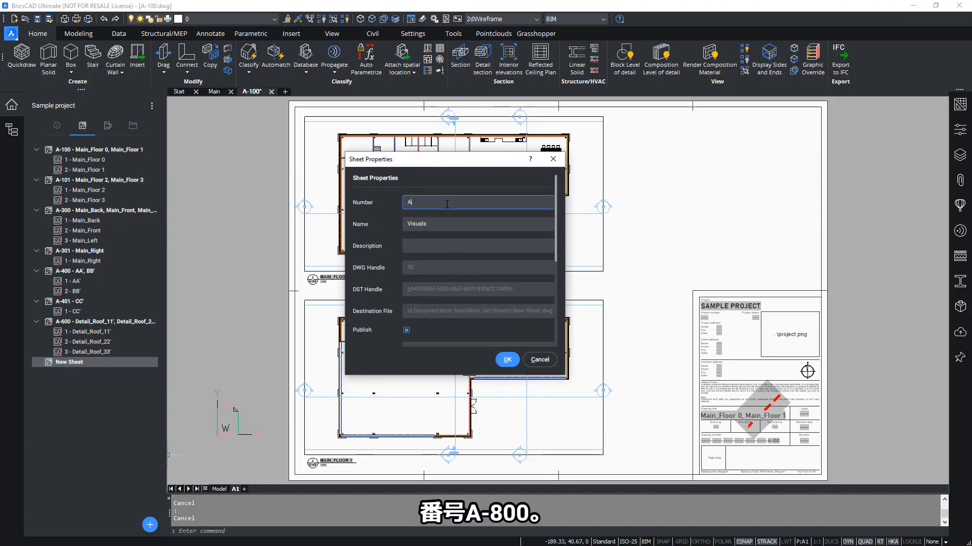
{"action": "type", "text": "-800"}
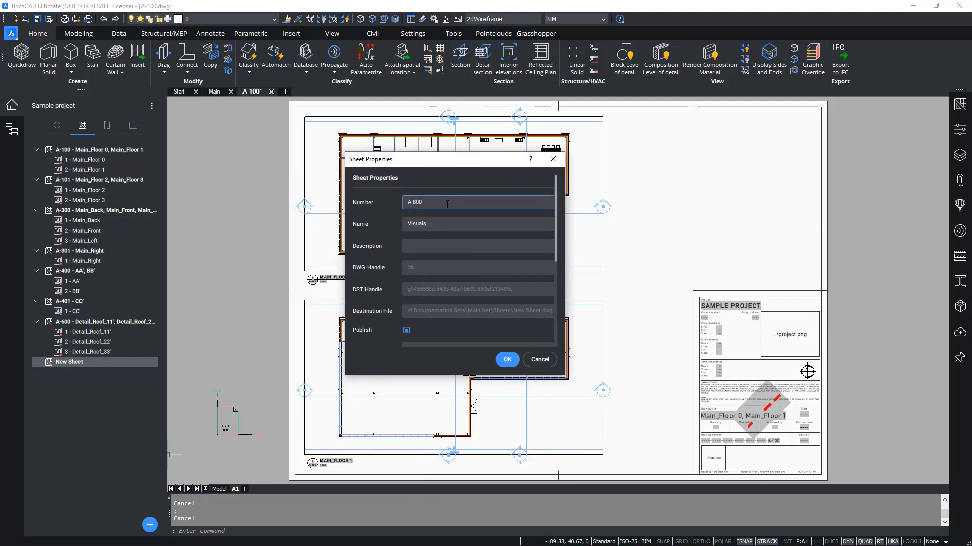
{"action": "left_click", "coordinate": [508, 360]}
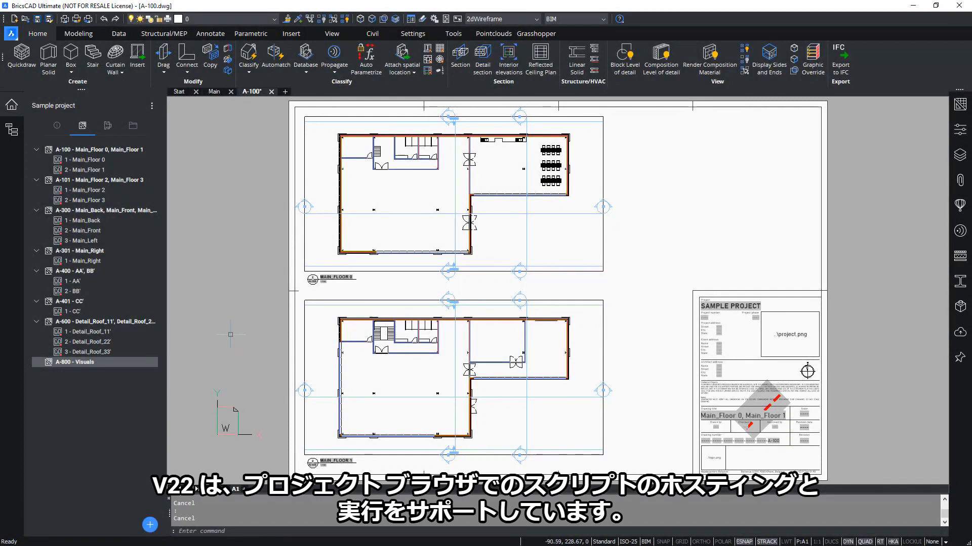
Step: List the project files, return to the Main drawing and set the model view to Top Front Right
{"action": "left_click", "coordinate": [132, 129]}
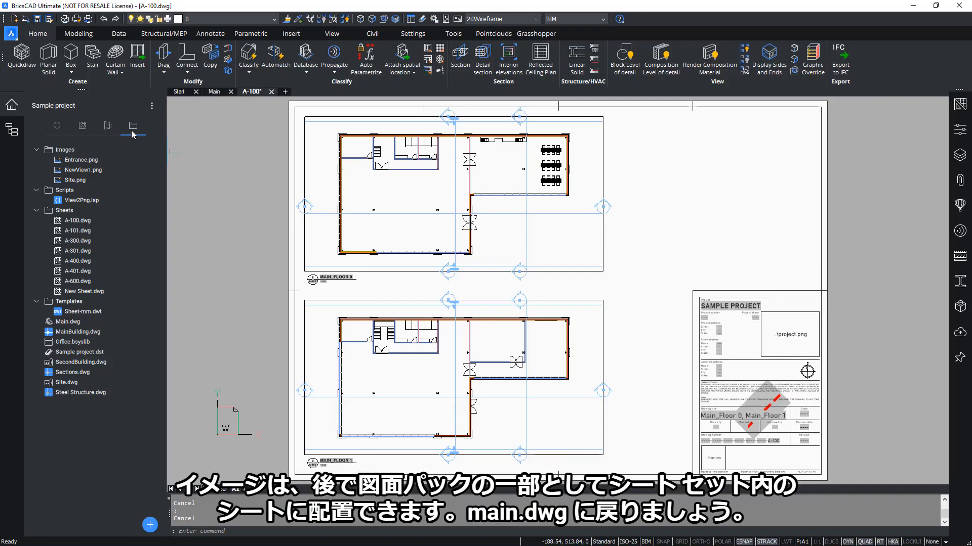
{"action": "left_click", "coordinate": [217, 93]}
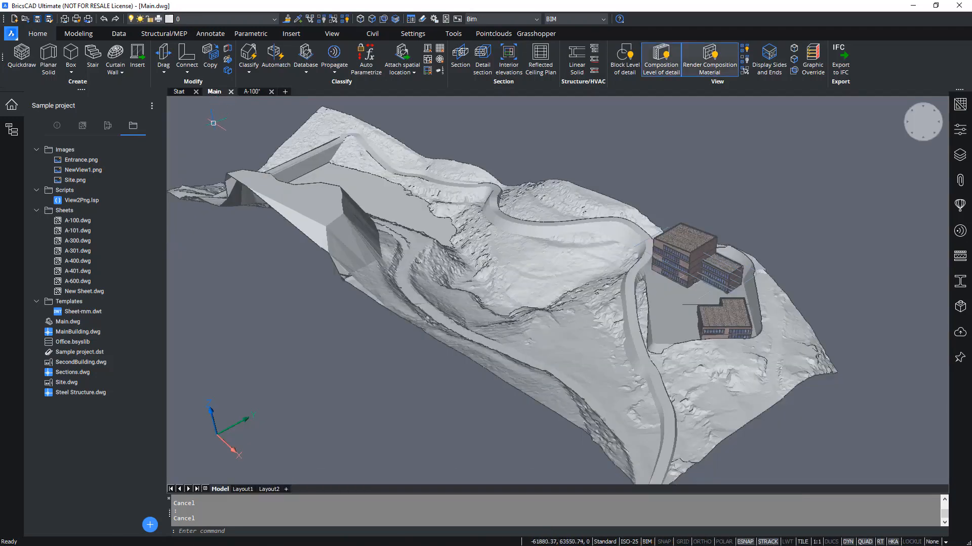
{"action": "mouse_move", "coordinate": [902, 125]}
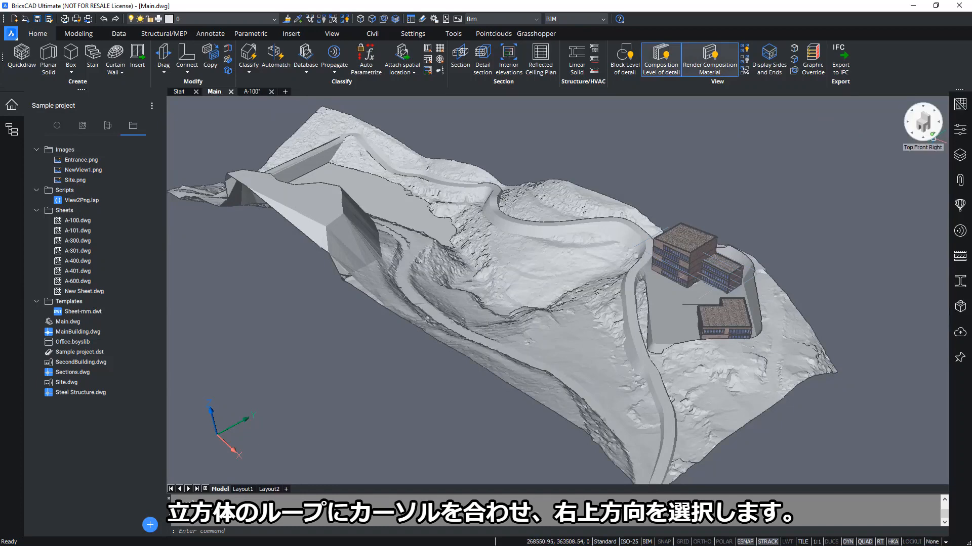
{"action": "left_click", "coordinate": [931, 135]}
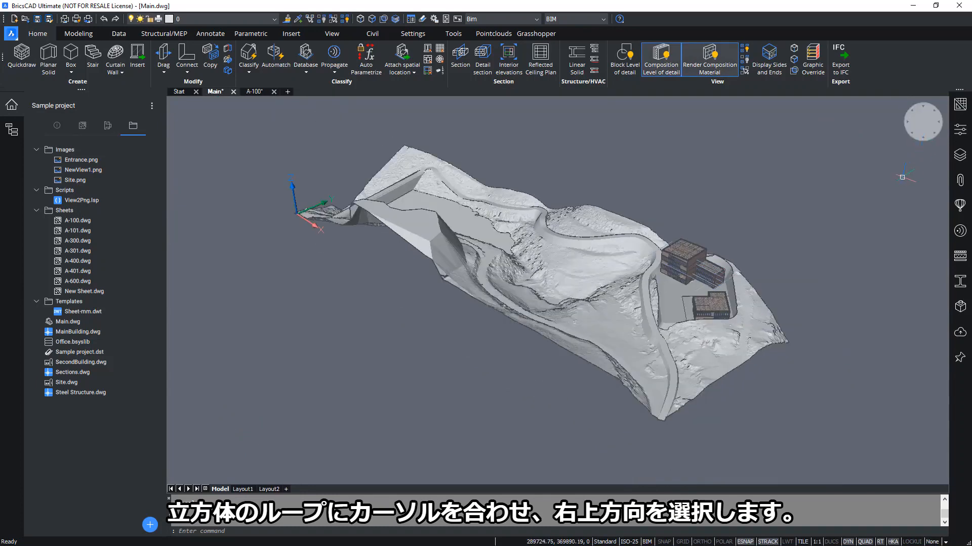
Step: Save the current 3D model view as a named view called View from SE
{"action": "right_click", "coordinate": [923, 125]}
{"action": "mouse_move", "coordinate": [921, 138]}
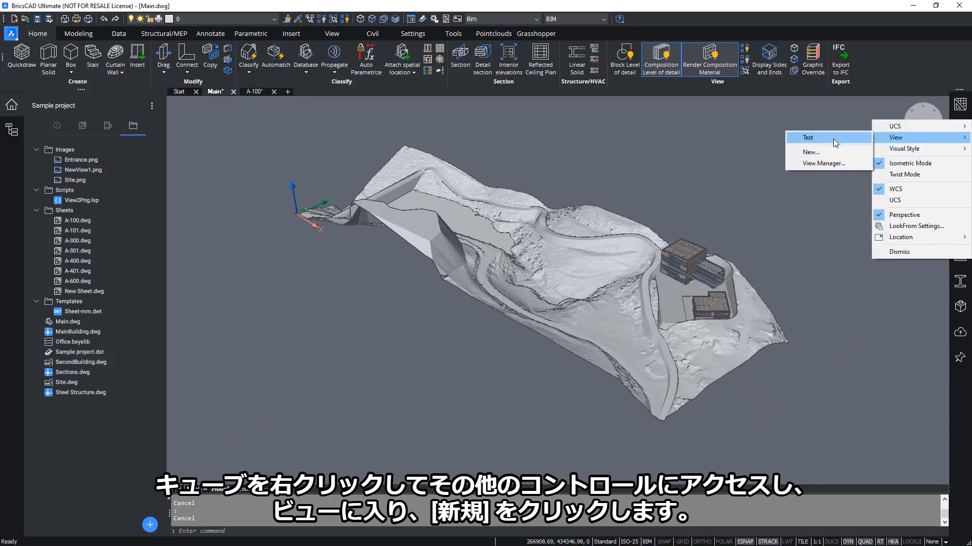
{"action": "left_click", "coordinate": [811, 152]}
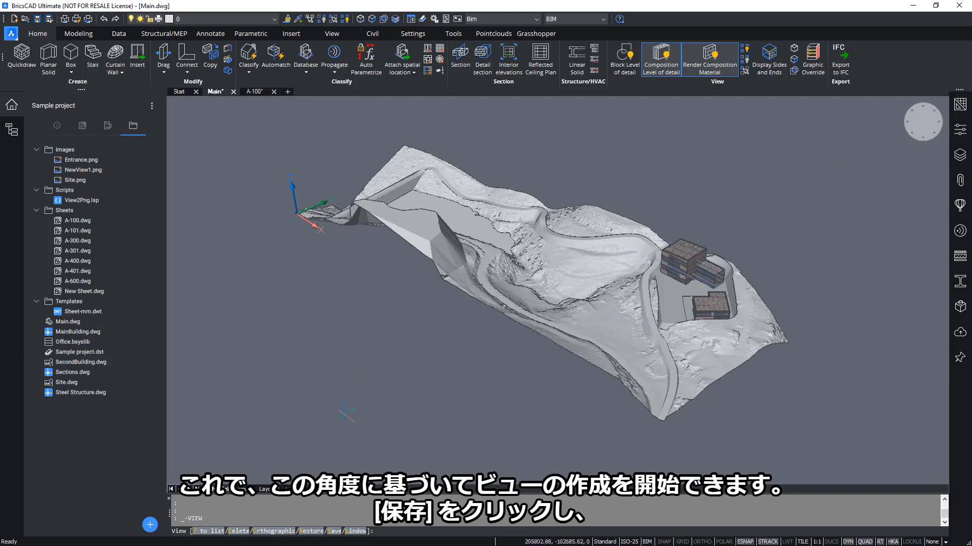
{"action": "left_click", "coordinate": [334, 531]}
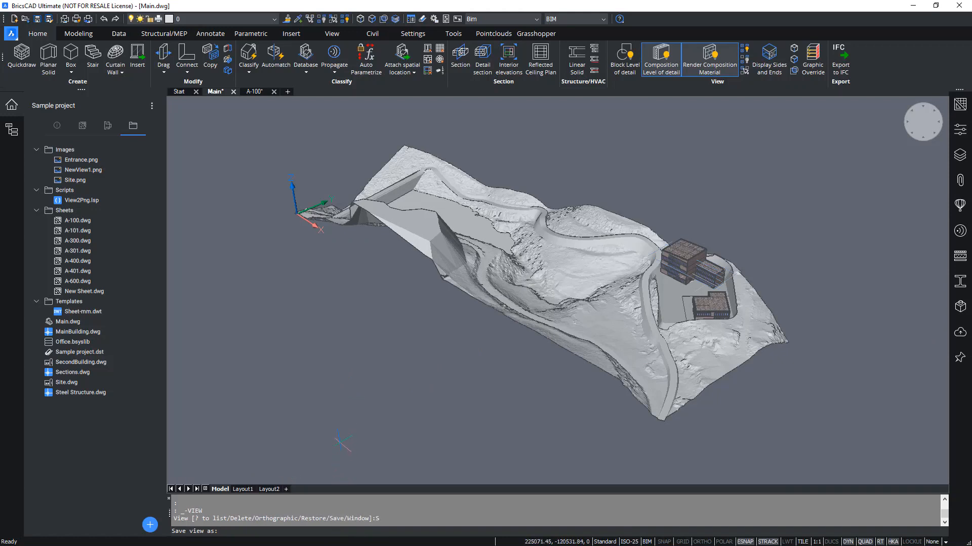
{"action": "type", "text": "View"}
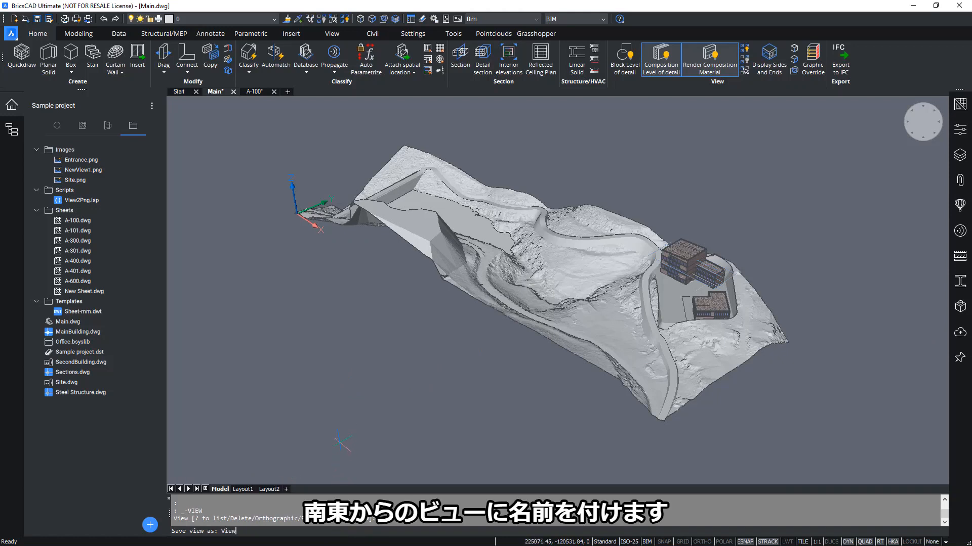
{"action": "type", "text": " from SE"}
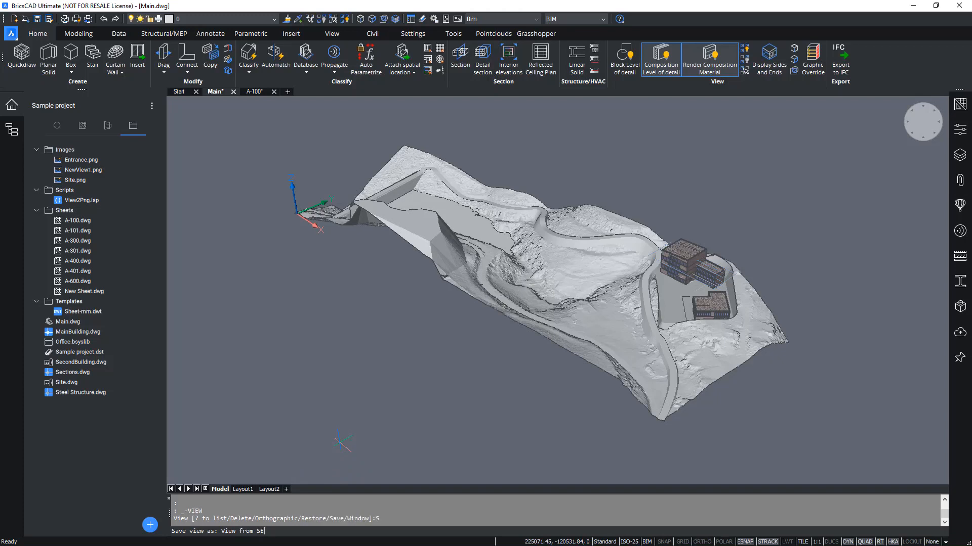
{"action": "key", "text": "Return"}
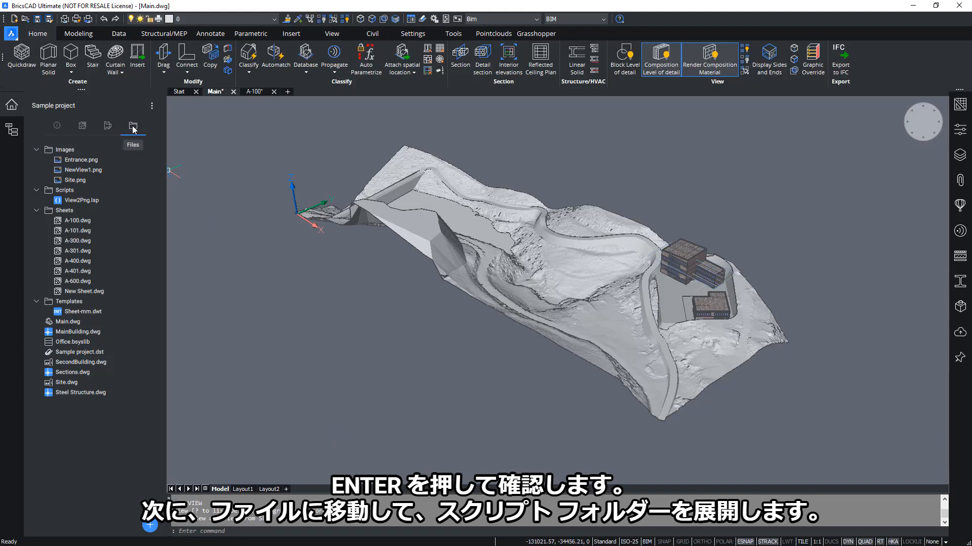
Step: Load the View2Png.lsp script from the project's Scripts folder and refresh the project files
{"action": "left_click", "coordinate": [73, 202]}
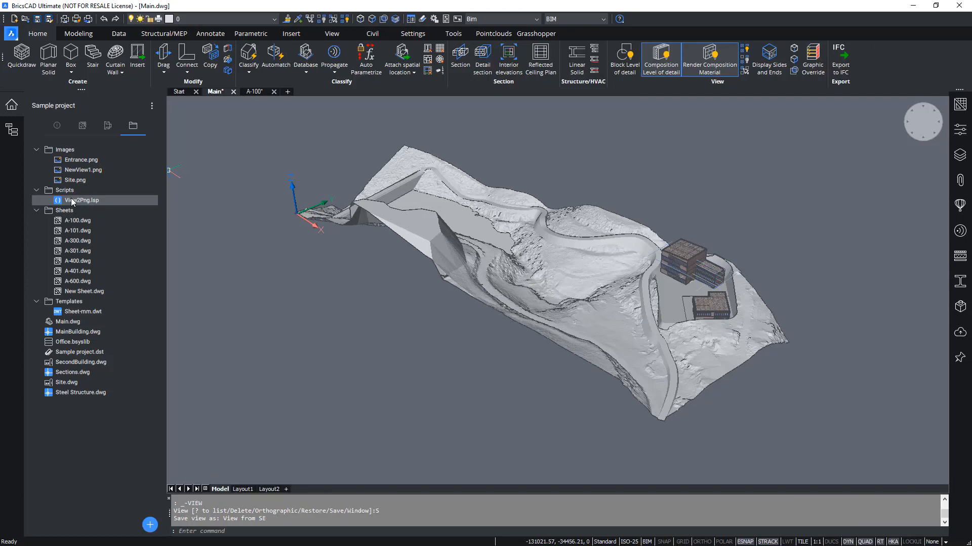
{"action": "right_click", "coordinate": [72, 200]}
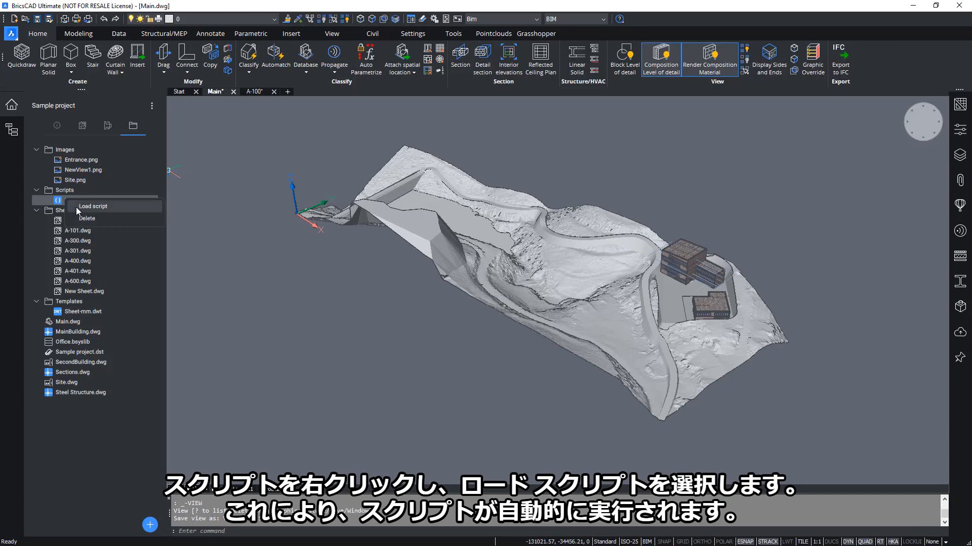
{"action": "left_click", "coordinate": [77, 208]}
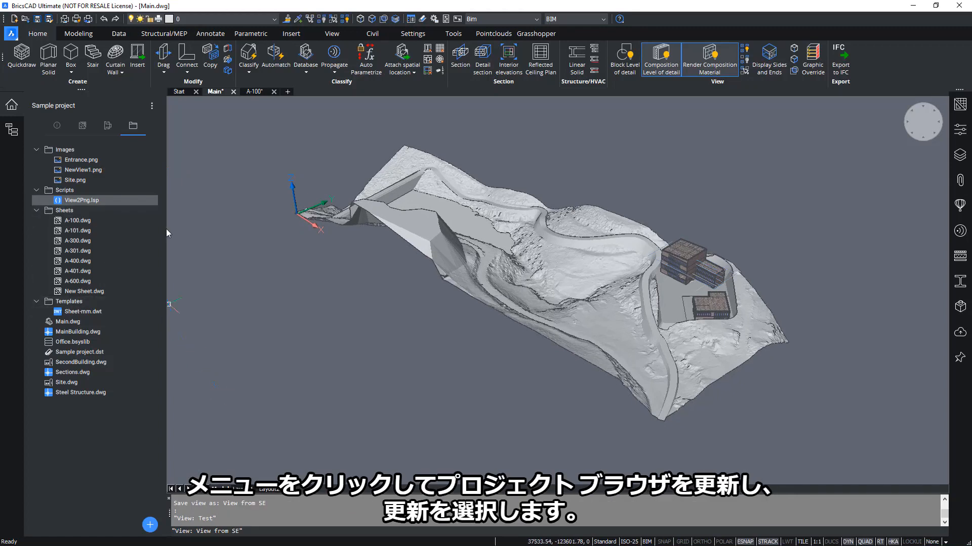
{"action": "left_click", "coordinate": [151, 106]}
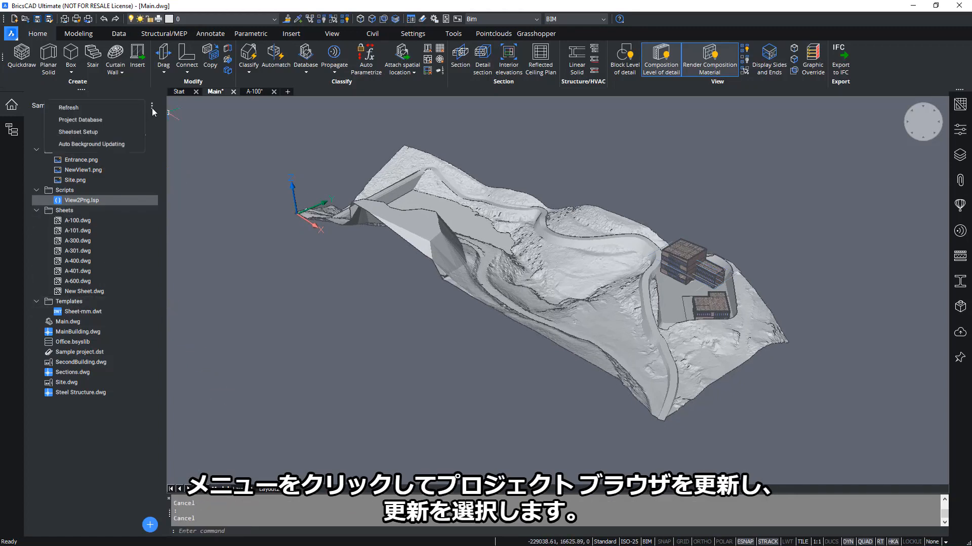
{"action": "left_click", "coordinate": [113, 108]}
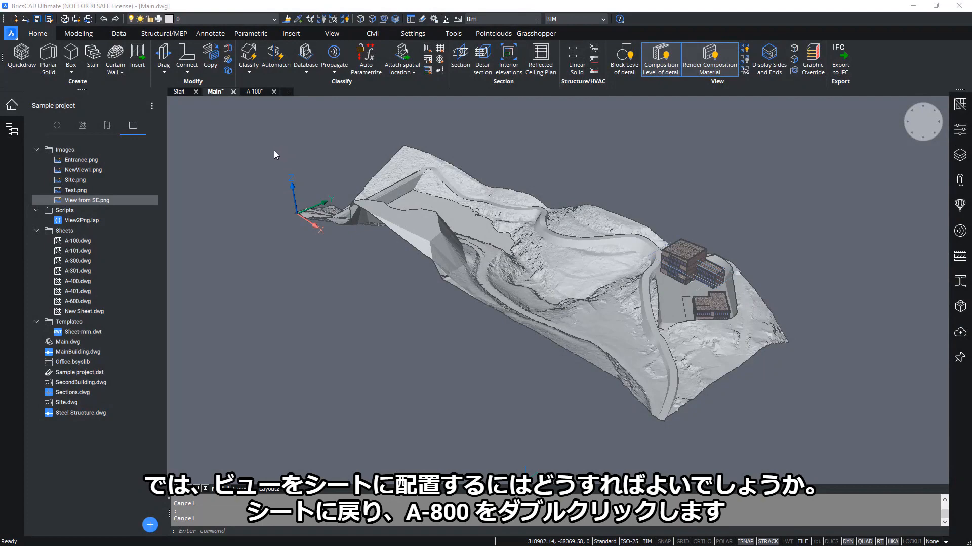
Step: Open the A-800 Visuals sheet and attach View from SE.png above its blank lower-left area, scaled to fit beside the title block at 0° rotation
{"action": "left_click", "coordinate": [92, 127]}
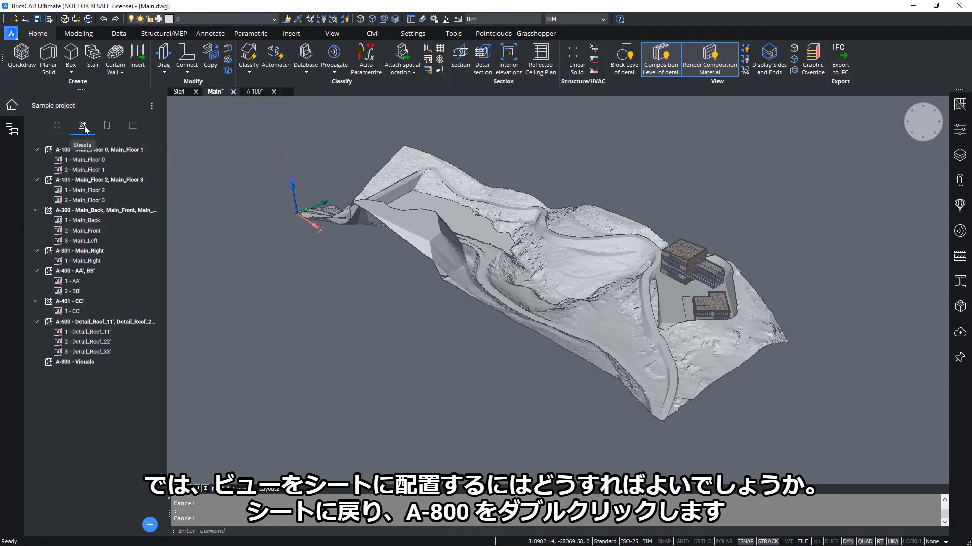
{"action": "double_click", "coordinate": [78, 362]}
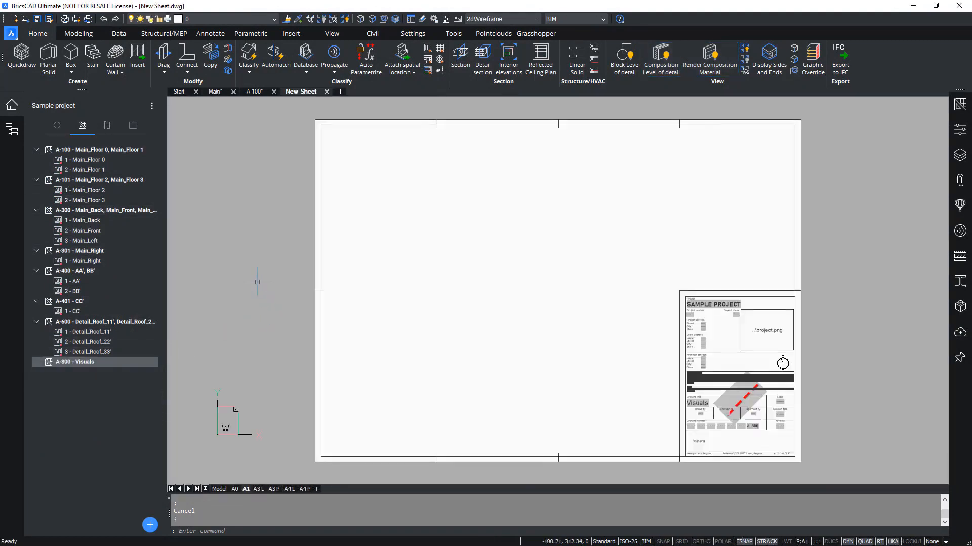
{"action": "left_click", "coordinate": [134, 127]}
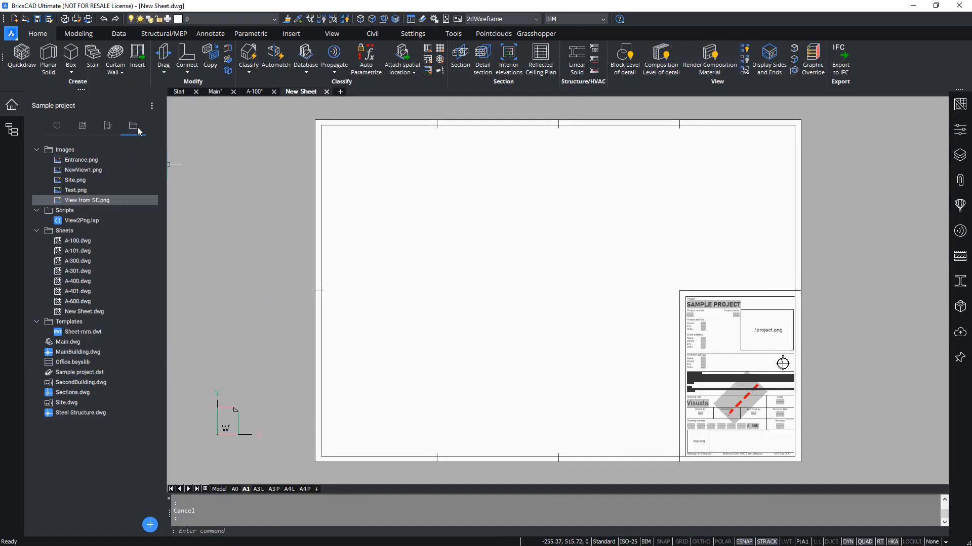
{"action": "right_click", "coordinate": [95, 201]}
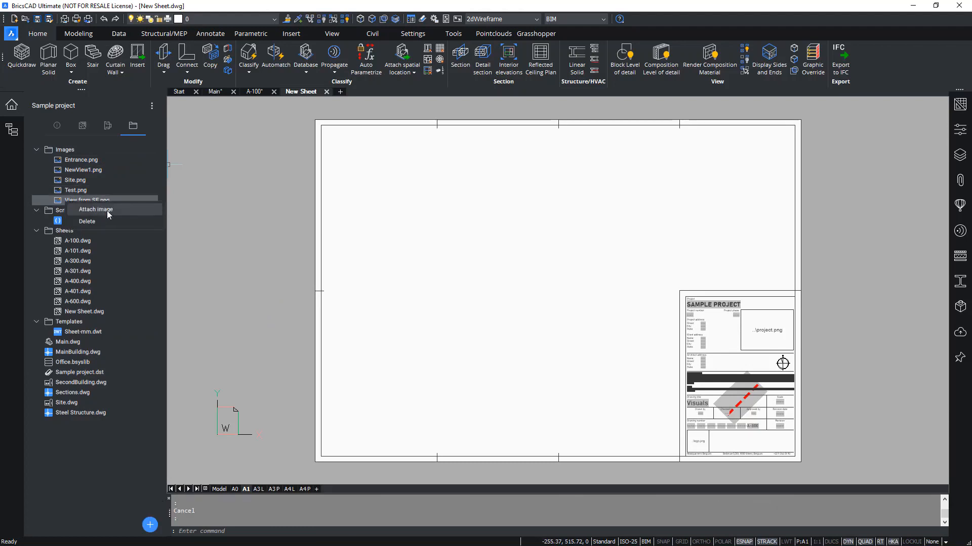
{"action": "left_click", "coordinate": [108, 214]}
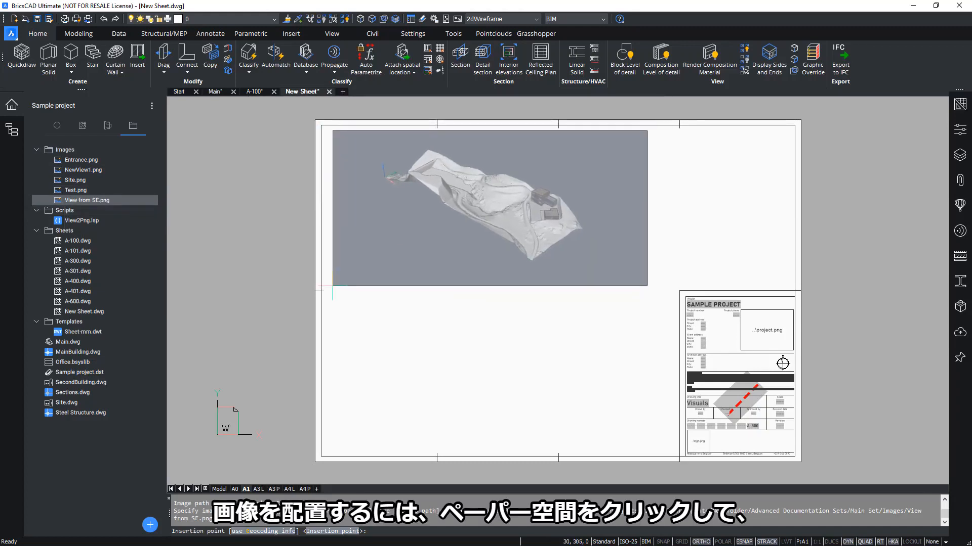
{"action": "left_click", "coordinate": [329, 288]}
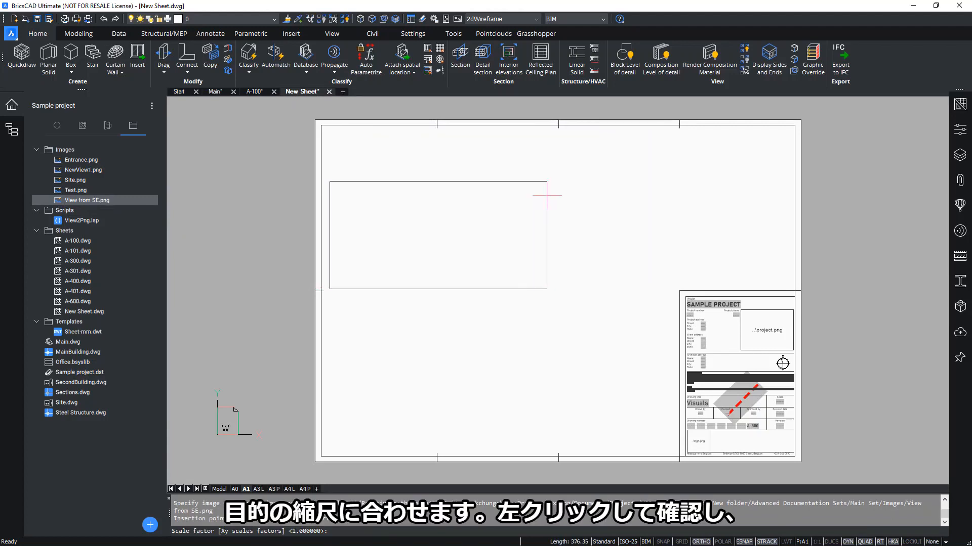
{"action": "left_click", "coordinate": [639, 147]}
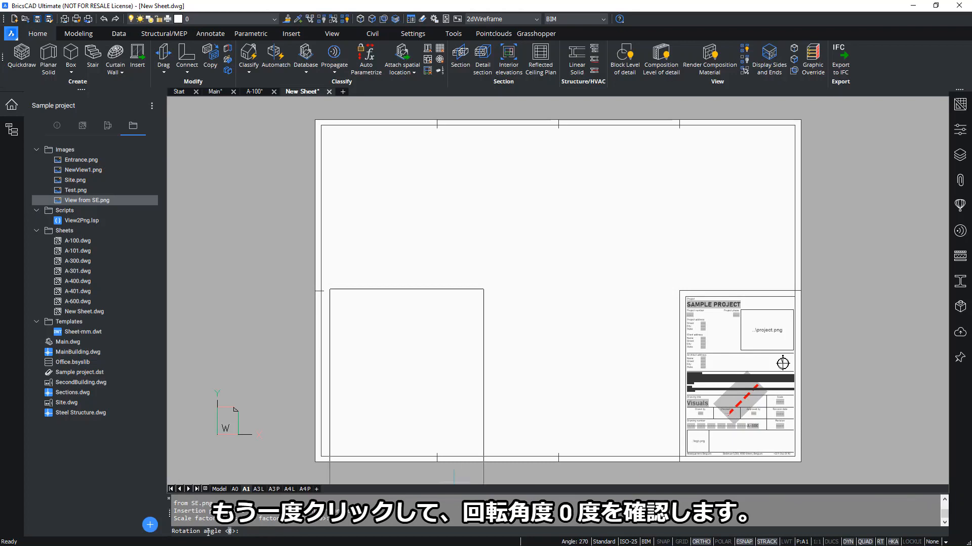
{"action": "left_click", "coordinate": [668, 261]}
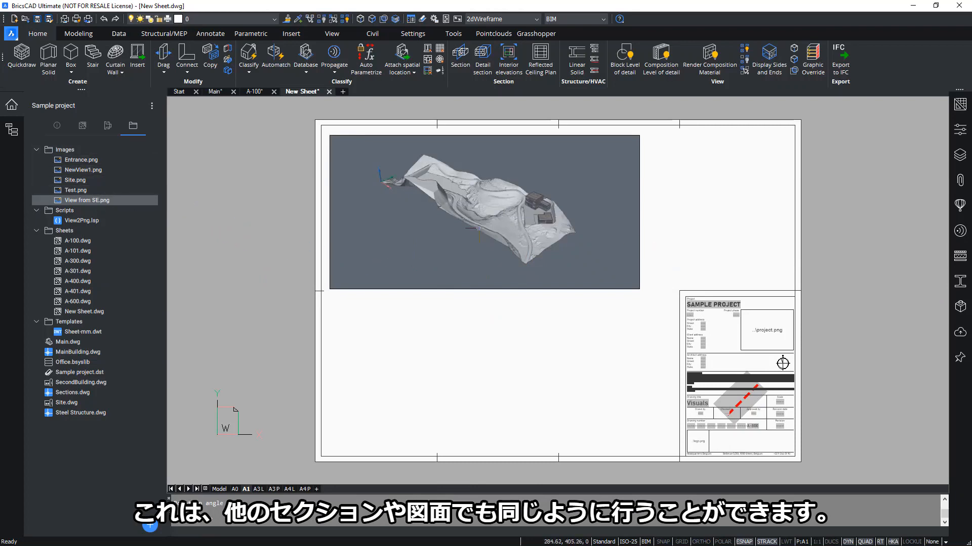
Step: List the project's sections and views, select View from SE, and bring up the options for the Main_Floor 3 floor plan
{"action": "left_click", "coordinate": [108, 126]}
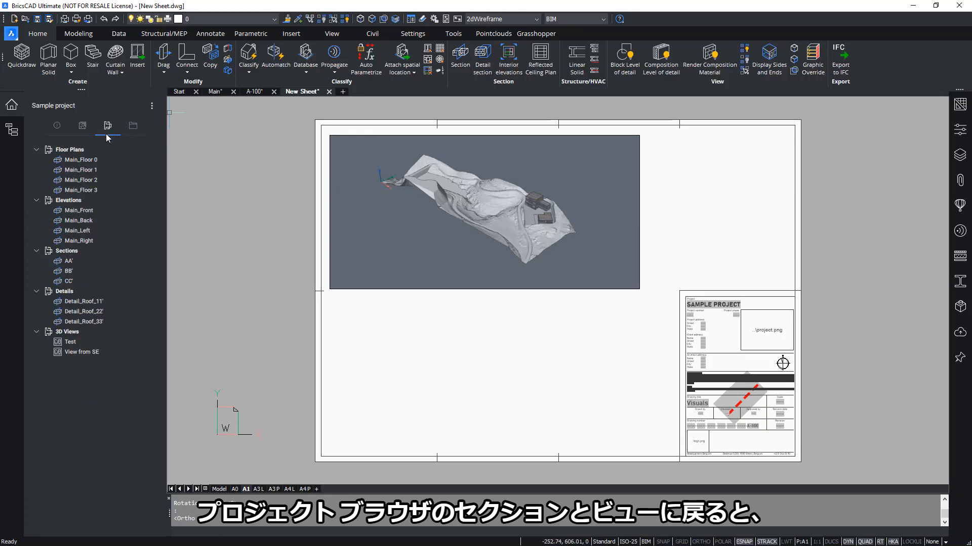
{"action": "left_click", "coordinate": [89, 352]}
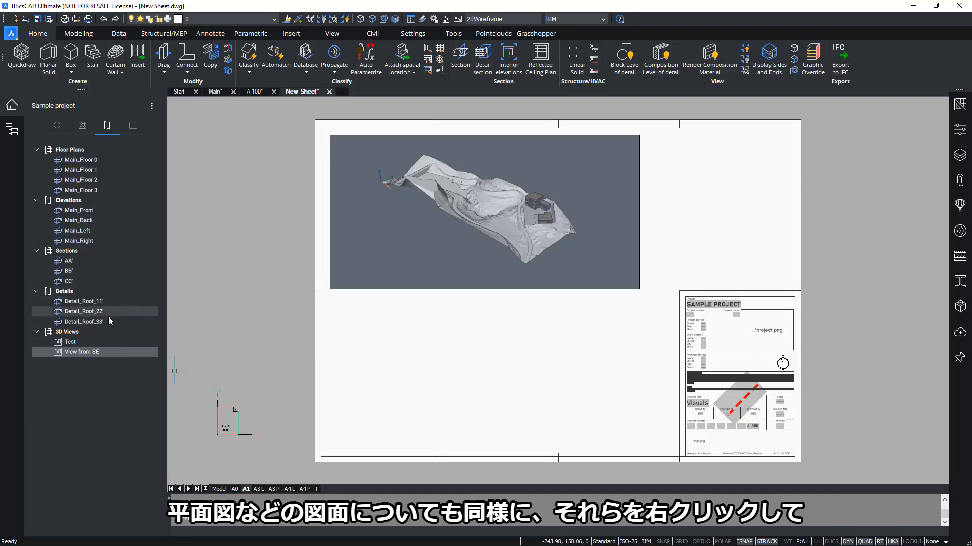
{"action": "right_click", "coordinate": [102, 190]}
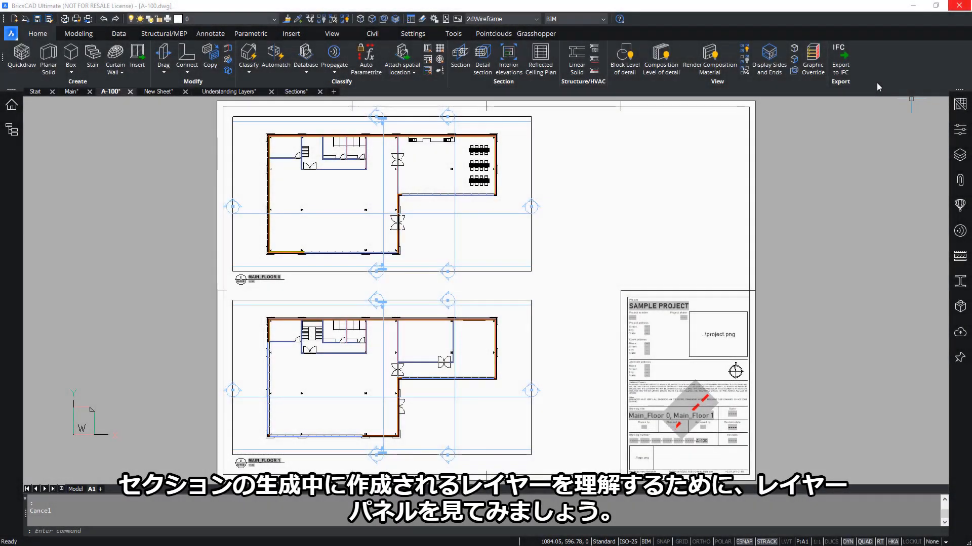
Step: Show the layers of sheet A-100 and review its Background, Boundary and Fill layer groups
{"action": "left_click", "coordinate": [960, 155]}
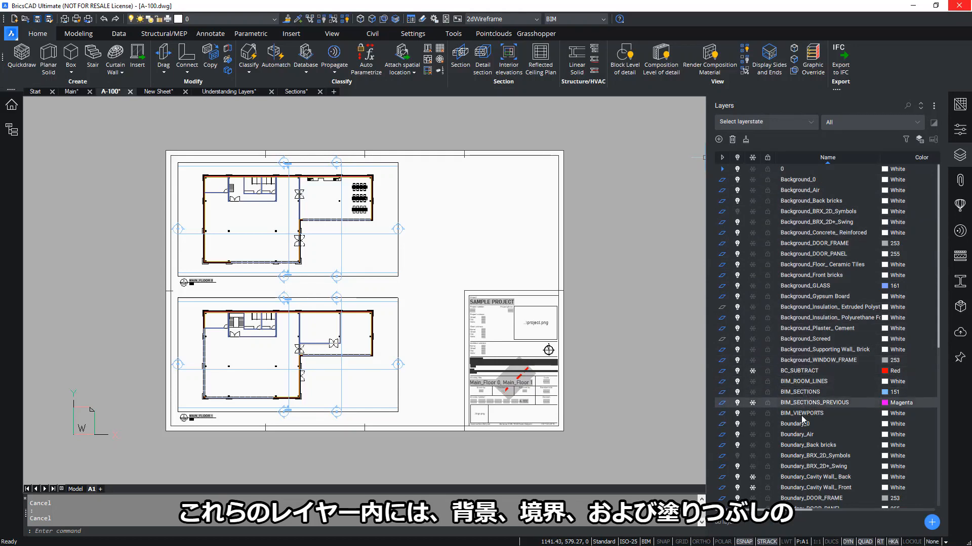
{"action": "scroll", "coordinate": [800, 400], "scroll_direction": "down", "scroll_amount": 2}
{"action": "scroll", "coordinate": [802, 405], "scroll_direction": "down", "scroll_amount": 7}
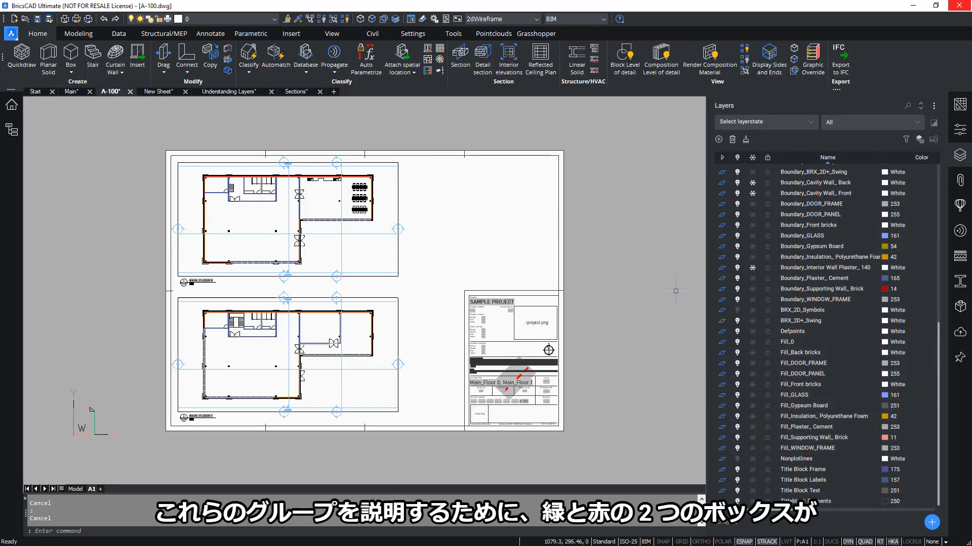
{"action": "scroll", "coordinate": [686, 270], "scroll_direction": "up", "scroll_amount": 3}
{"action": "scroll", "coordinate": [685, 269], "scroll_direction": "down", "scroll_amount": 3}
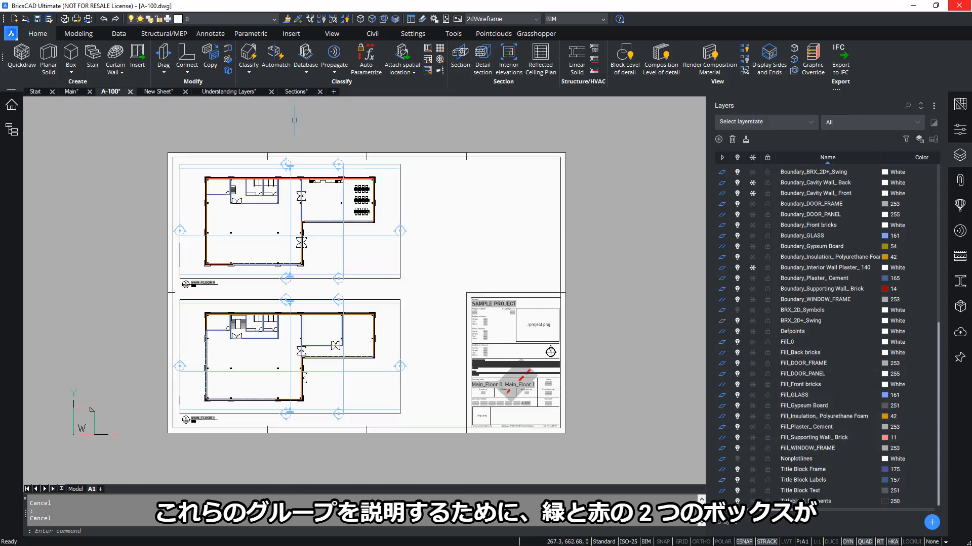
Step: Switch to the Understanding Layers drawing and check which layers the red and green boxes are on
{"action": "left_click", "coordinate": [243, 93]}
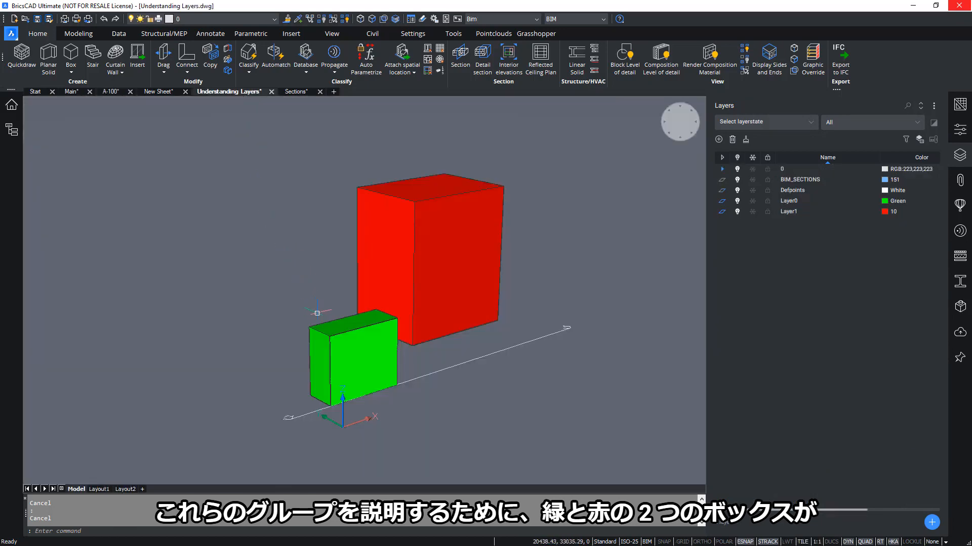
{"action": "mouse_move", "coordinate": [439, 237]}
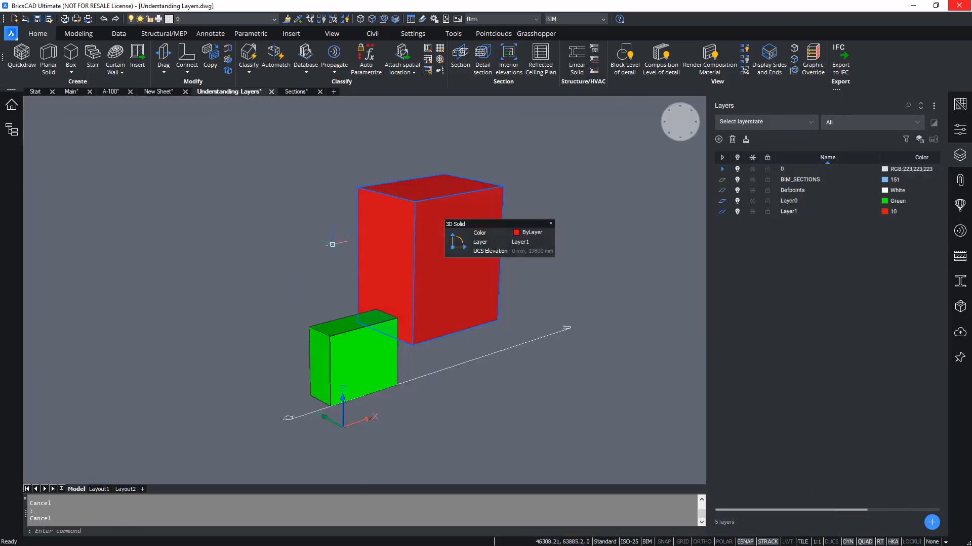
{"action": "mouse_move", "coordinate": [317, 327]}
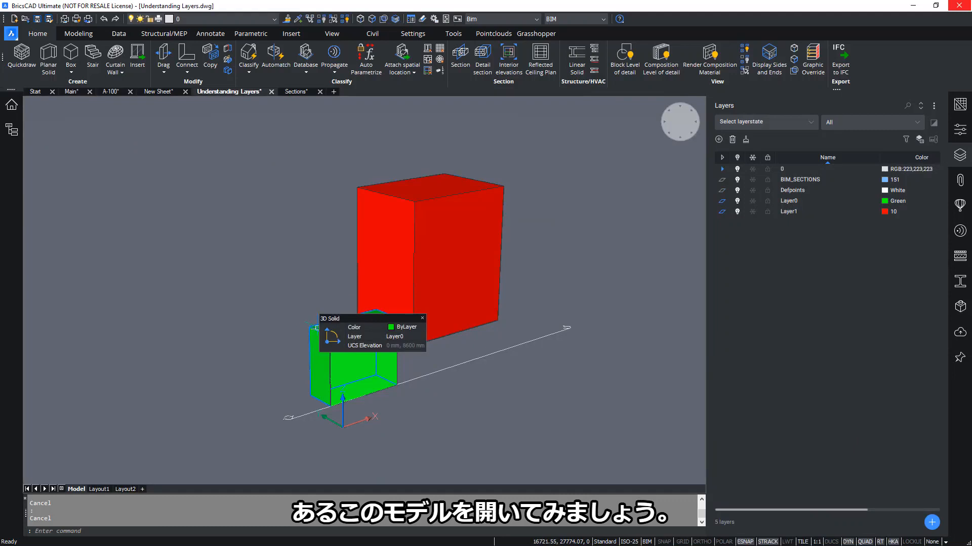
{"action": "mouse_move", "coordinate": [385, 257]}
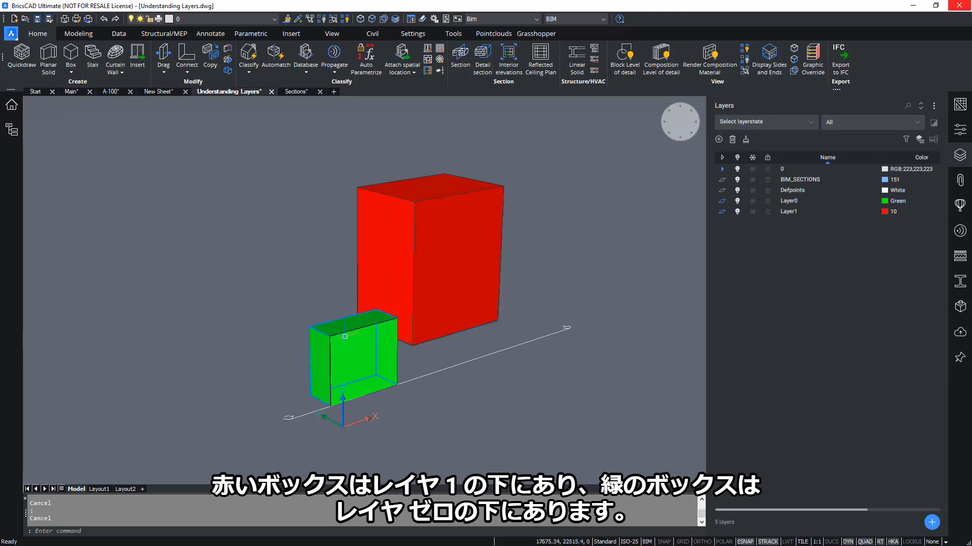
{"action": "mouse_move", "coordinate": [345, 337]}
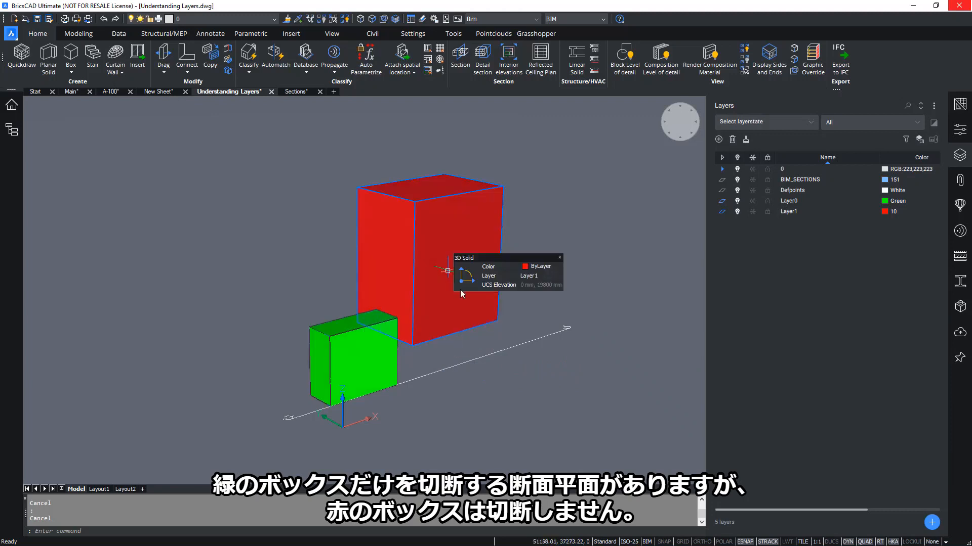
Step: Toggle the clip display of the section plane through the green box and open its generated section
{"action": "double_click", "coordinate": [525, 343]}
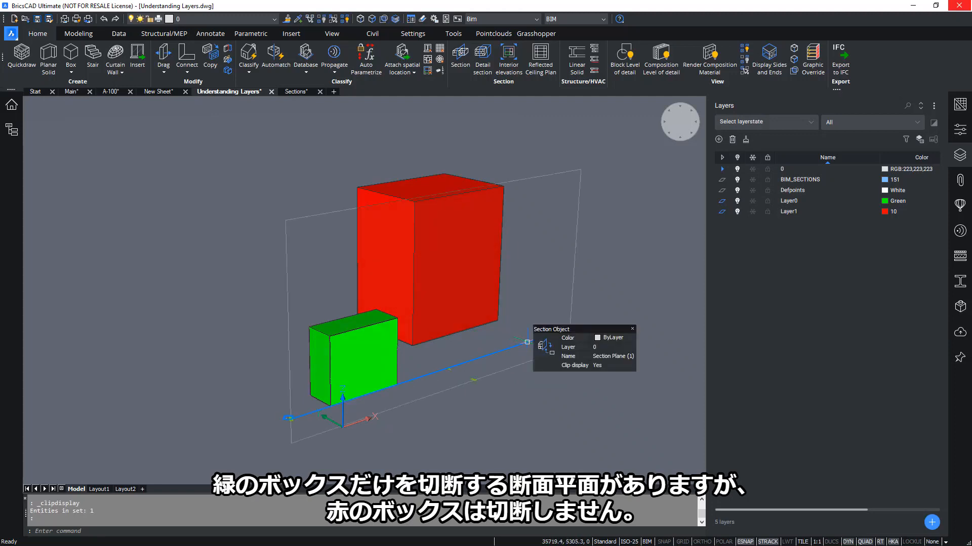
{"action": "mouse_move", "coordinate": [542, 347]}
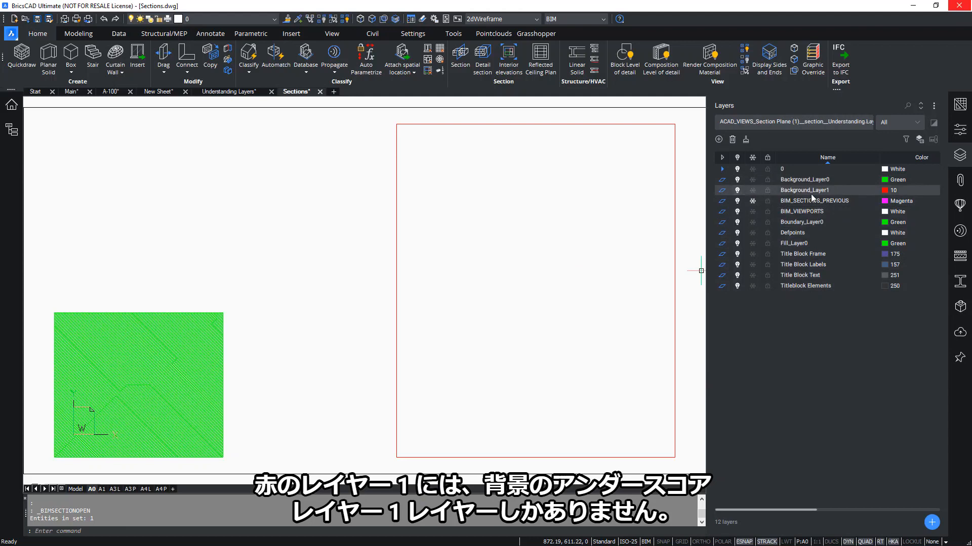
Step: Toggle the visibility of Background_Layer1 off and back on, and examine the green section's hatch and boundary up close
{"action": "left_click", "coordinate": [736, 191]}
{"action": "left_click", "coordinate": [738, 190]}
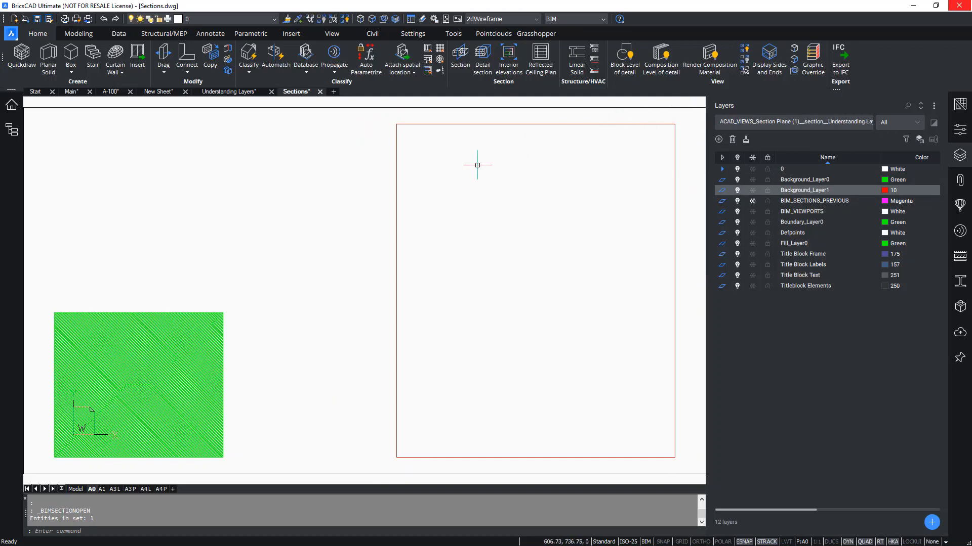
{"action": "scroll", "coordinate": [36, 345], "scroll_direction": "up", "scroll_amount": 4}
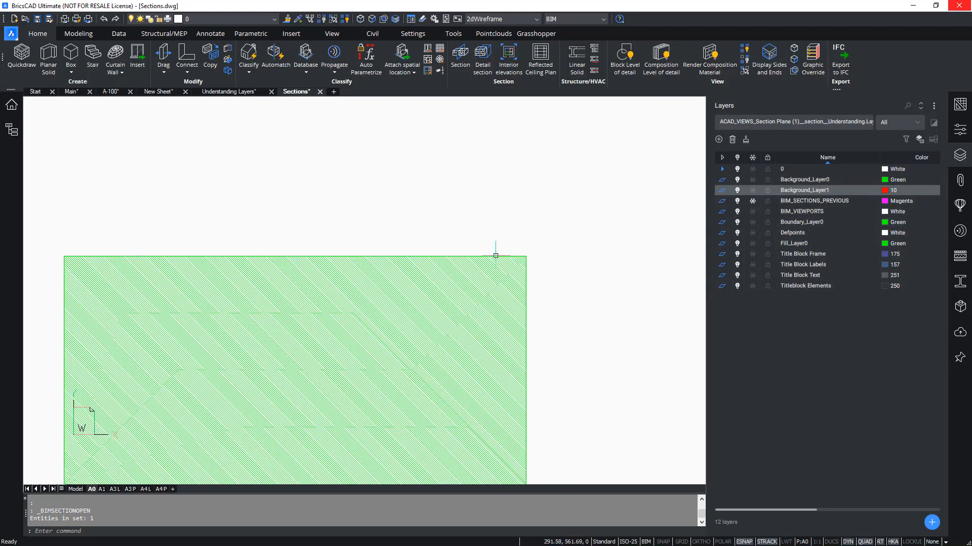
{"action": "scroll", "coordinate": [517, 257], "scroll_direction": "up", "scroll_amount": 1}
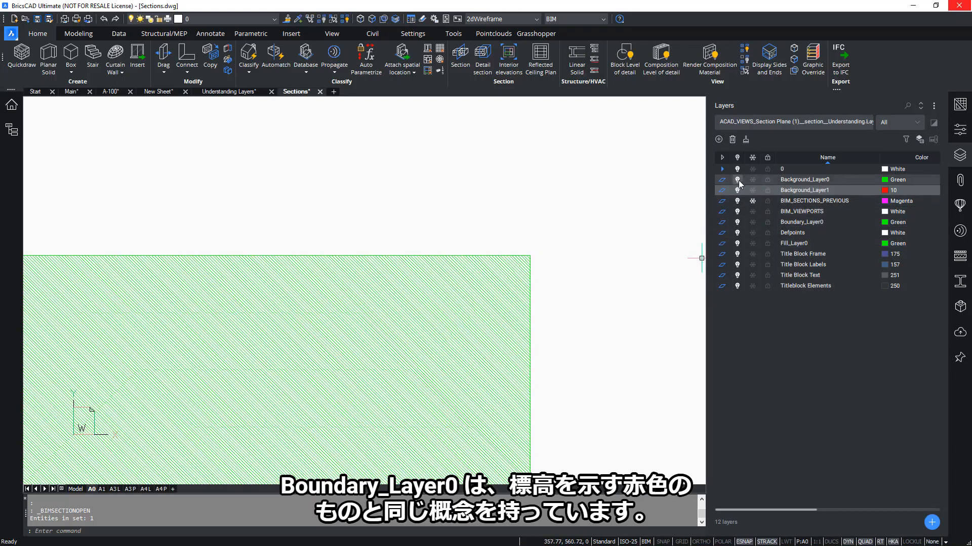
Step: Turn off Background_Layer0, and toggle the visibility of Boundary_Layer0 off and back on to check the green section's outline
{"action": "scroll", "coordinate": [453, 246], "scroll_direction": "down", "scroll_amount": 1}
{"action": "scroll", "coordinate": [426, 268], "scroll_direction": "up", "scroll_amount": 1}
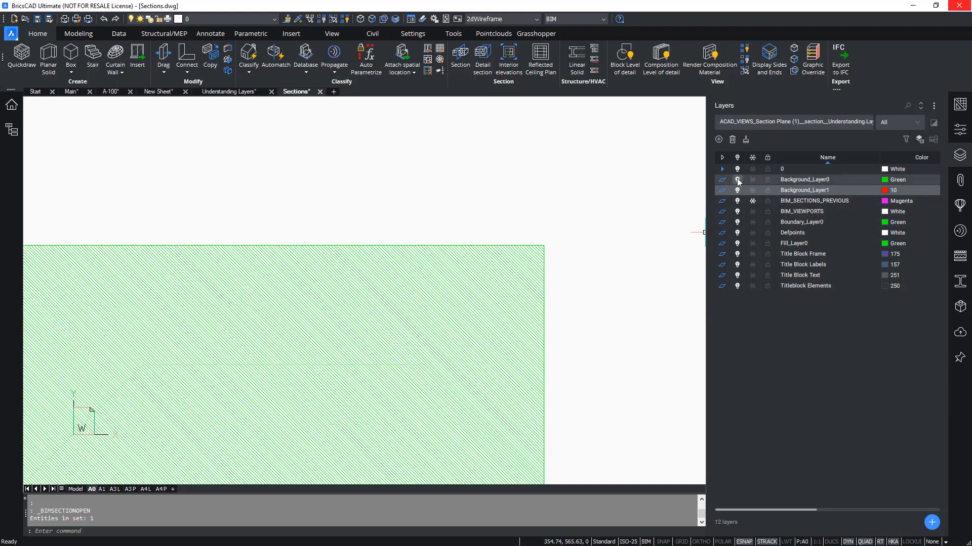
{"action": "left_click", "coordinate": [737, 180]}
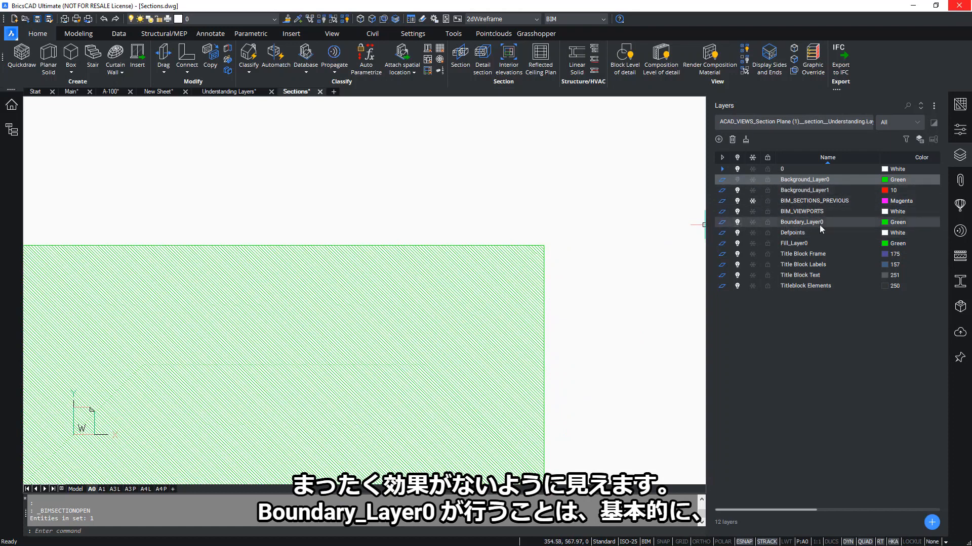
{"action": "left_click", "coordinate": [736, 224]}
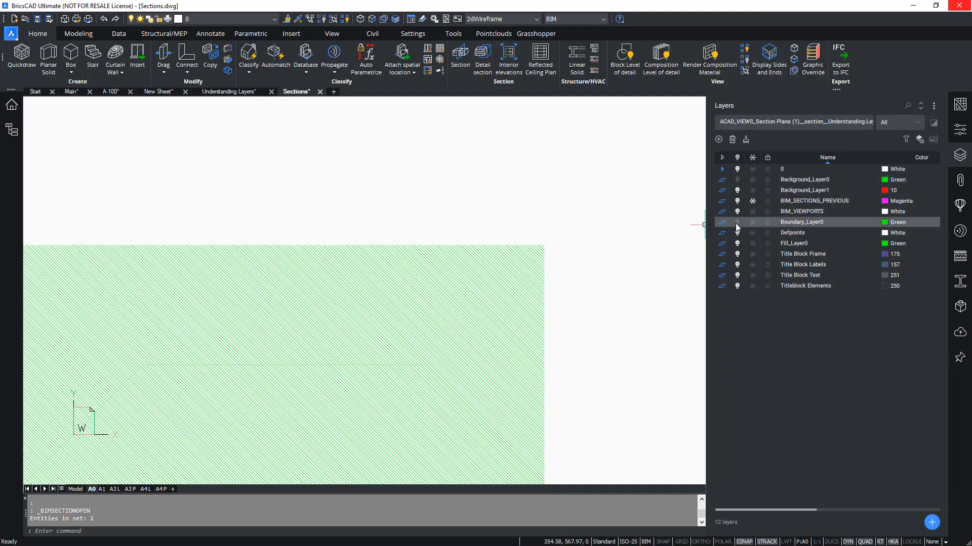
{"action": "left_click", "coordinate": [737, 222]}
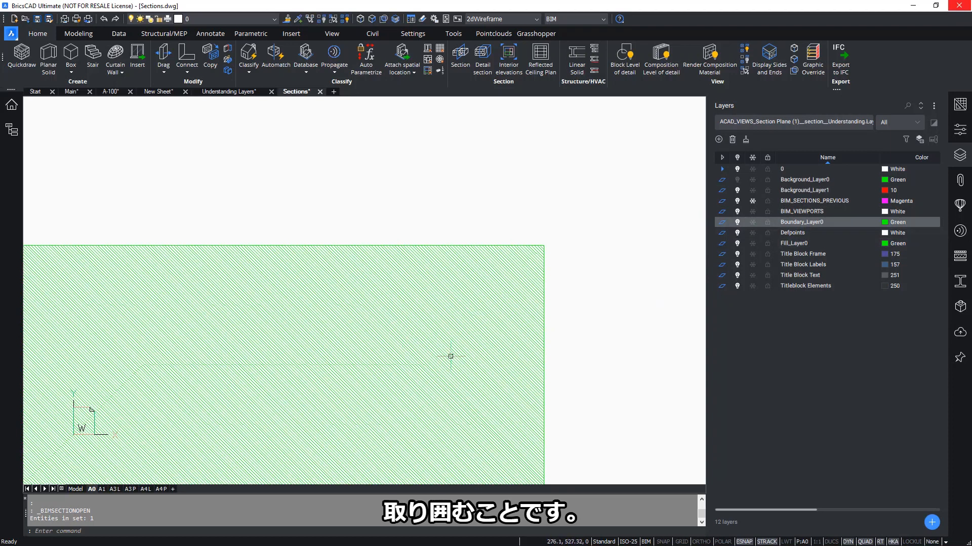
Step: Hide Fill_Layer0, toggle Boundary_Layer0 off and on to inspect the section outline, and show Fill_Layer0 again
{"action": "left_click", "coordinate": [736, 245]}
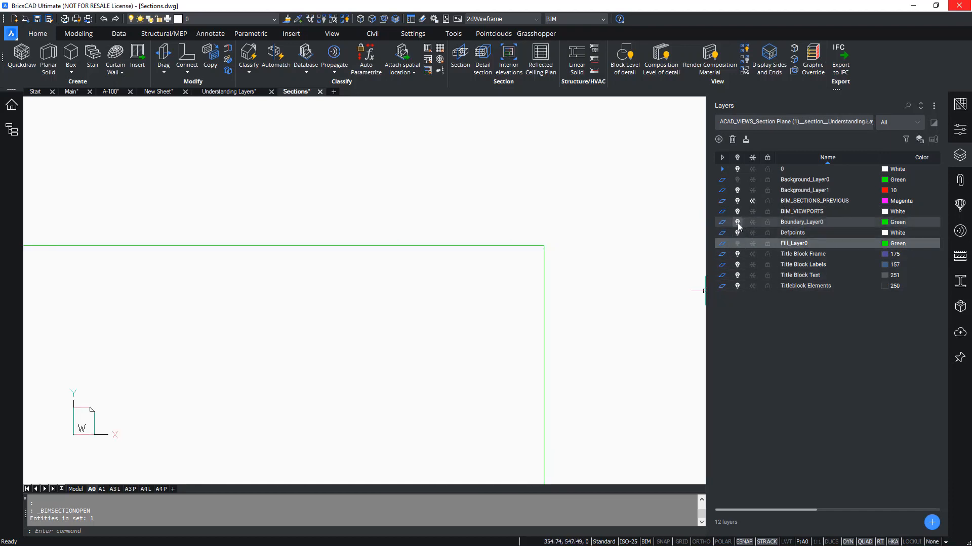
{"action": "left_click", "coordinate": [737, 222]}
{"action": "left_click", "coordinate": [737, 223]}
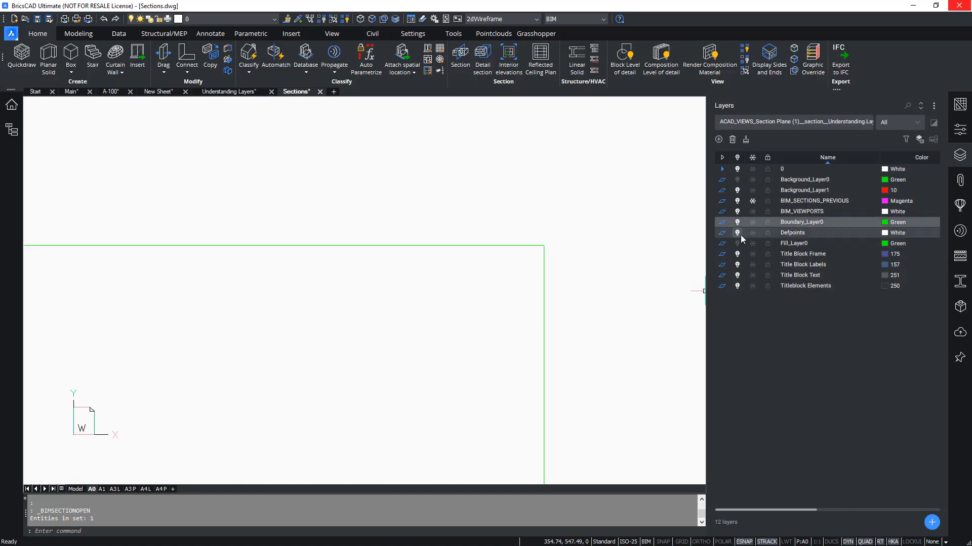
{"action": "left_click", "coordinate": [737, 243]}
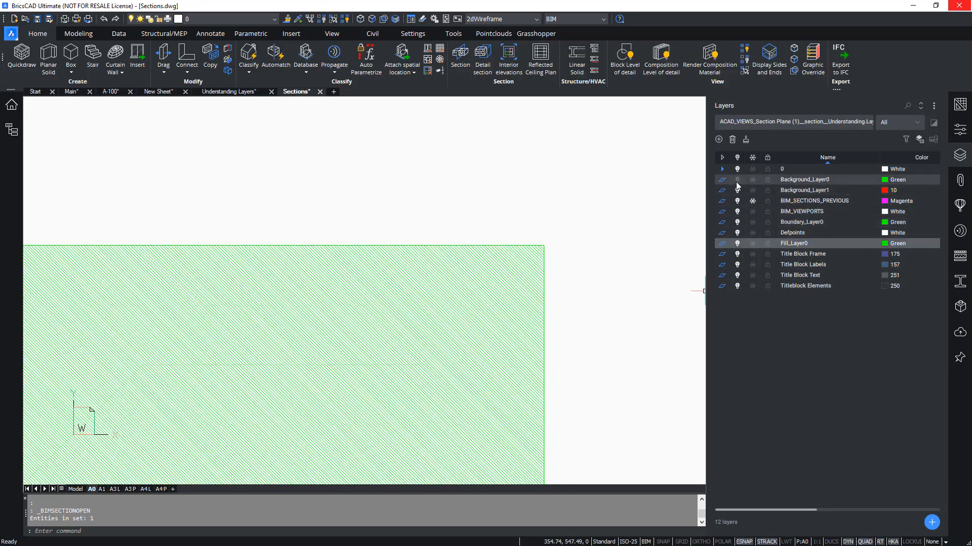
Step: Turn Background_Layer0 back on and zoom to the extents of the sheet
{"action": "left_click", "coordinate": [736, 180]}
{"action": "type", "text": "z"}
{"action": "key", "text": "Return"}
{"action": "type", "text": "e"}
{"action": "key", "text": "Return"}
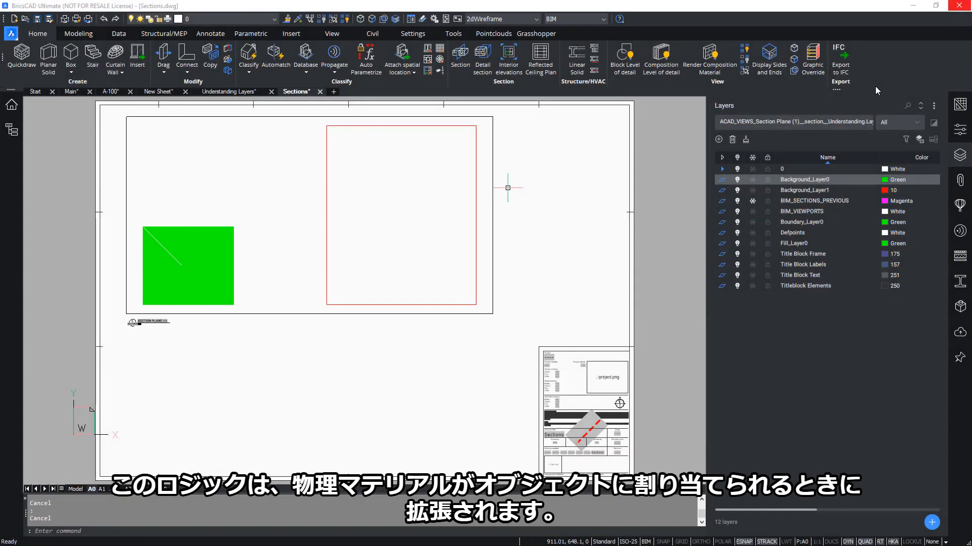
Step: Switch to sheet A-100 and review the material plies of the Cavity Wall, Back composition
{"action": "left_click", "coordinate": [112, 92]}
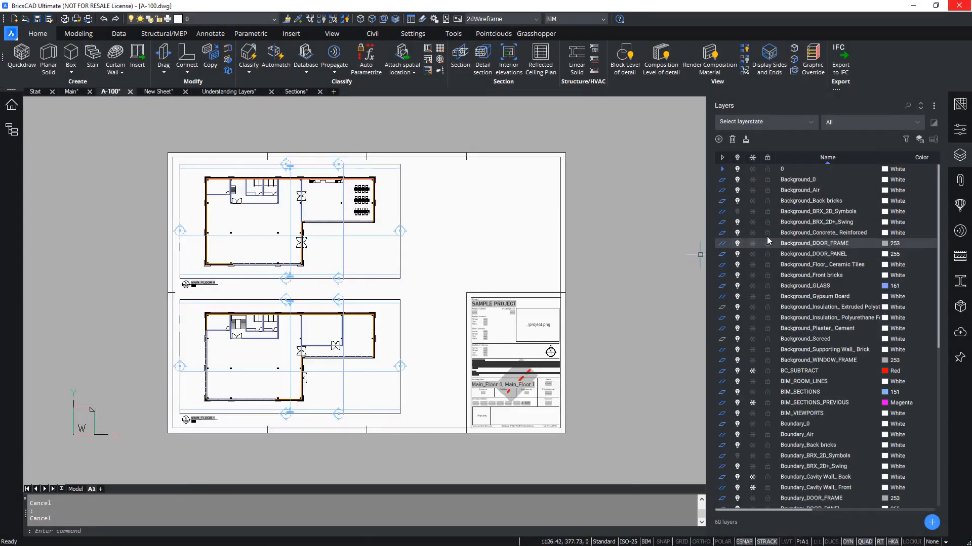
{"action": "left_click", "coordinate": [960, 258]}
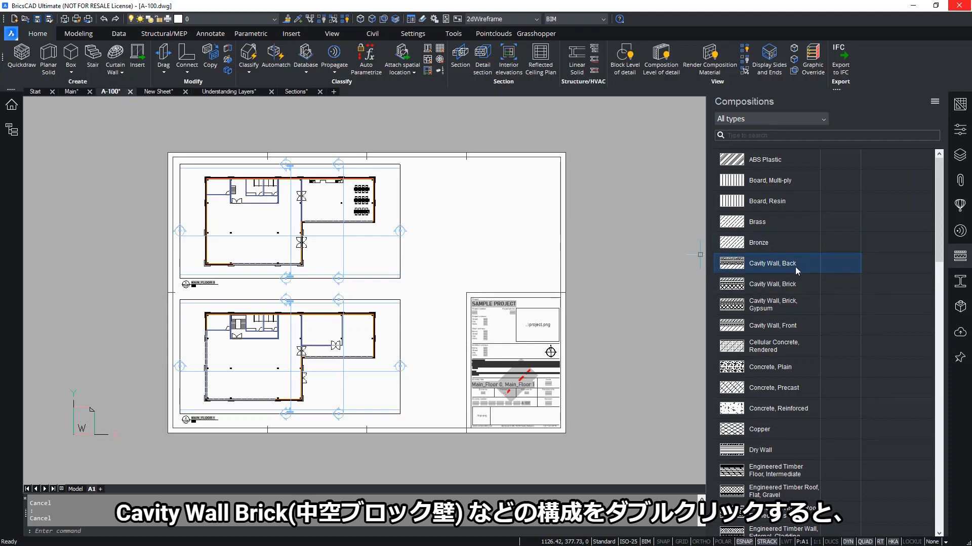
{"action": "double_click", "coordinate": [771, 269]}
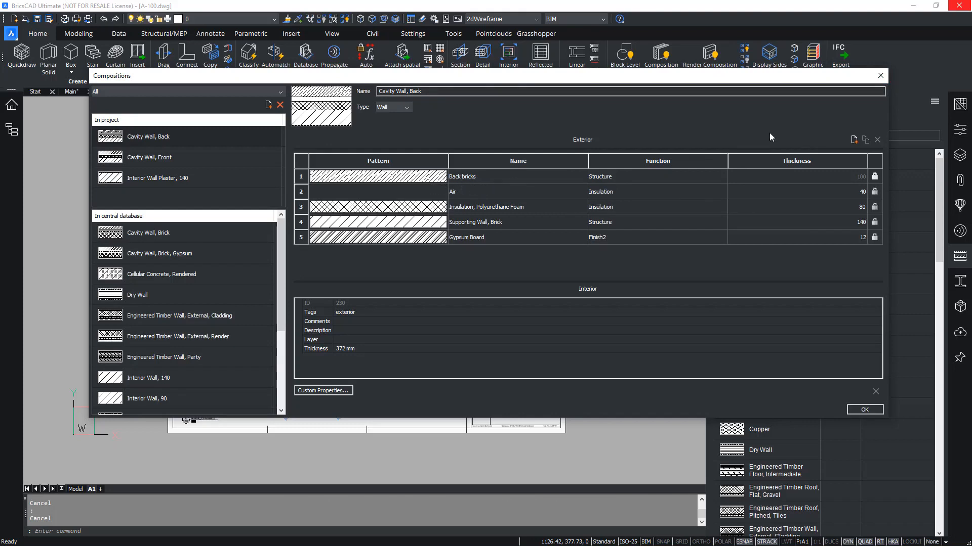
{"action": "left_click", "coordinate": [880, 76]}
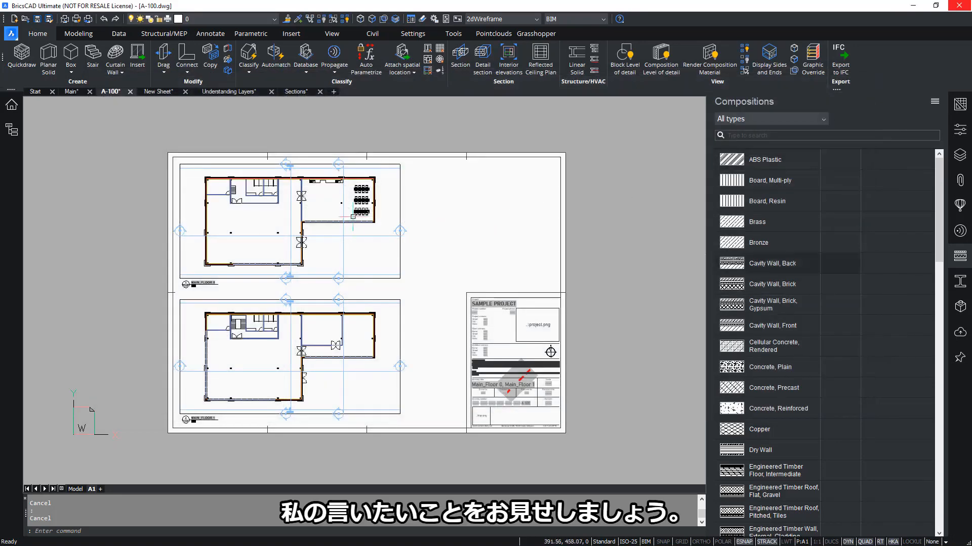
Step: Examine the plan's cavity wall corner while toggling the Fill_Back bricks and Fill_Front bricks layers off and back on
{"action": "scroll", "coordinate": [365, 182], "scroll_direction": "up", "scroll_amount": 10}
{"action": "scroll", "coordinate": [454, 220], "scroll_direction": "up", "scroll_amount": 3}
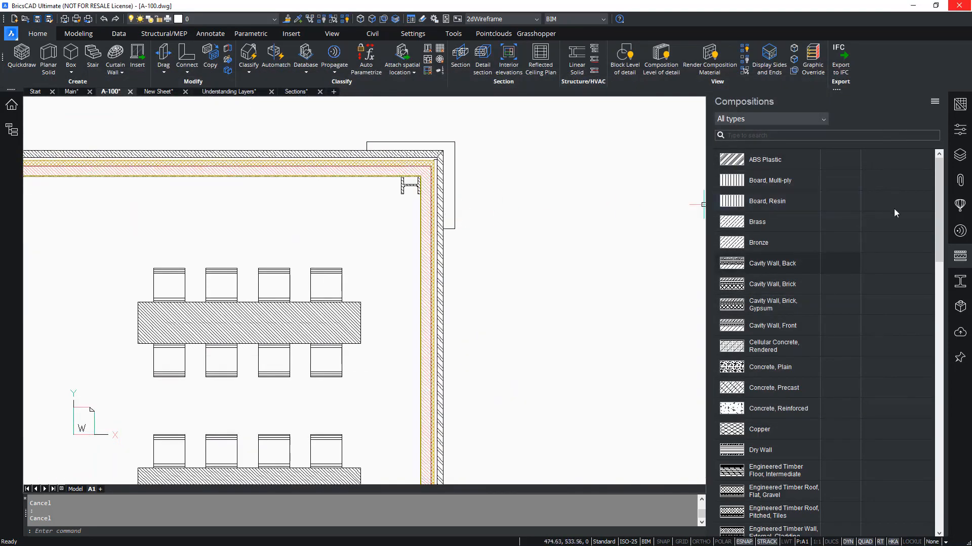
{"action": "left_click", "coordinate": [953, 160]}
{"action": "scroll", "coordinate": [799, 253], "scroll_direction": "down", "scroll_amount": 2}
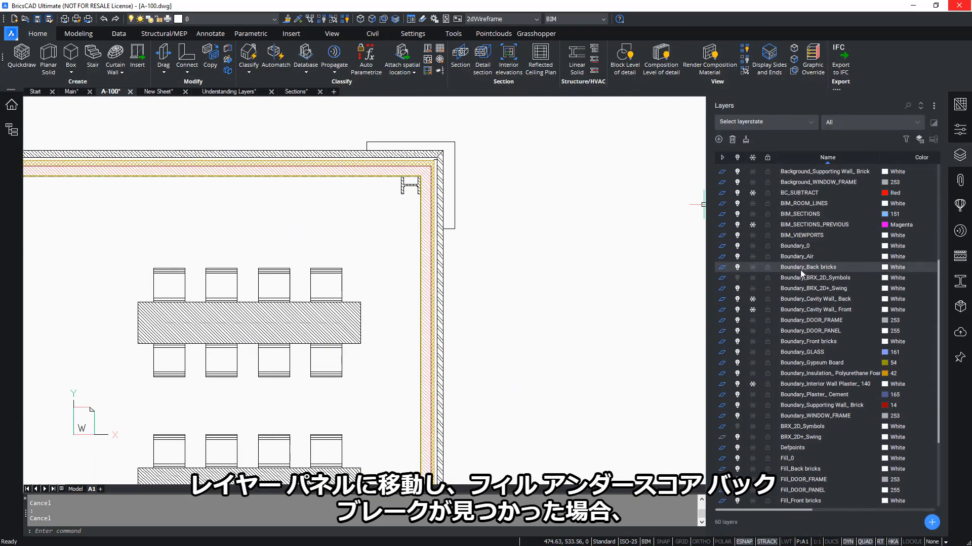
{"action": "scroll", "coordinate": [800, 269], "scroll_direction": "down", "scroll_amount": 4}
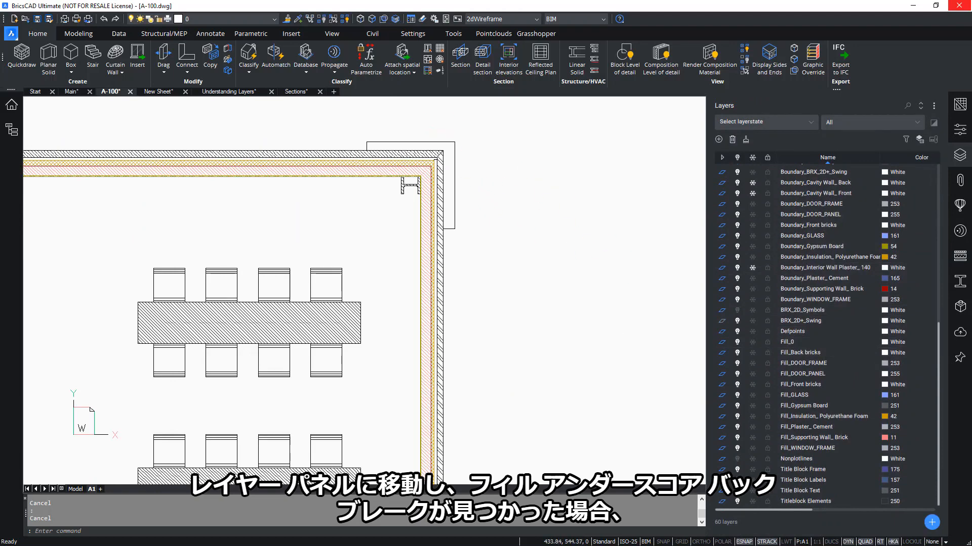
{"action": "scroll", "coordinate": [424, 133], "scroll_direction": "up", "scroll_amount": 3}
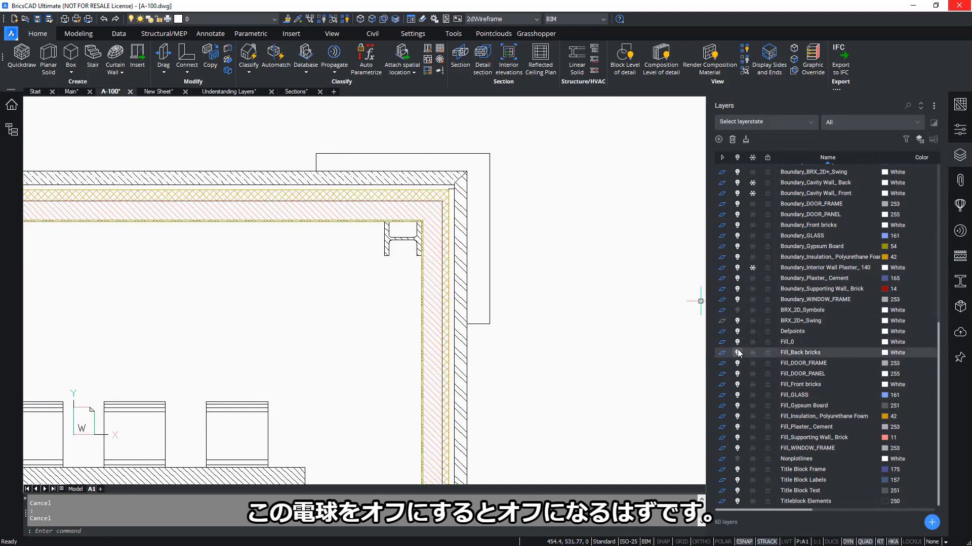
{"action": "left_click", "coordinate": [738, 353]}
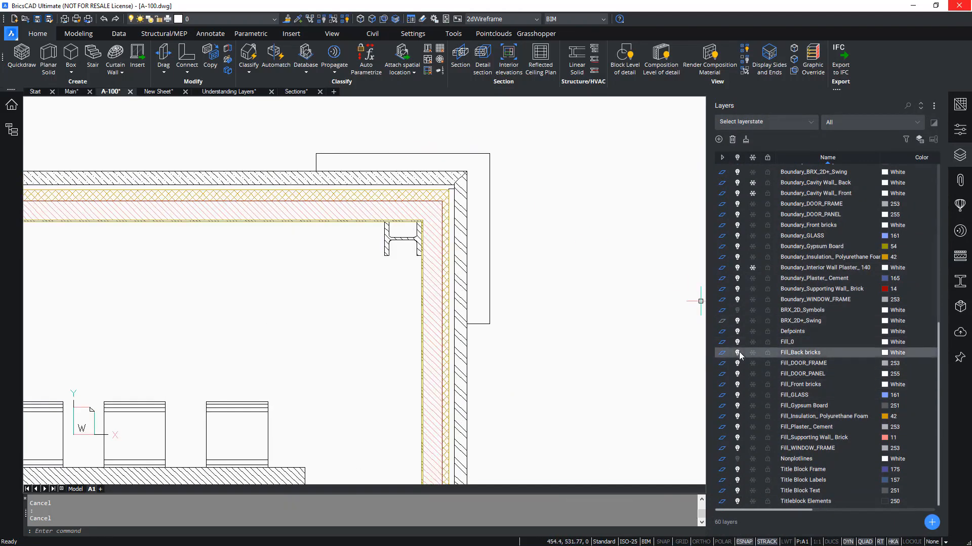
{"action": "left_click", "coordinate": [738, 352]}
{"action": "left_click", "coordinate": [737, 385]}
{"action": "left_click", "coordinate": [738, 384]}
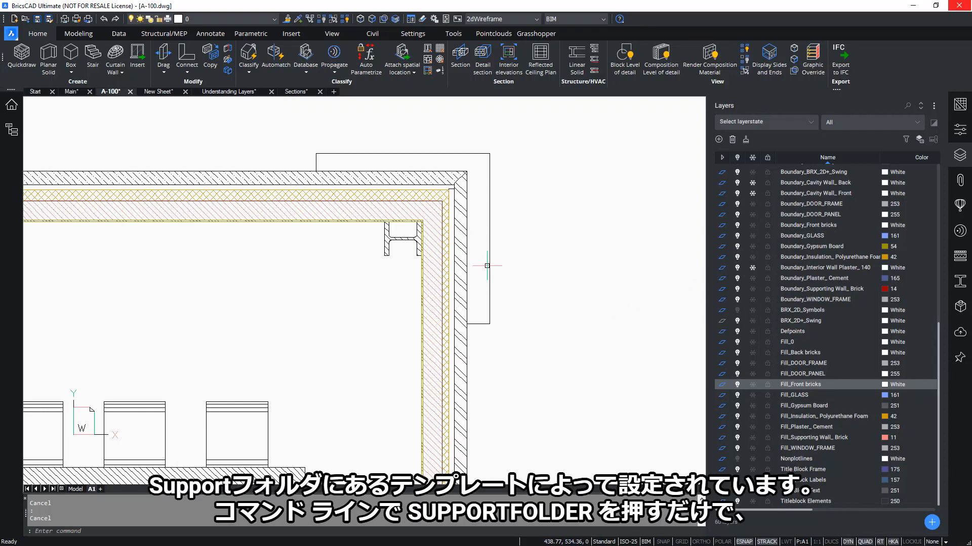
Step: Run SUPPORTFOLDER and go to the Sections folder inside Bim in the maximized file window
{"action": "type", "text": "SUPPORTFOLDER"}
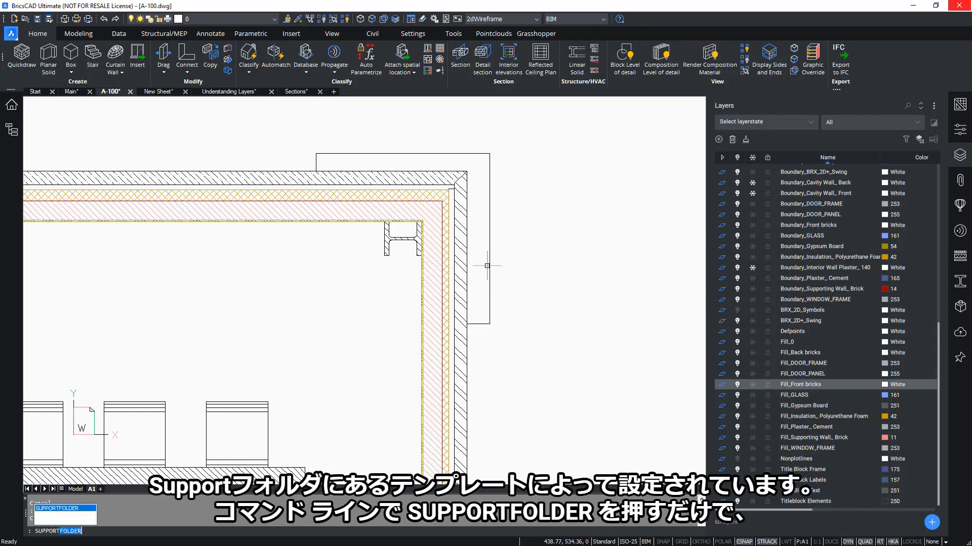
{"action": "key", "text": "Return"}
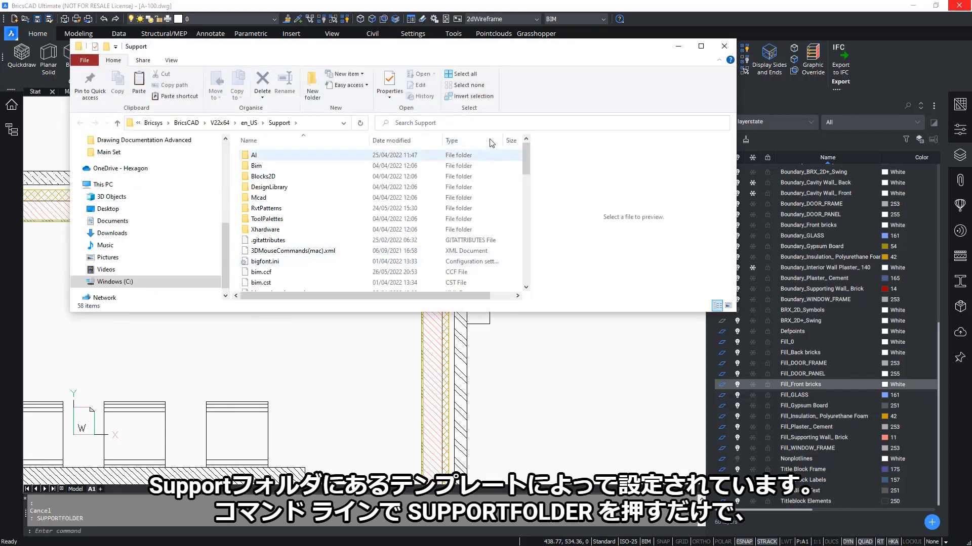
{"action": "double_click", "coordinate": [536, 47]}
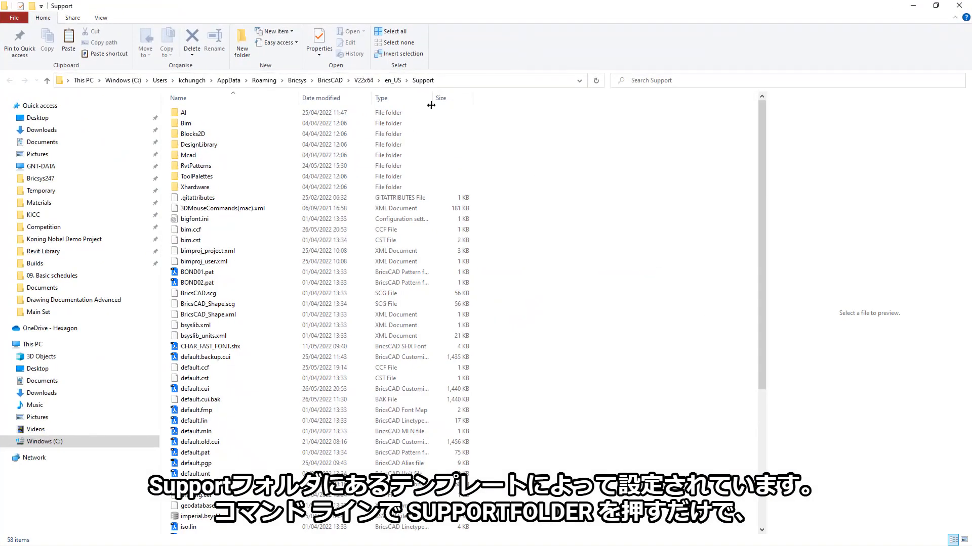
{"action": "double_click", "coordinate": [265, 123]}
{"action": "left_click", "coordinate": [249, 167]}
{"action": "double_click", "coordinate": [249, 167]}
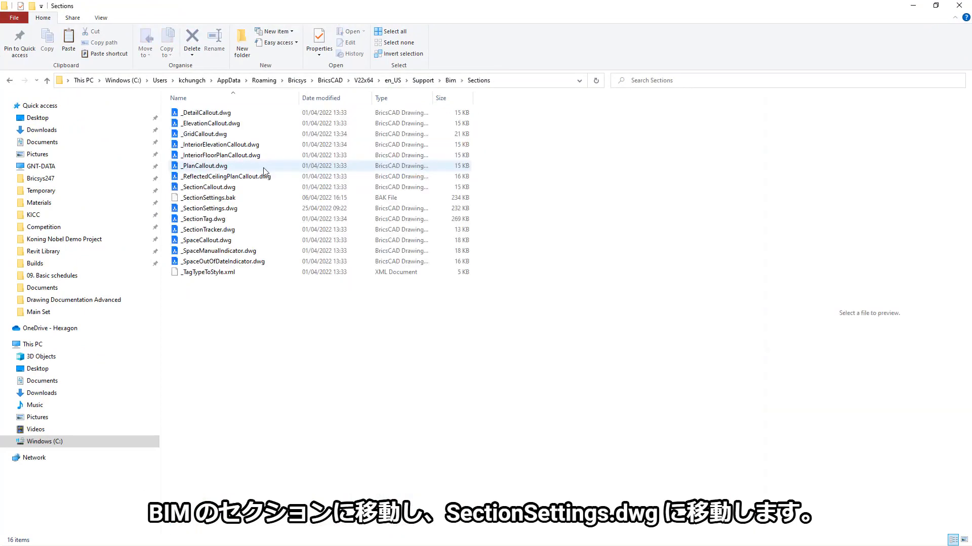
Step: Open _SectionSettings.dwg and review its layer list with colors and lineweights in the Drawing Explorer
{"action": "left_click", "coordinate": [251, 206]}
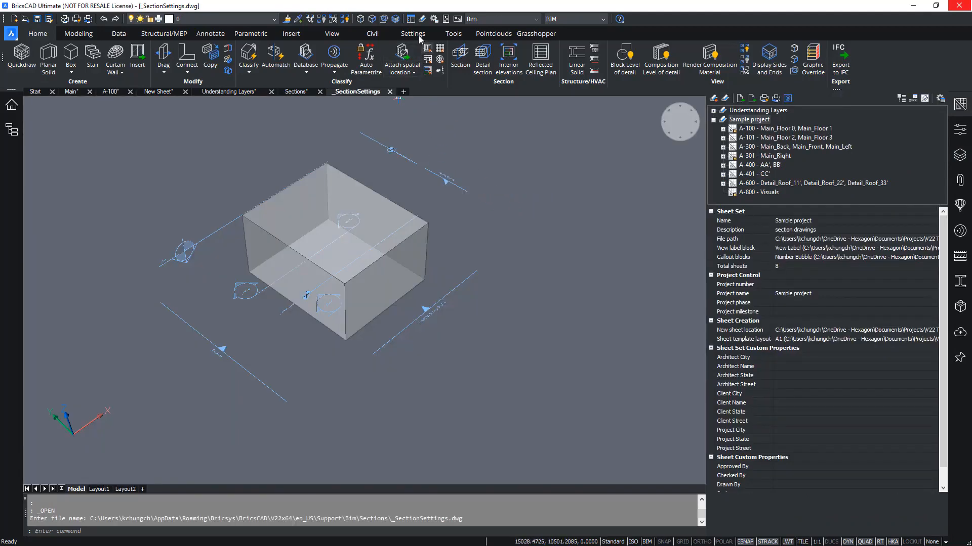
{"action": "left_click", "coordinate": [410, 20]}
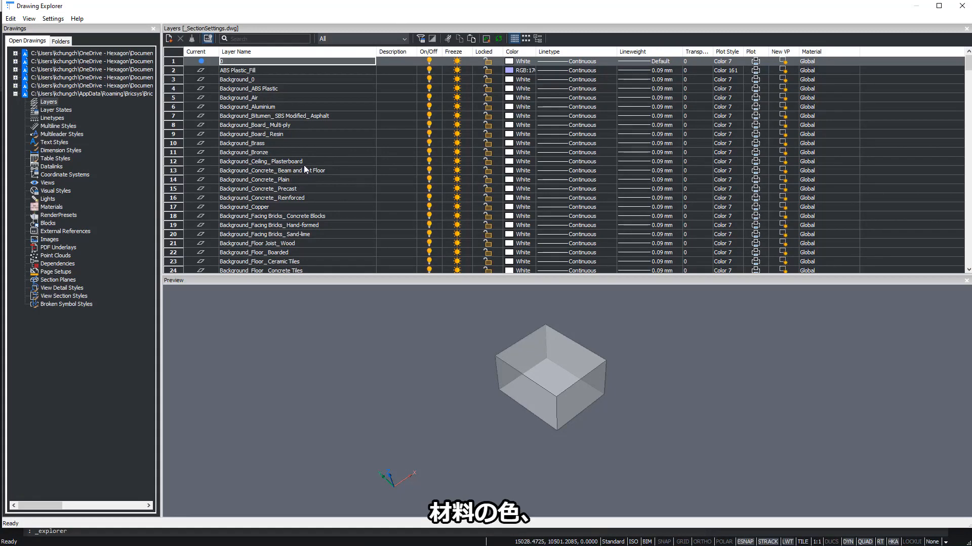
{"action": "scroll", "coordinate": [315, 143], "scroll_direction": "down", "scroll_amount": 2}
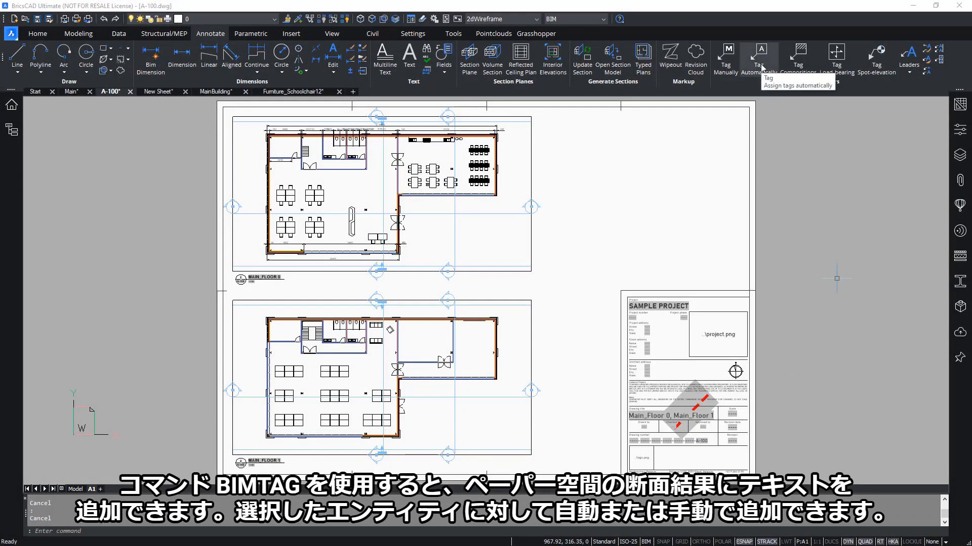
Step: Manually tag the exterior wall beside the long tables on sheet A-100, placing the tag outside the wall with polar tracking on
{"action": "left_click", "coordinate": [719, 72]}
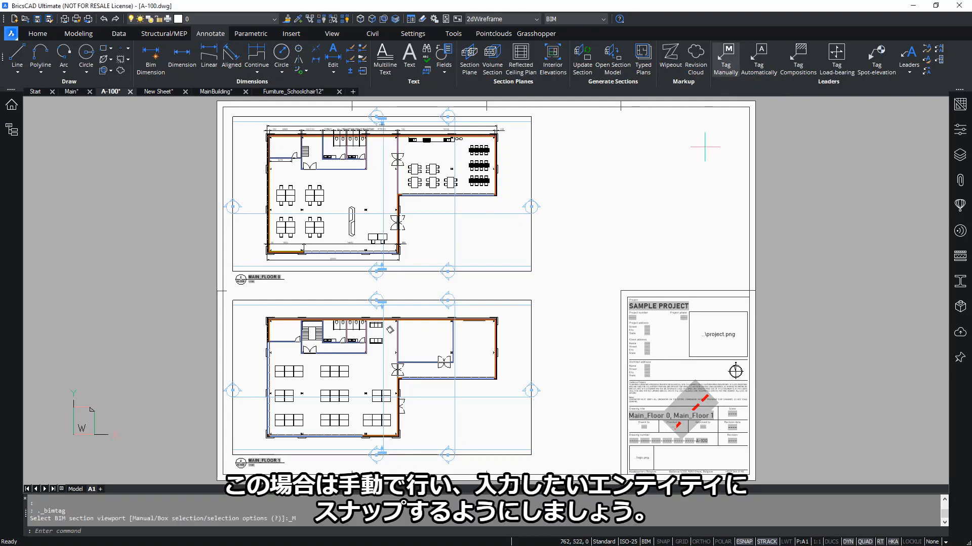
{"action": "scroll", "coordinate": [436, 195], "scroll_direction": "up", "scroll_amount": 10}
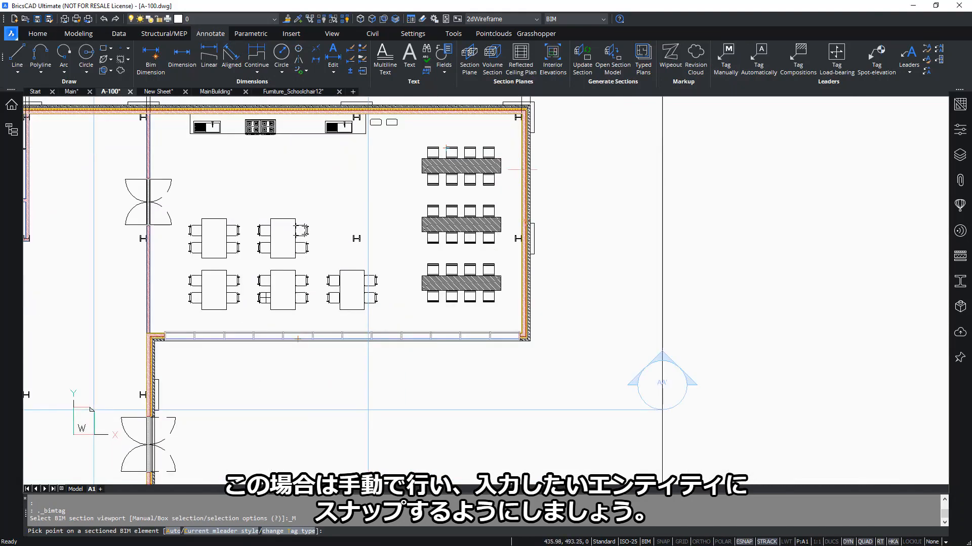
{"action": "scroll", "coordinate": [515, 302], "scroll_direction": "down", "scroll_amount": 2}
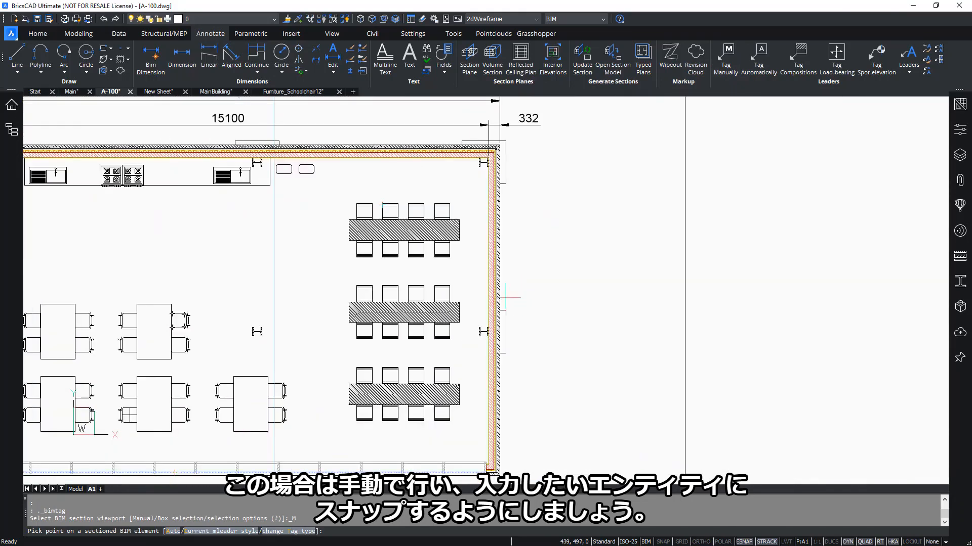
{"action": "left_click", "coordinate": [501, 302]}
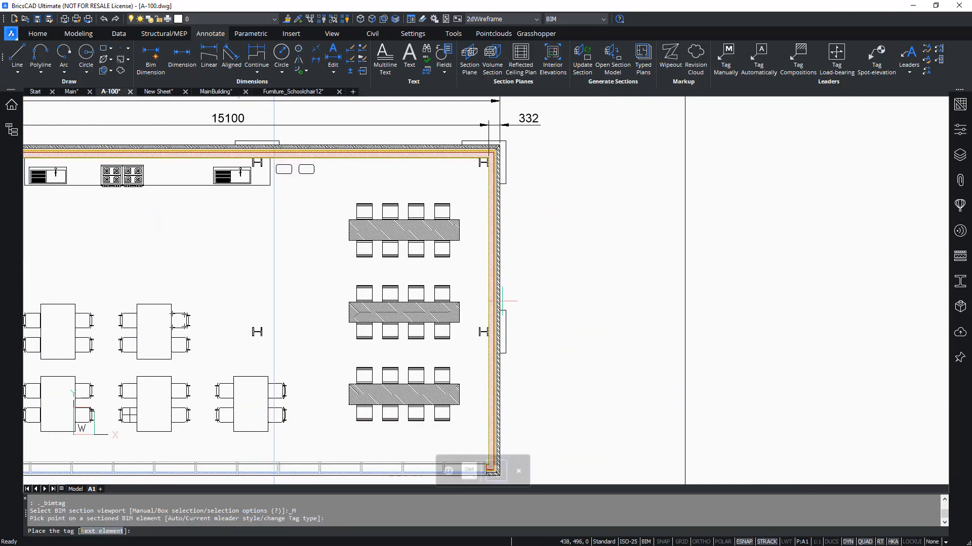
{"action": "left_click", "coordinate": [722, 542]}
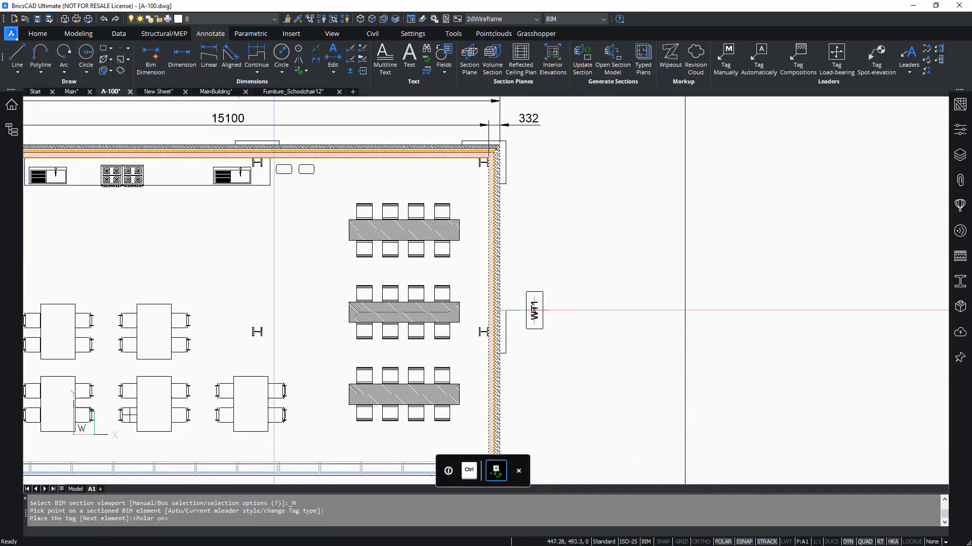
{"action": "left_click", "coordinate": [535, 310]}
{"action": "key", "text": "Escape"}
{"action": "key", "text": "Escape"}
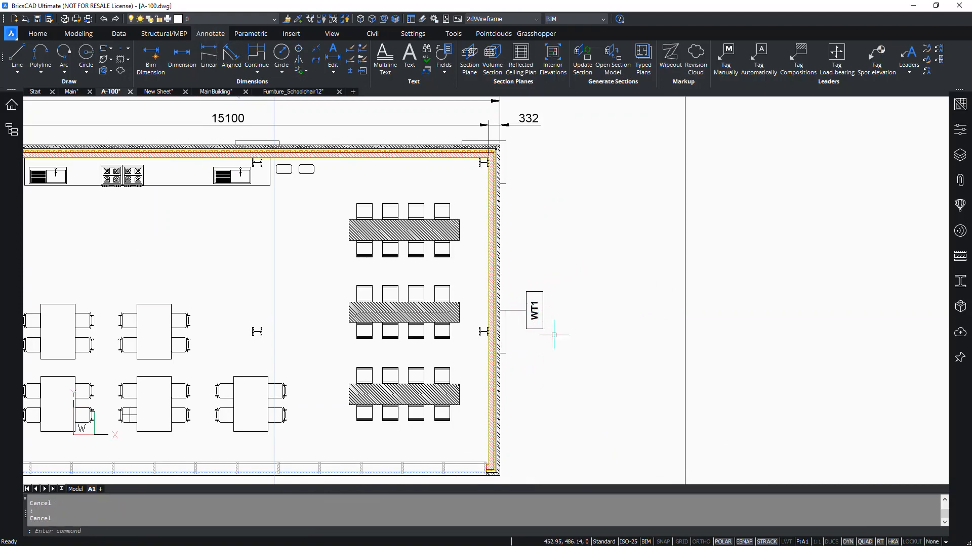
Step: Switch to the MainBuilding model and check the Wall type property of the tagged exterior wall
{"action": "left_click", "coordinate": [215, 91]}
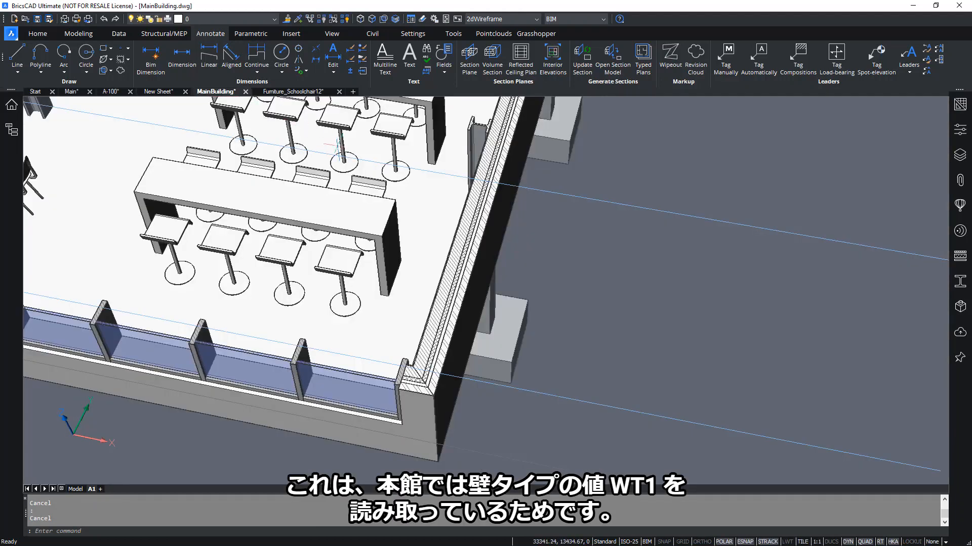
{"action": "left_click", "coordinate": [507, 214]}
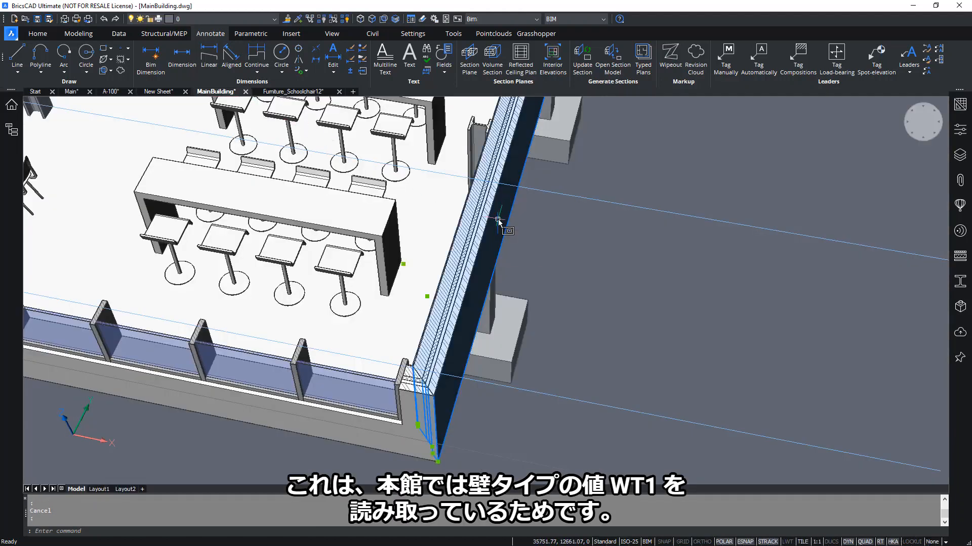
{"action": "left_click", "coordinate": [960, 129]}
{"action": "left_click", "coordinate": [744, 330]}
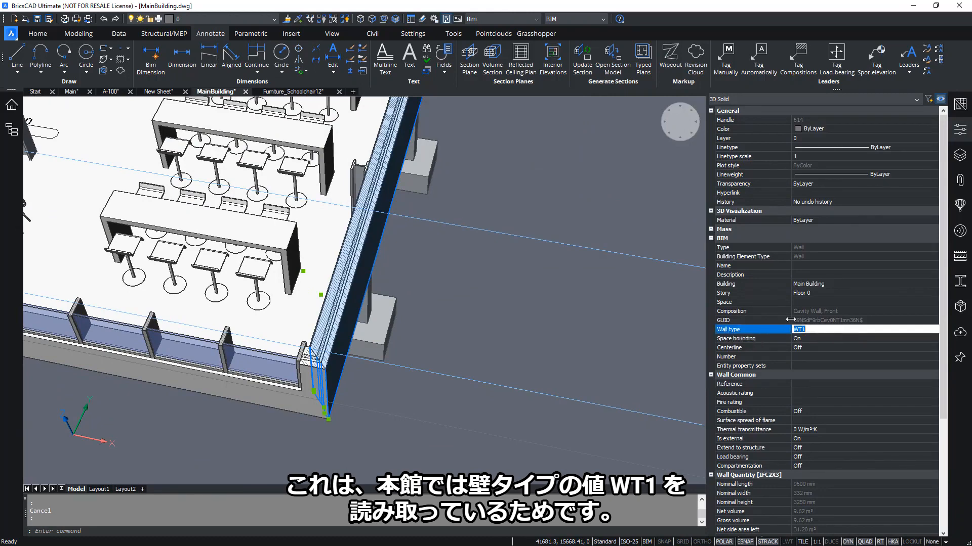
{"action": "left_click", "coordinate": [959, 129]}
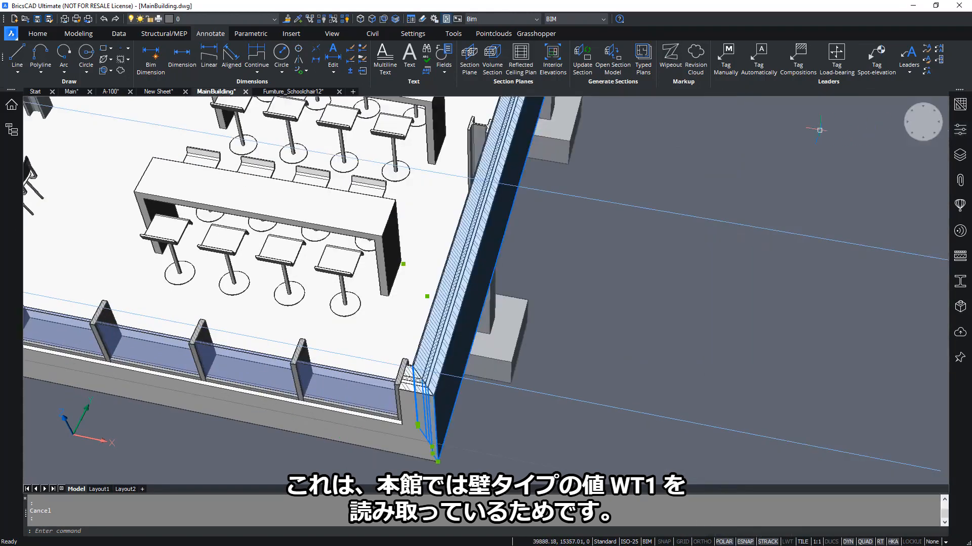
Step: Return to sheet A-100 and open the multileader style settings with the MLEADERSTYLE command
{"action": "key", "text": "Escape"}
{"action": "left_click", "coordinate": [112, 92]}
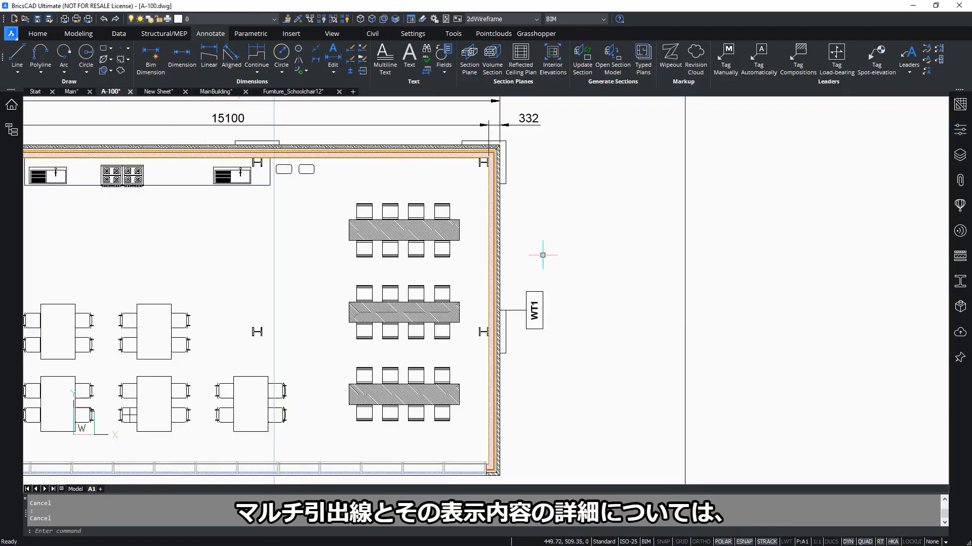
{"action": "type", "text": "MLE"}
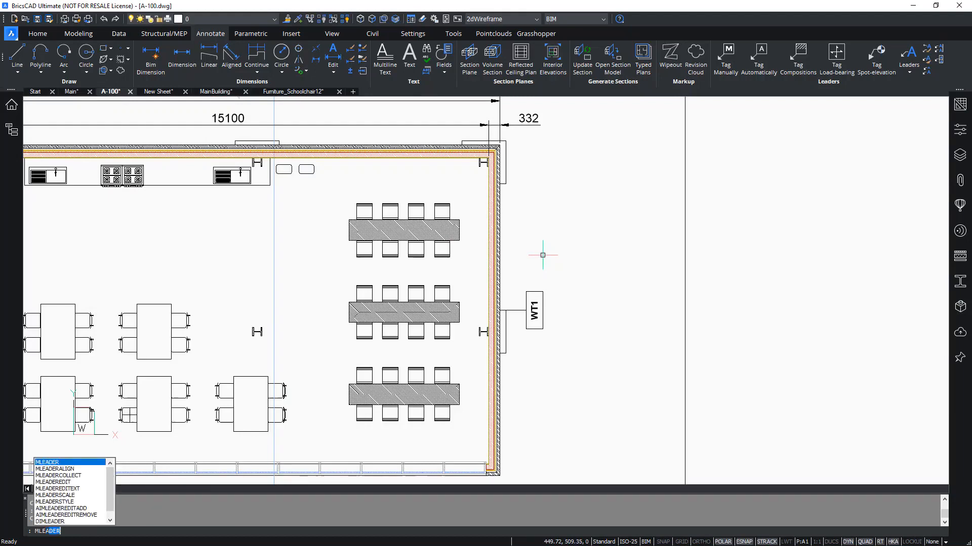
{"action": "type", "text": "ADERST"}
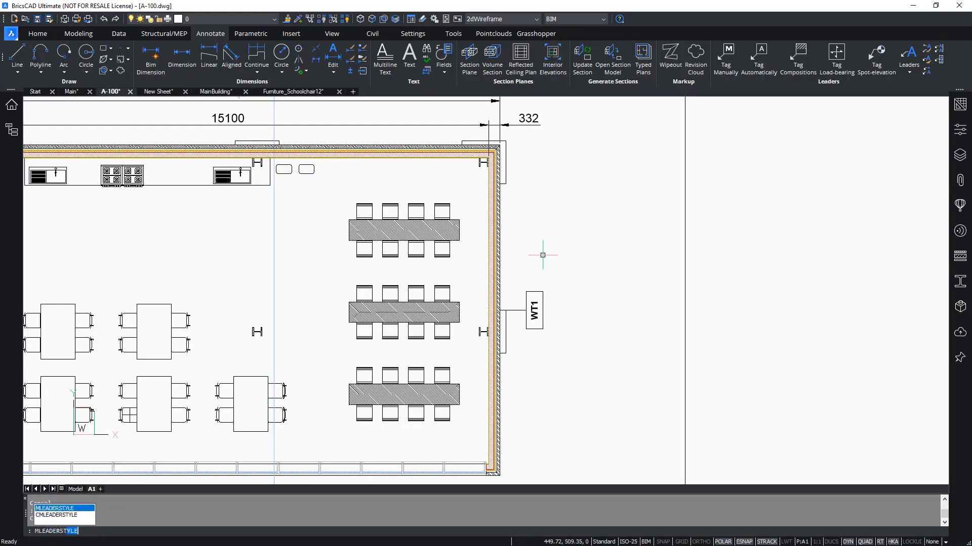
{"action": "type", "text": "Y"}
{"action": "key", "text": "Return"}
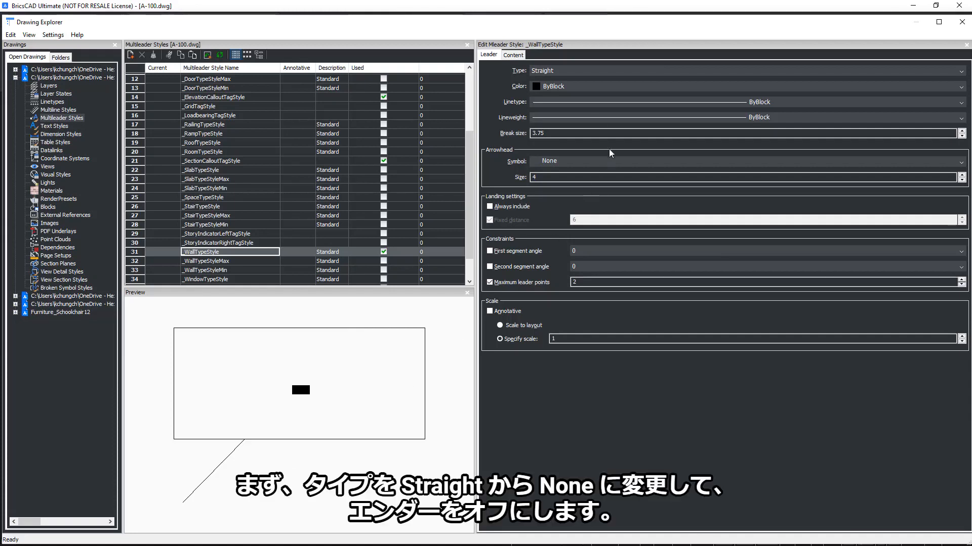
Step: Set the leader type of _WallTypeStyle to None, check its content source block, and close the Drawing Explorer
{"action": "left_click", "coordinate": [593, 71]}
{"action": "left_click", "coordinate": [594, 103]}
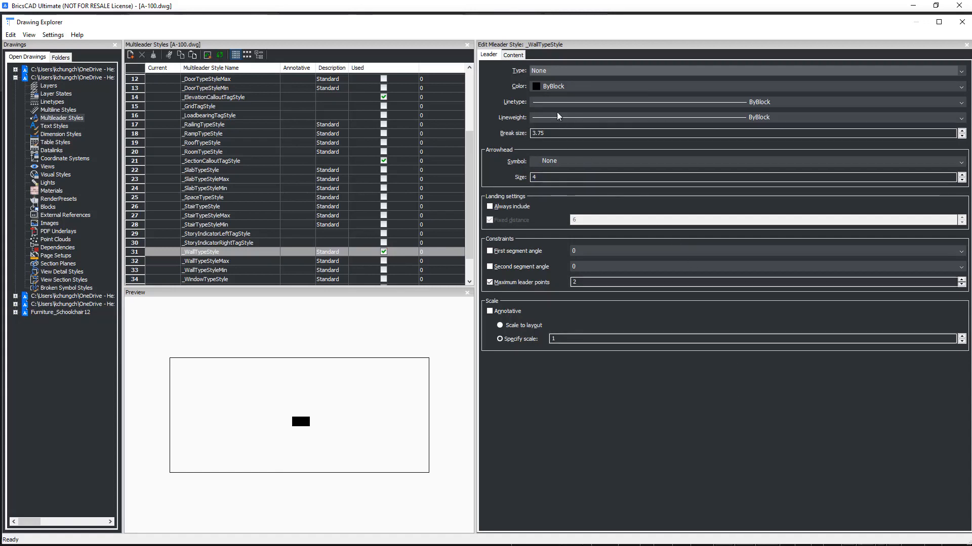
{"action": "left_click", "coordinate": [516, 54]}
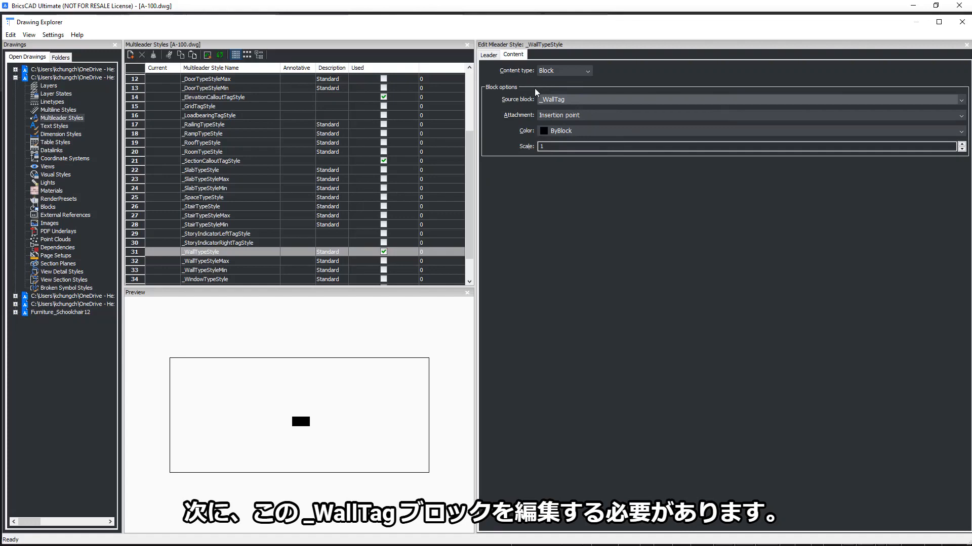
{"action": "left_click", "coordinate": [962, 21]}
{"action": "key", "text": "Escape"}
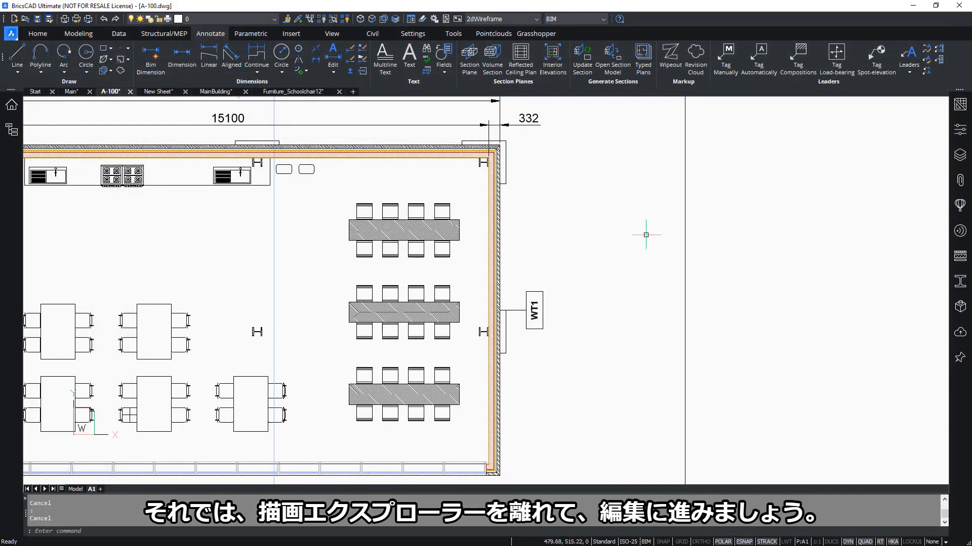
Step: Open the _WallTag block definition for editing with the BEDIT command
{"action": "type", "text": "bedit"}
{"action": "key", "text": "Return"}
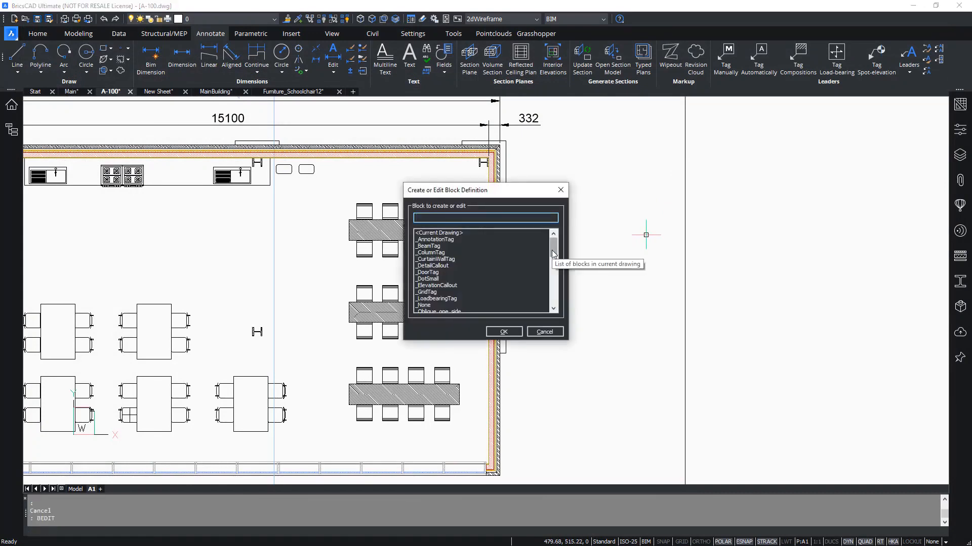
{"action": "left_click_drag", "start_coordinate": [552, 254], "coordinate": [554, 281]}
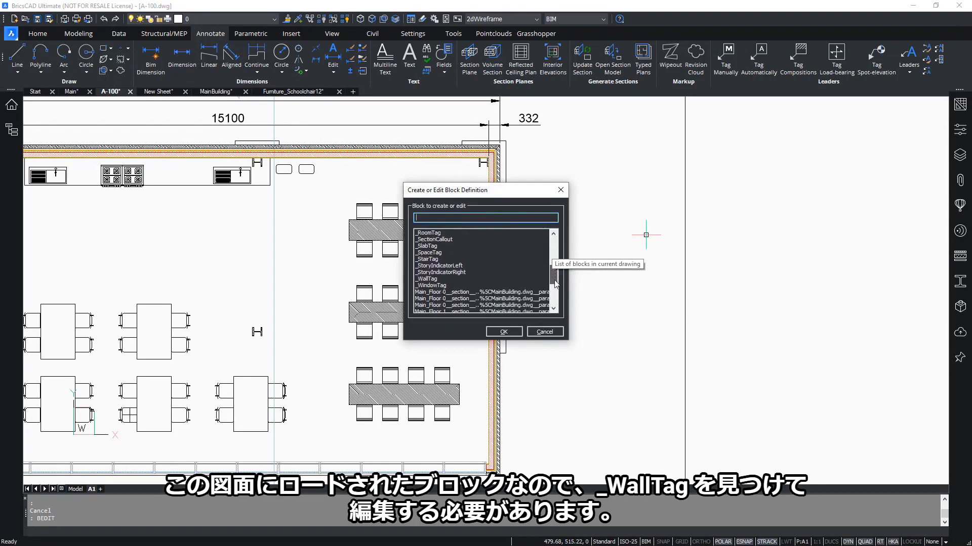
{"action": "left_click", "coordinate": [436, 266]}
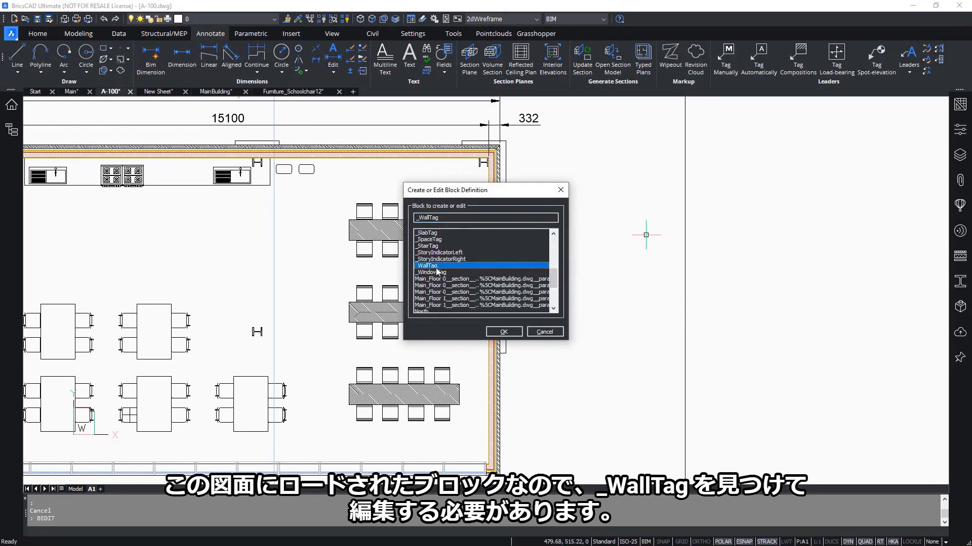
{"action": "left_click", "coordinate": [501, 331]}
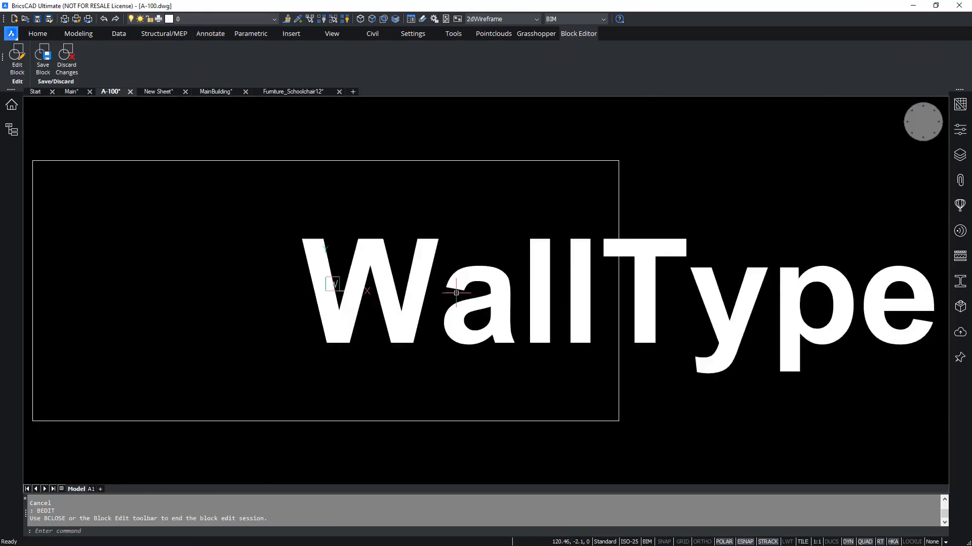
Step: Change the tag of the WallType attribute definition to Composition
{"action": "scroll", "coordinate": [455, 294], "scroll_direction": "down", "scroll_amount": 2}
{"action": "left_click", "coordinate": [714, 217]}
{"action": "left_click", "coordinate": [620, 355]}
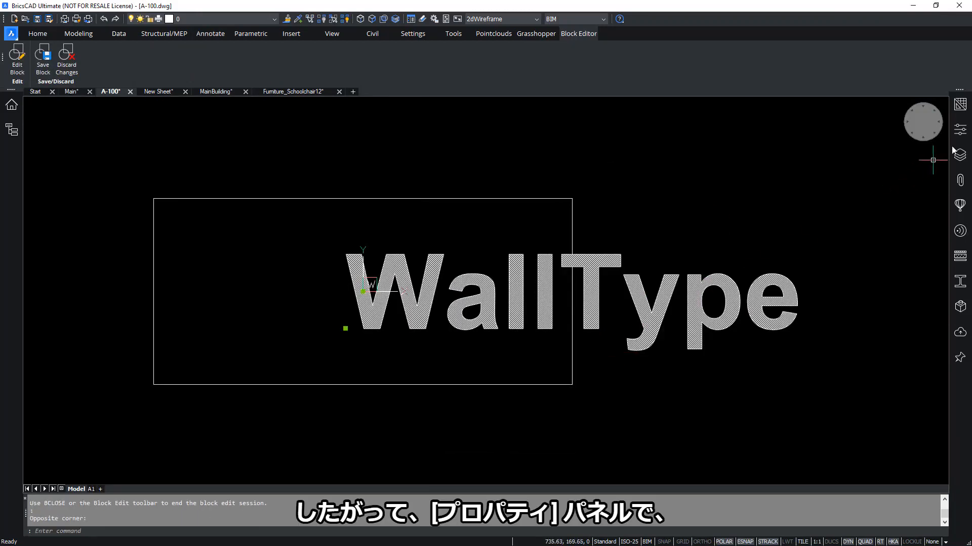
{"action": "left_click", "coordinate": [958, 132]}
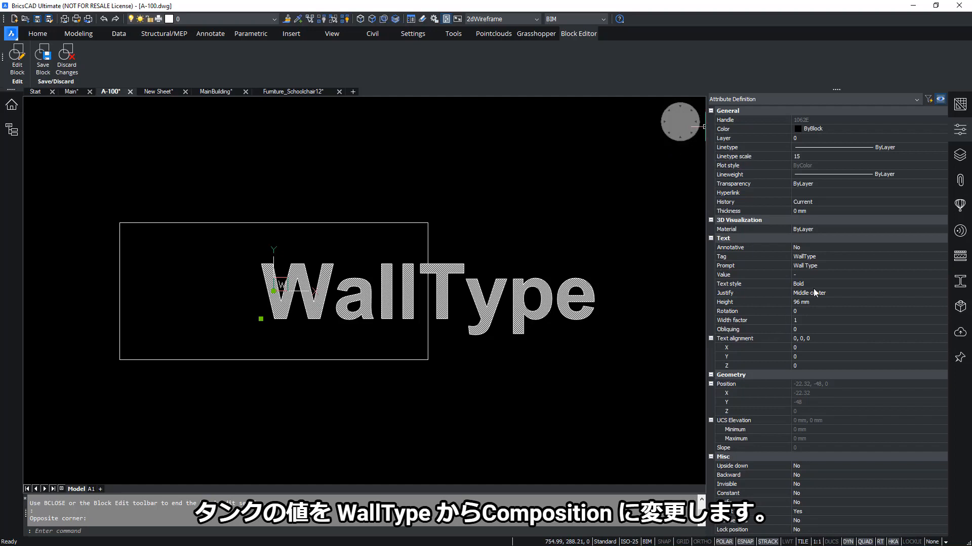
{"action": "left_click", "coordinate": [819, 256]}
{"action": "type", "text": "Composi"}
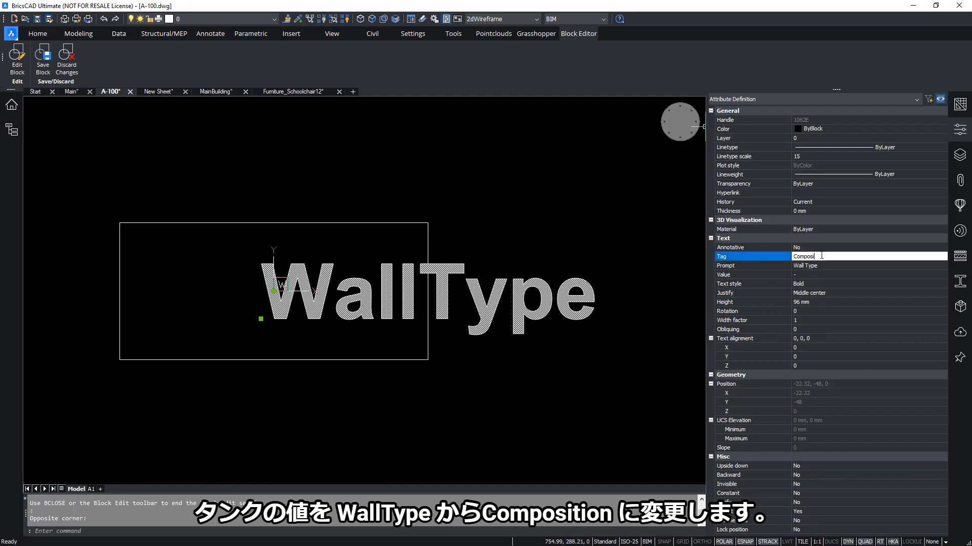
{"action": "type", "text": "tion"}
{"action": "key", "text": "Return"}
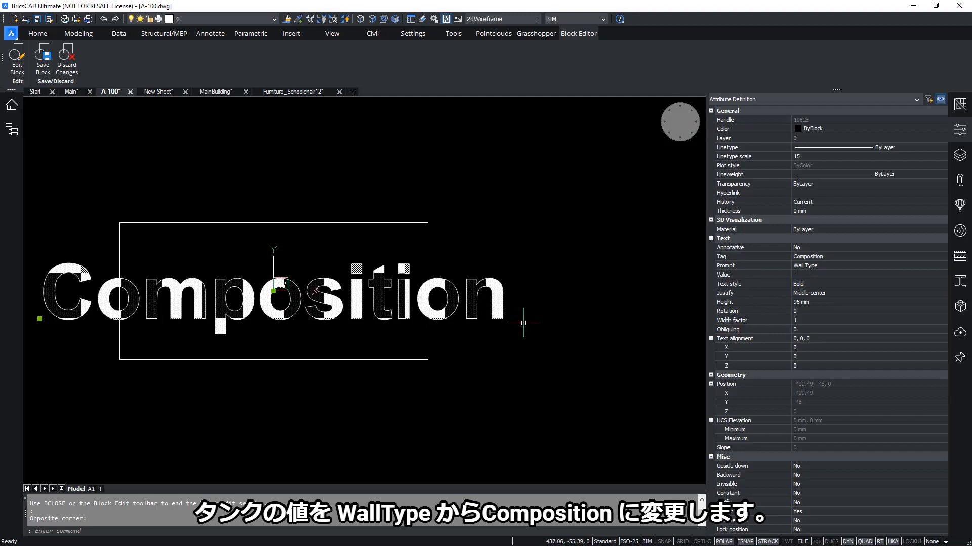
Step: Try moving the Composition attribute 390 mm horizontally to the right, check its justification options, and undo the move
{"action": "scroll", "coordinate": [553, 286], "scroll_direction": "down", "scroll_amount": 2}
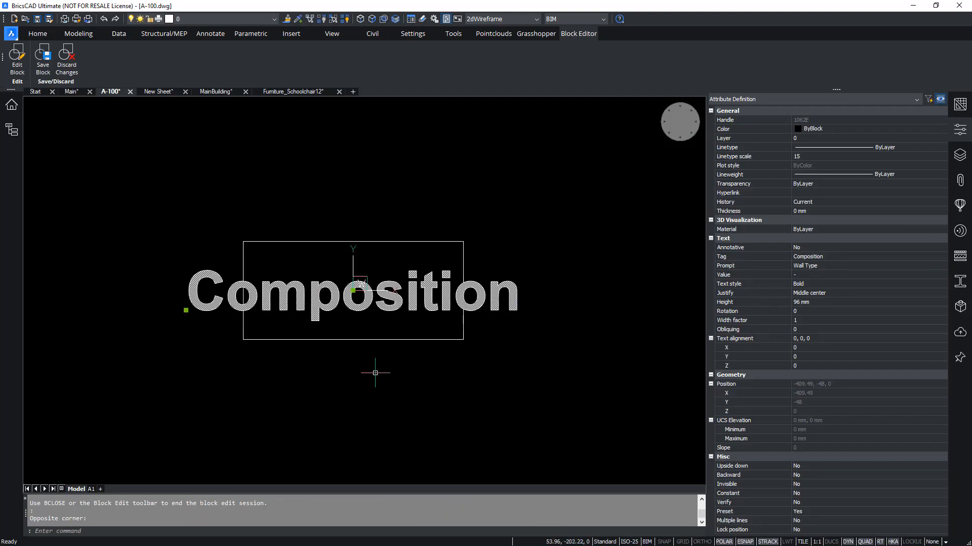
{"action": "left_click_drag", "start_coordinate": [533, 273], "coordinate": [484, 327]}
{"action": "type", "text": "m"}
{"action": "key", "text": "Return"}
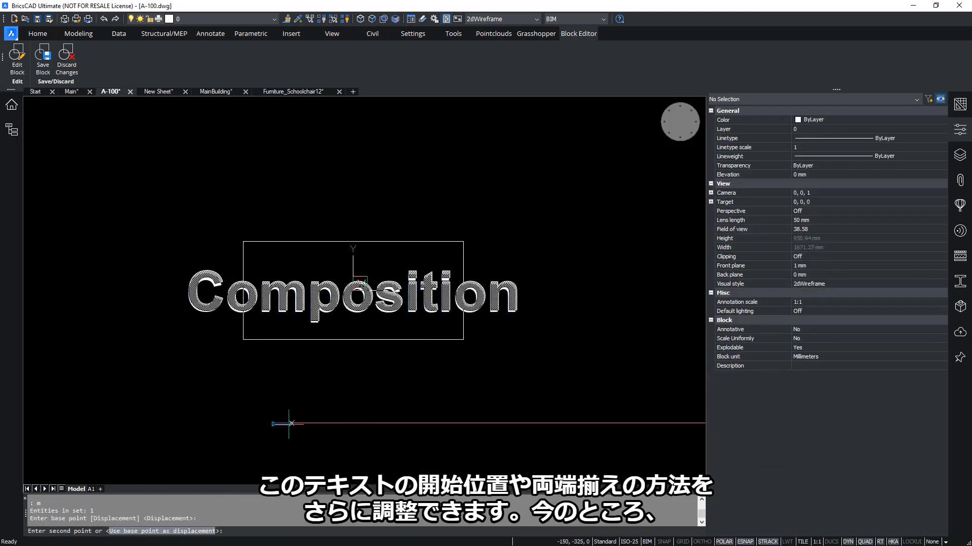
{"action": "left_click", "coordinate": [290, 422]}
{"action": "left_click", "coordinate": [448, 423]}
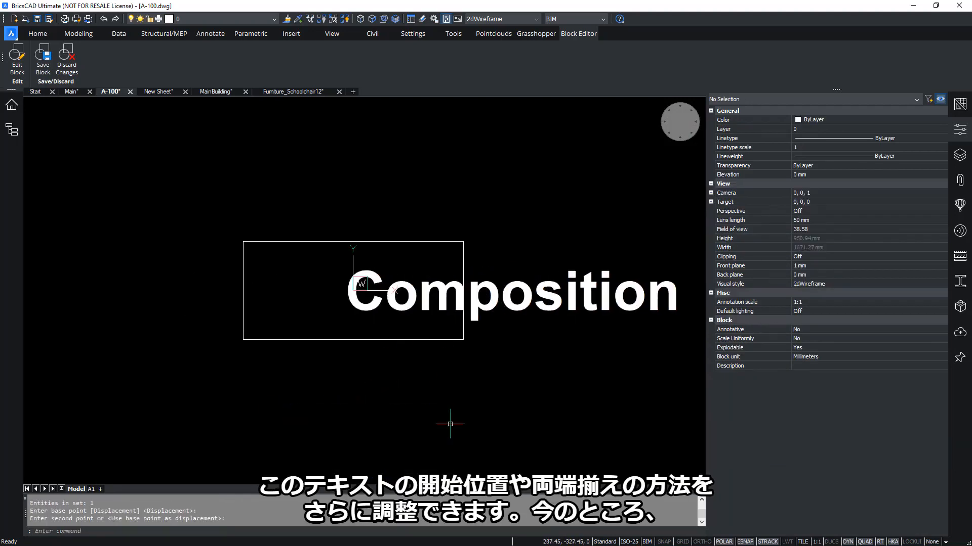
{"action": "key", "text": "Escape"}
{"action": "key", "text": "Escape"}
{"action": "left_click_drag", "start_coordinate": [589, 273], "coordinate": [490, 351]}
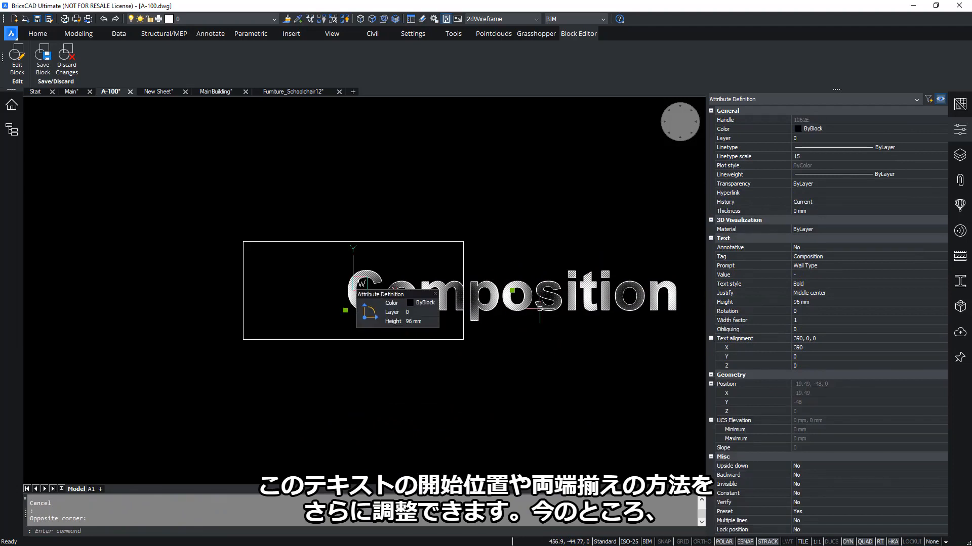
{"action": "left_click", "coordinate": [825, 295]}
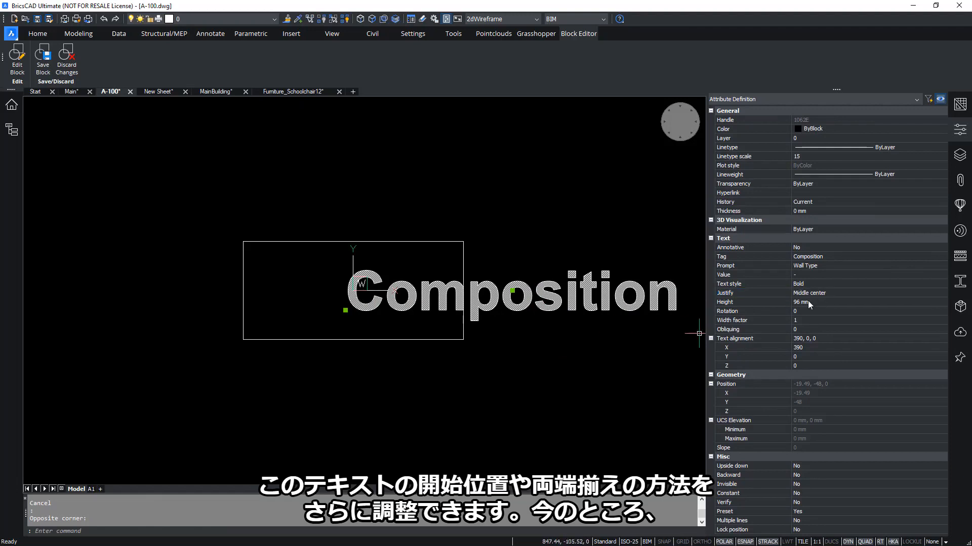
{"action": "key", "text": "Escape"}
{"action": "key", "text": "Escape"}
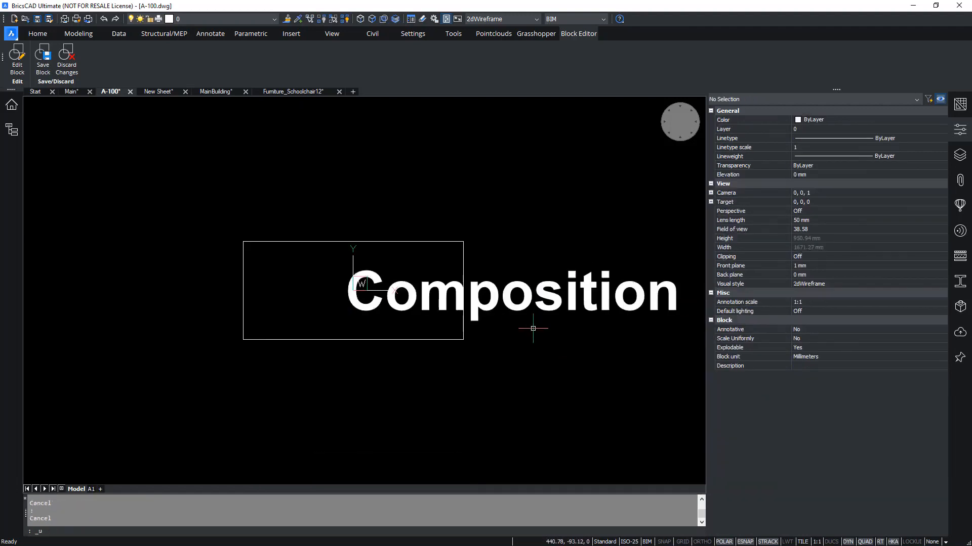
Step: Copy the Composition attribute definition 135 mm straight down
{"action": "left_click_drag", "start_coordinate": [500, 296], "coordinate": [494, 335]}
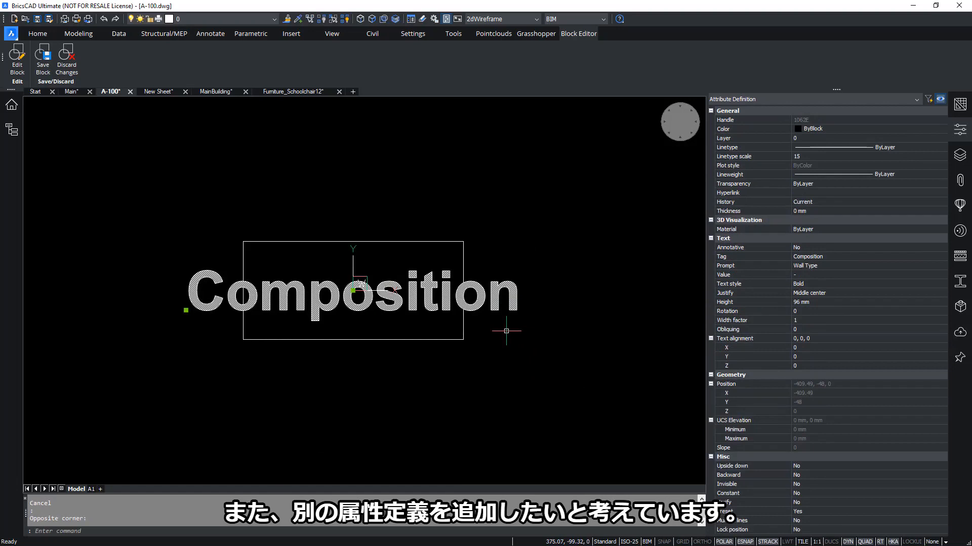
{"action": "key", "text": "Return"}
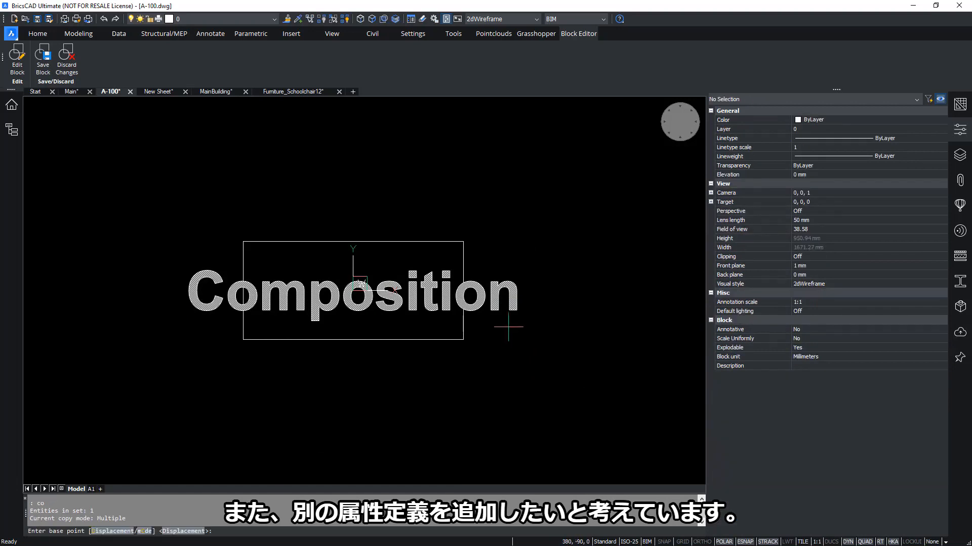
{"action": "left_click", "coordinate": [549, 293]}
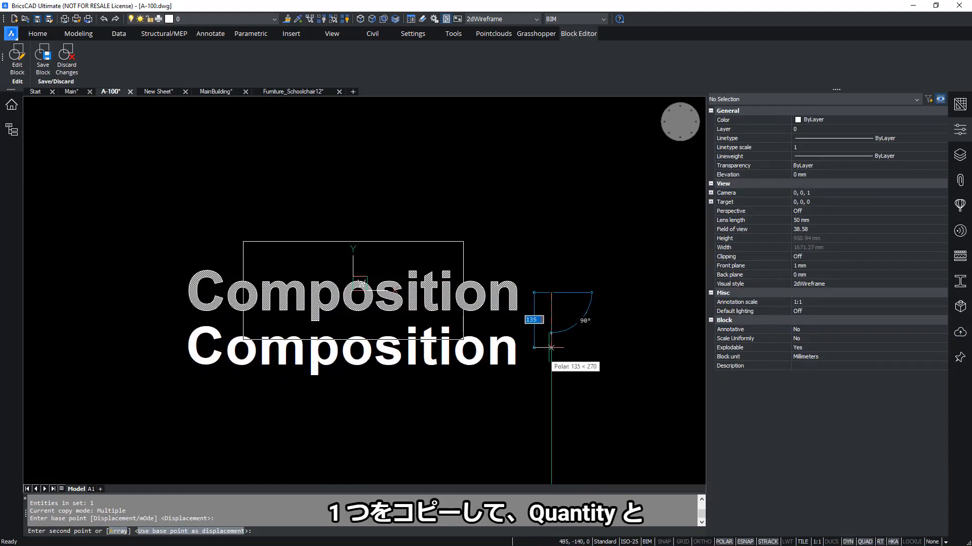
{"action": "left_click", "coordinate": [551, 348]}
{"action": "key", "text": "Escape"}
{"action": "key", "text": "Escape"}
Step: Change the tag of the lower copied attribute definition to Quantity/Thickness
{"action": "left_click_drag", "start_coordinate": [527, 335], "coordinate": [507, 358]}
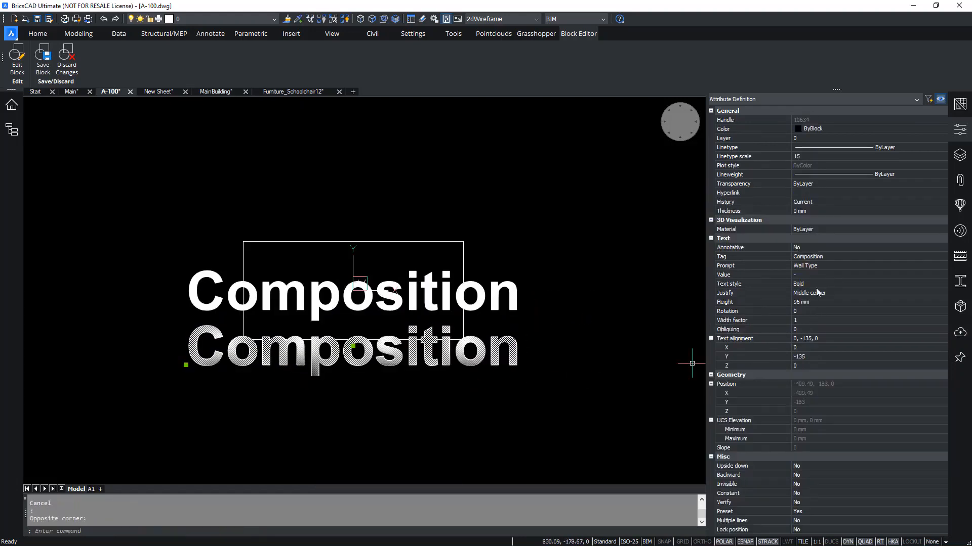
{"action": "left_click", "coordinate": [824, 258]}
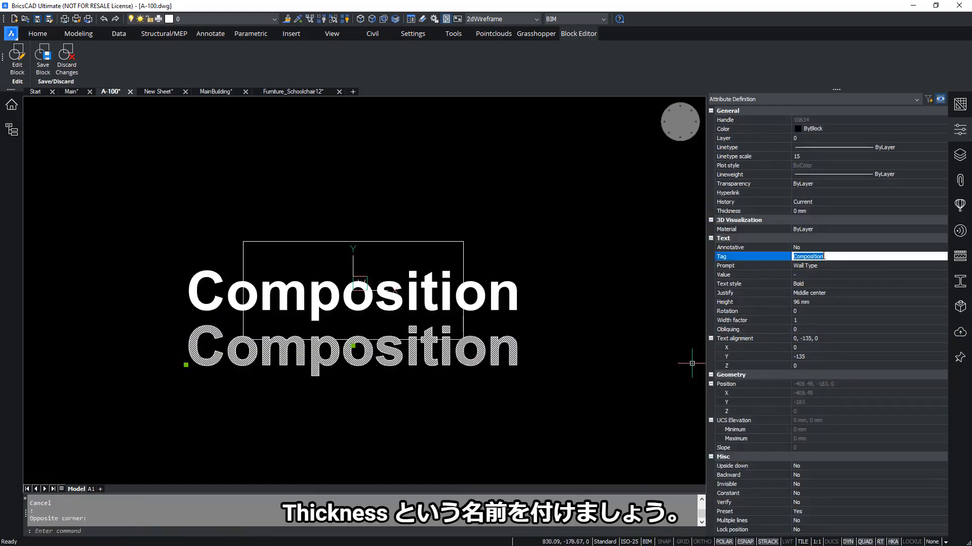
{"action": "type", "text": "Tuan"}
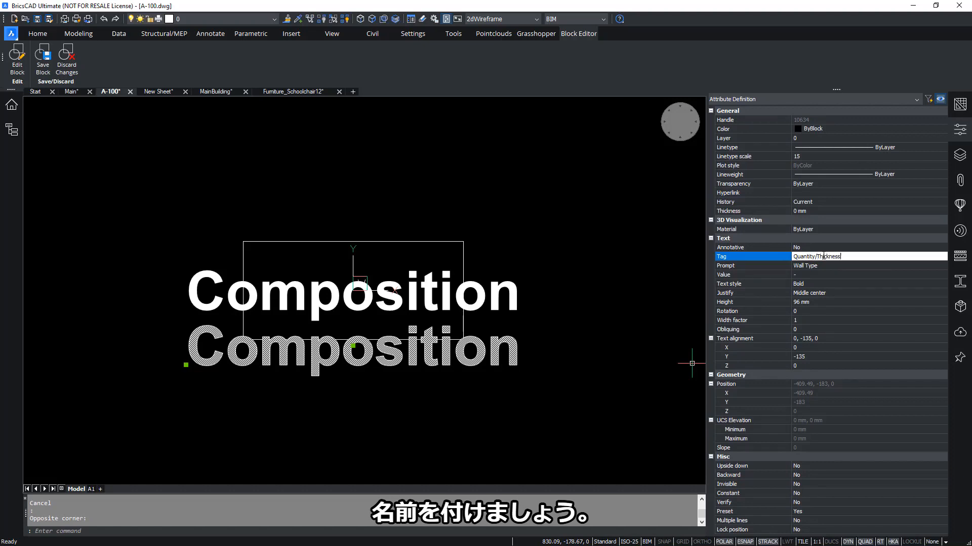
{"action": "key", "text": "Return"}
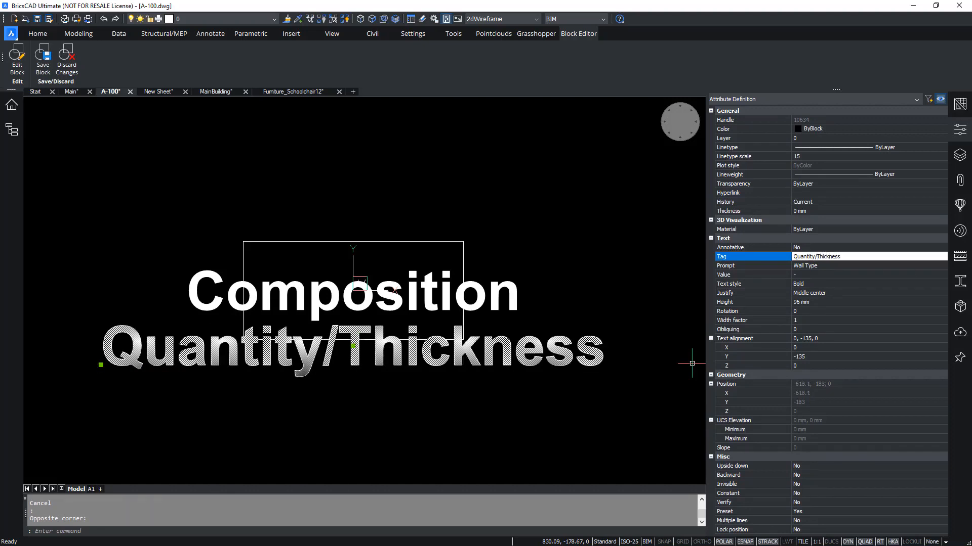
Step: Delete the rectangle around the attribute text, save the edited _WallTag block, and hide the properties
{"action": "left_click", "coordinate": [490, 226]}
{"action": "key", "text": "Escape"}
{"action": "key", "text": "Escape"}
{"action": "left_click_drag", "start_coordinate": [489, 220], "coordinate": [442, 251]}
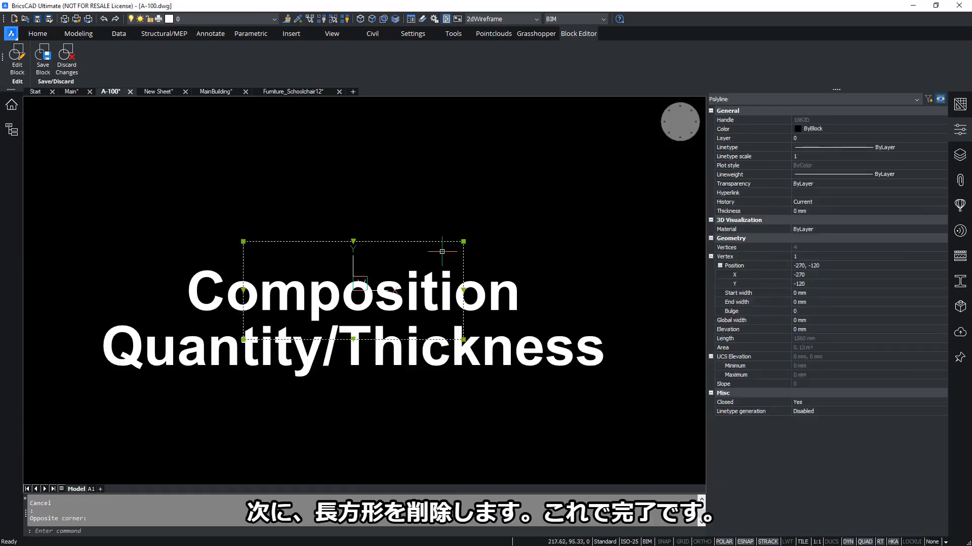
{"action": "key", "text": "Delete"}
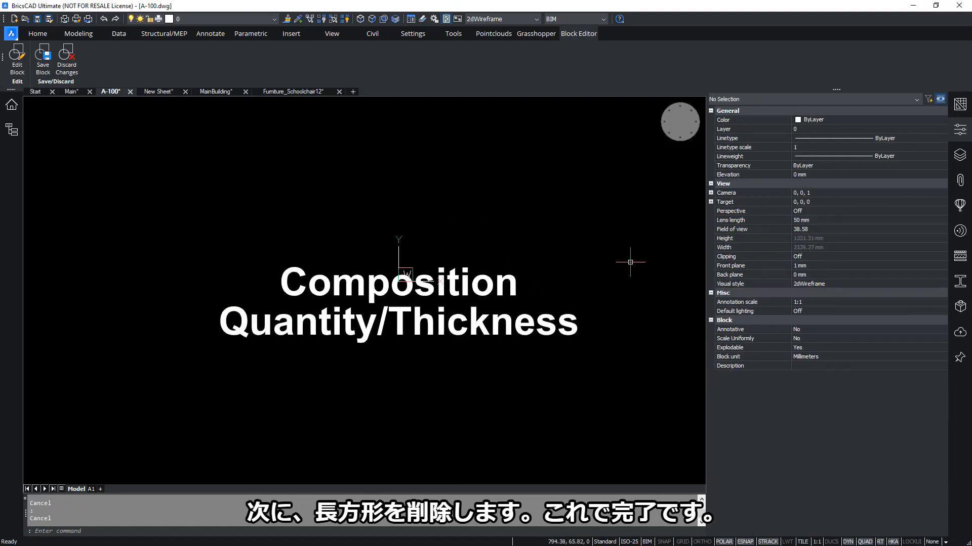
{"action": "left_click", "coordinate": [50, 70]}
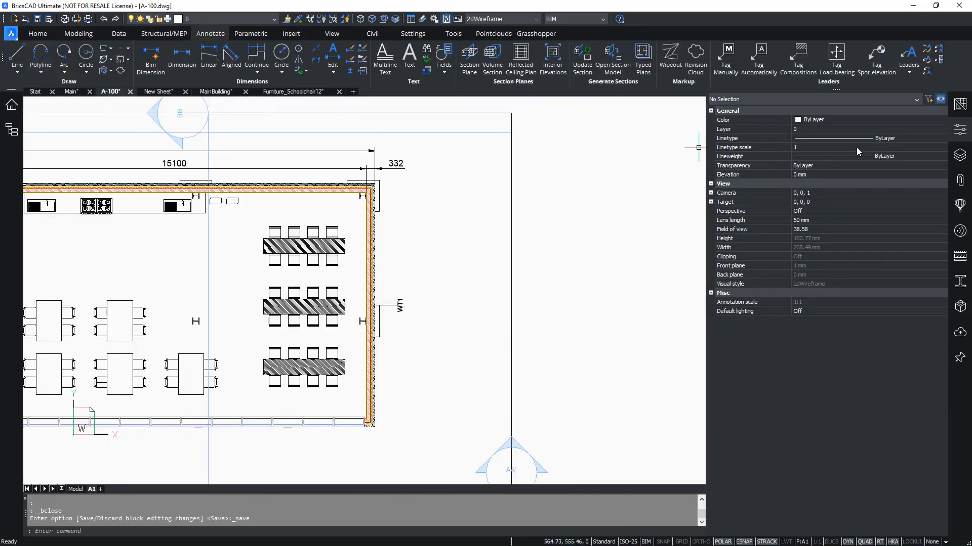
{"action": "left_click", "coordinate": [960, 131]}
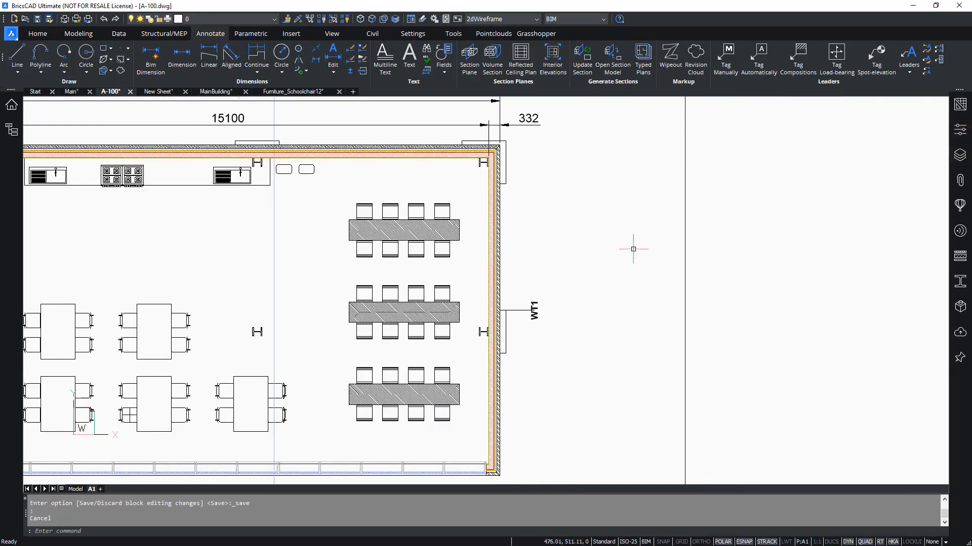
Step: Select the floor plan viewport on the sheet and update its section so the wall tag's values refresh
{"action": "mouse_move", "coordinate": [533, 311]}
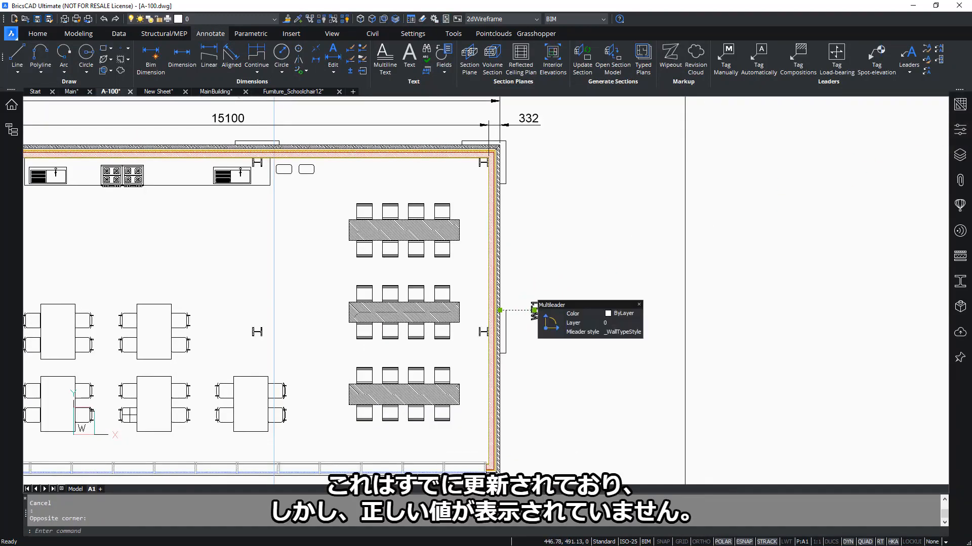
{"action": "key", "text": "Escape"}
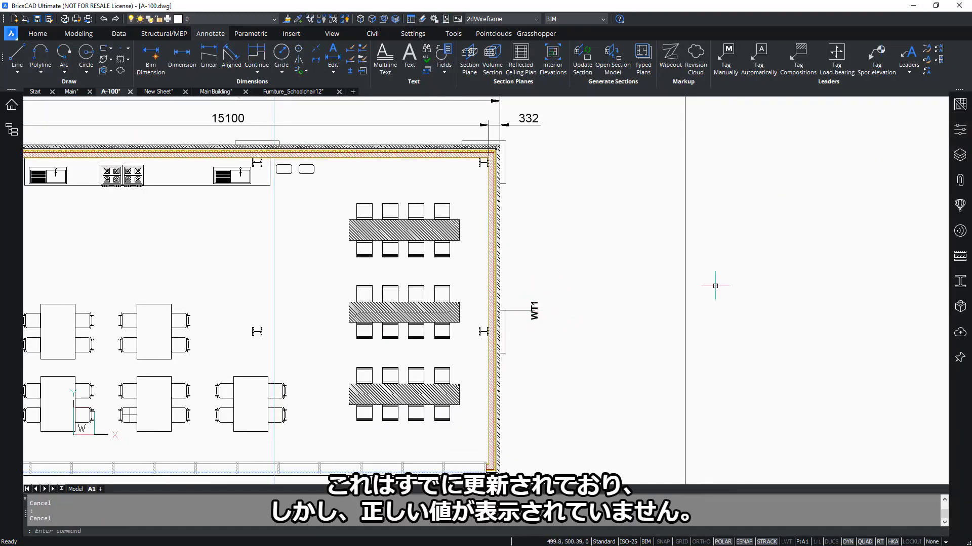
{"action": "left_click", "coordinate": [736, 271]}
{"action": "left_click", "coordinate": [661, 312]}
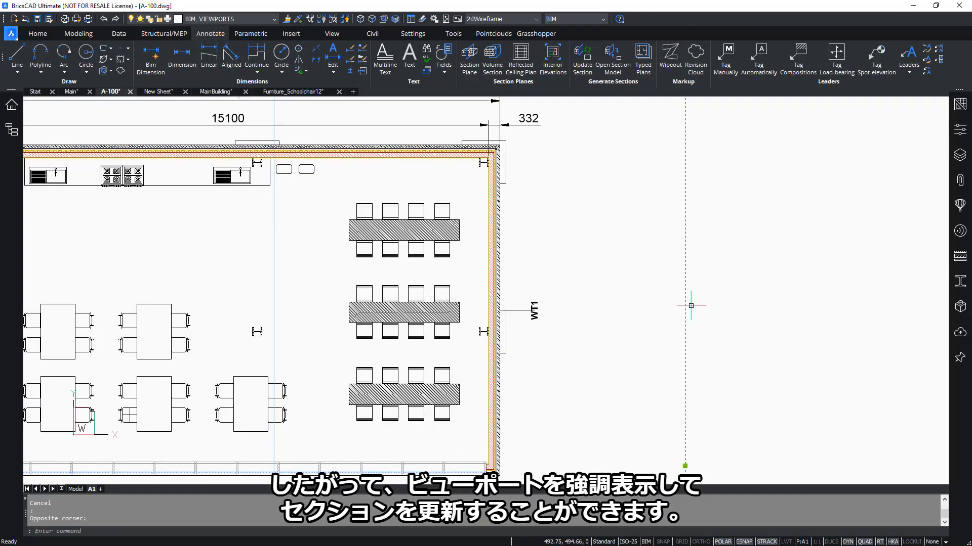
{"action": "mouse_move", "coordinate": [685, 302]}
{"action": "left_click", "coordinate": [722, 311]}
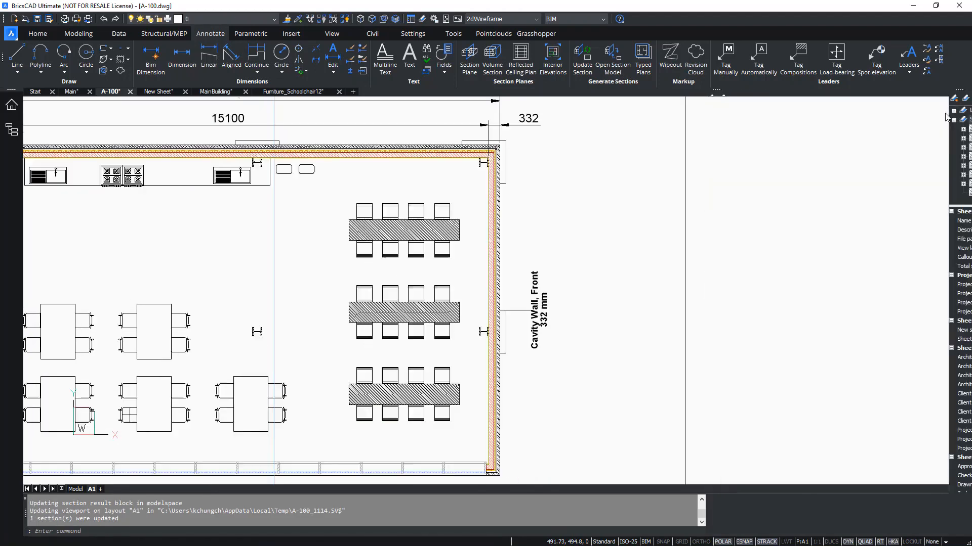
{"action": "left_click", "coordinate": [960, 104]}
Step: Examine the updated wall tag beside the front cavity wall and its multileader properties
{"action": "scroll", "coordinate": [529, 336], "scroll_direction": "up", "scroll_amount": 5}
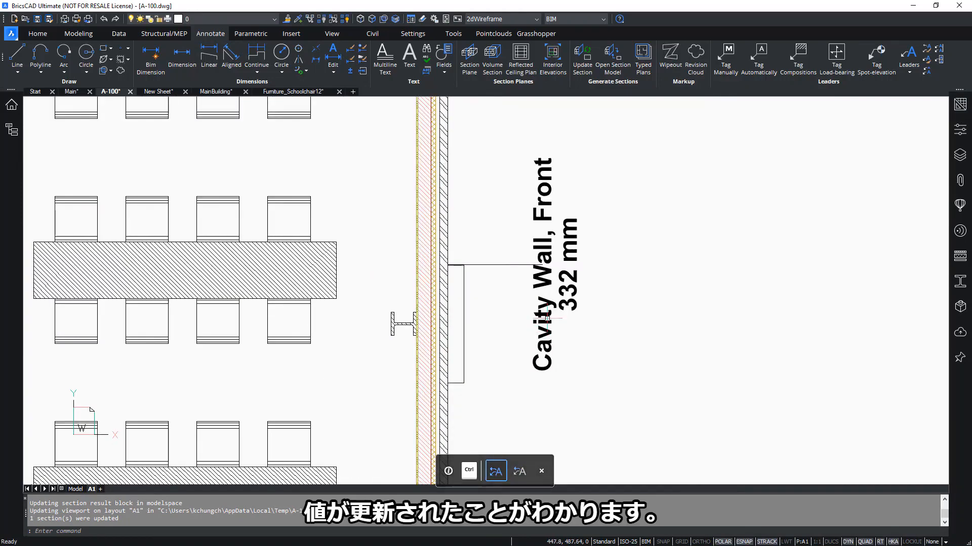
{"action": "left_click", "coordinate": [609, 238]}
{"action": "left_click", "coordinate": [544, 291]}
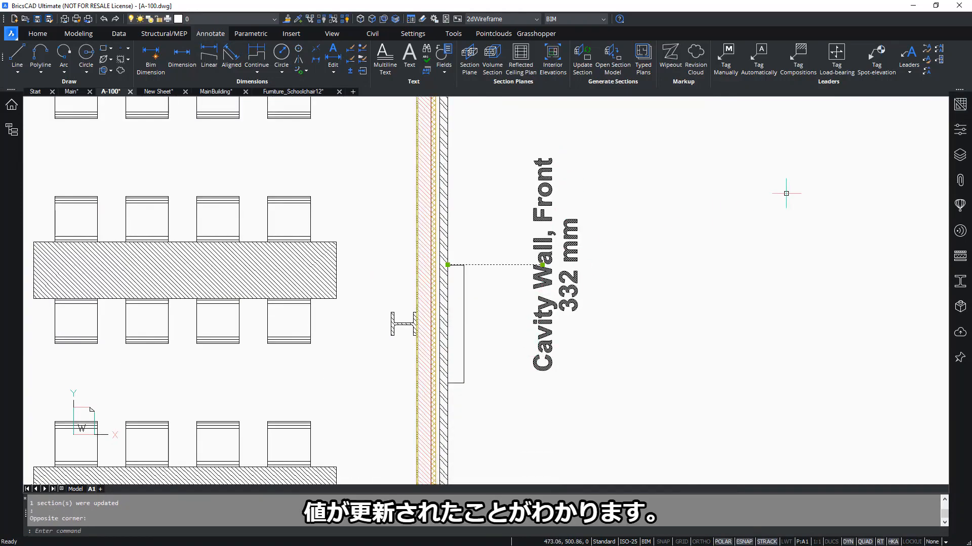
{"action": "left_click", "coordinate": [959, 132]}
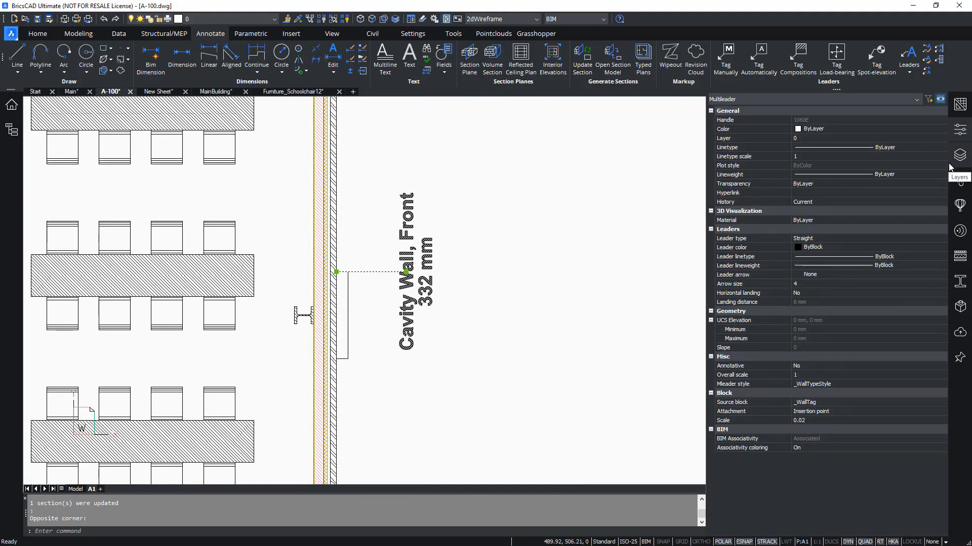
{"action": "key", "text": "Escape"}
{"action": "key", "text": "Escape"}
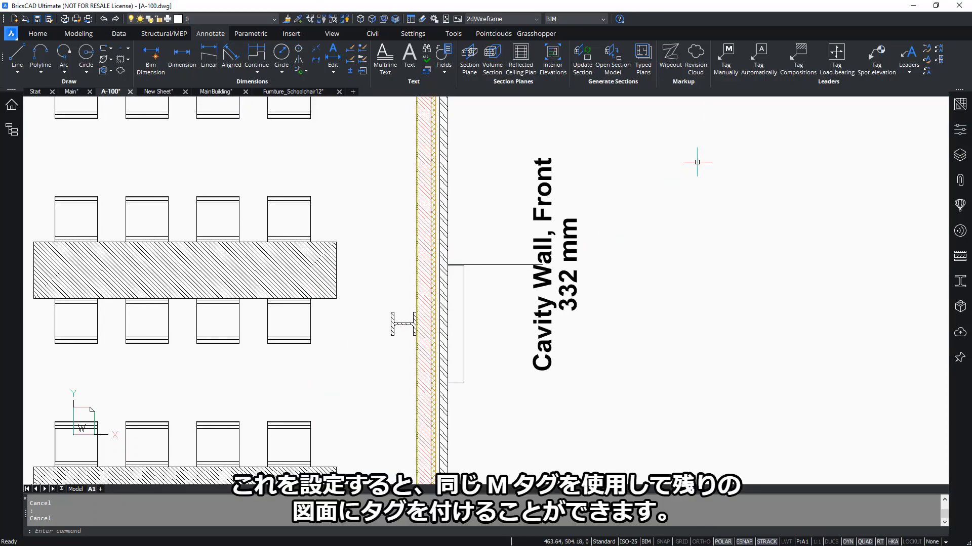
{"action": "left_click", "coordinate": [726, 56]}
{"action": "scroll", "coordinate": [687, 362], "scroll_direction": "down", "scroll_amount": 5}
{"action": "scroll", "coordinate": [687, 363], "scroll_direction": "down", "scroll_amount": 3}
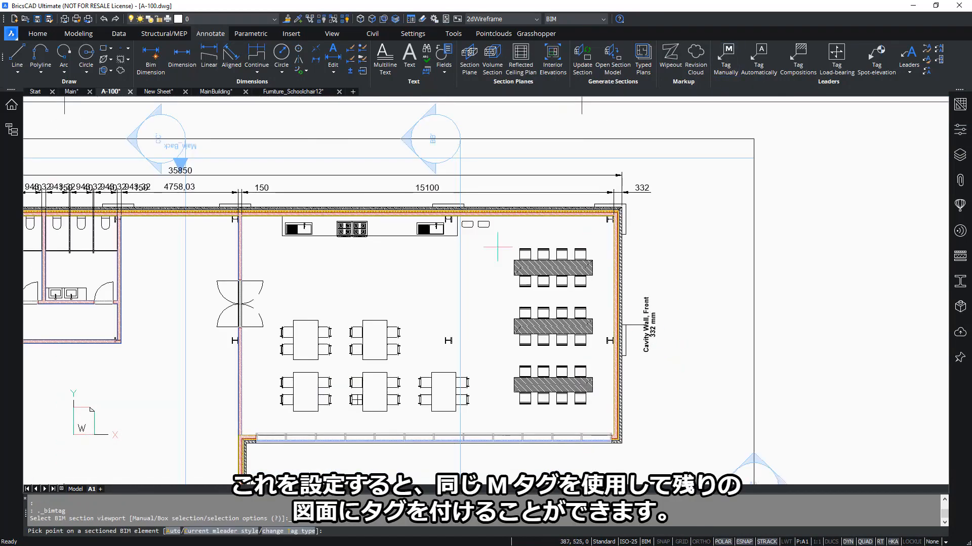
{"action": "scroll", "coordinate": [532, 211], "scroll_direction": "up", "scroll_amount": 8}
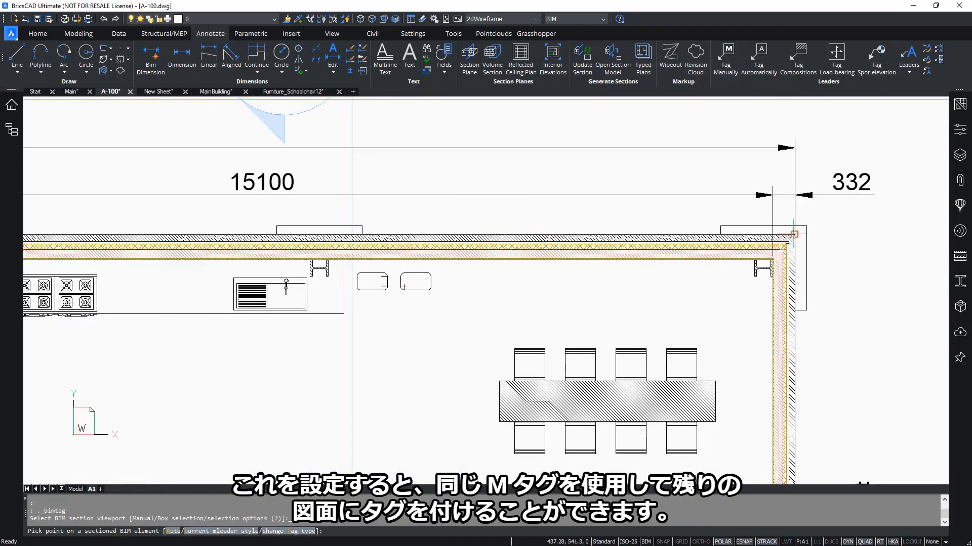
{"action": "left_click", "coordinate": [792, 235]}
{"action": "scroll", "coordinate": [739, 243], "scroll_direction": "down", "scroll_amount": 2}
{"action": "key", "text": "Escape"}
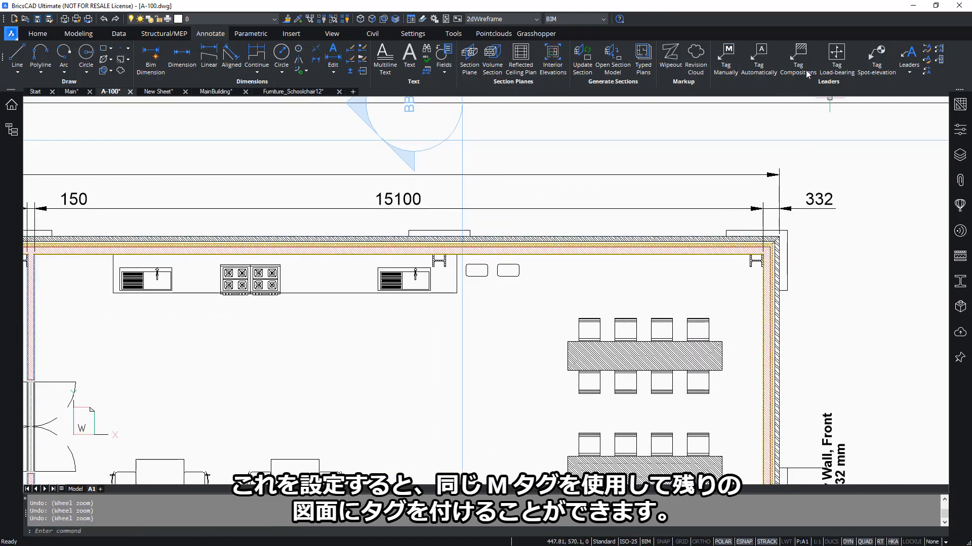
Step: Manually tag the back cavity wall and place the tag above the wall, beside the 15100 dimension
{"action": "left_click", "coordinate": [727, 56]}
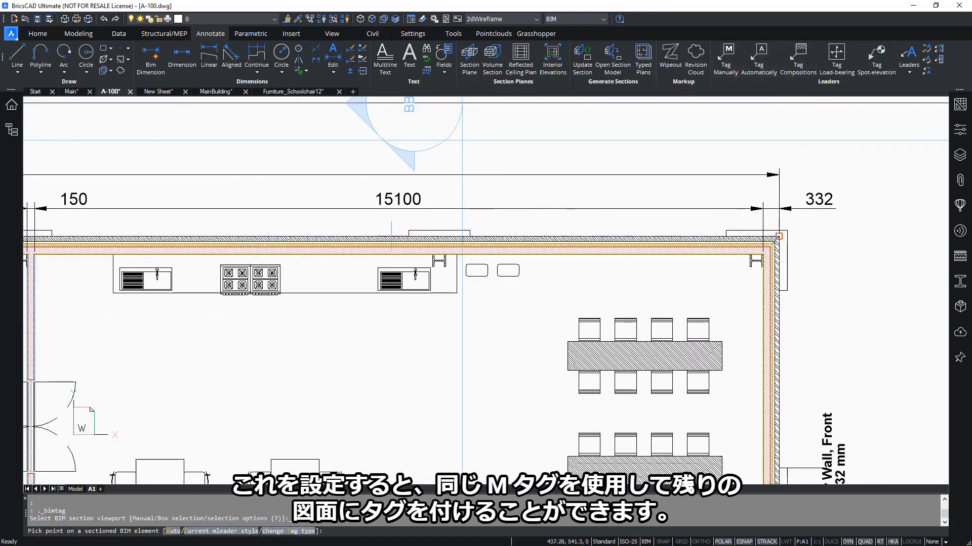
{"action": "left_click", "coordinate": [410, 237]}
{"action": "scroll", "coordinate": [471, 172], "scroll_direction": "up", "scroll_amount": 2}
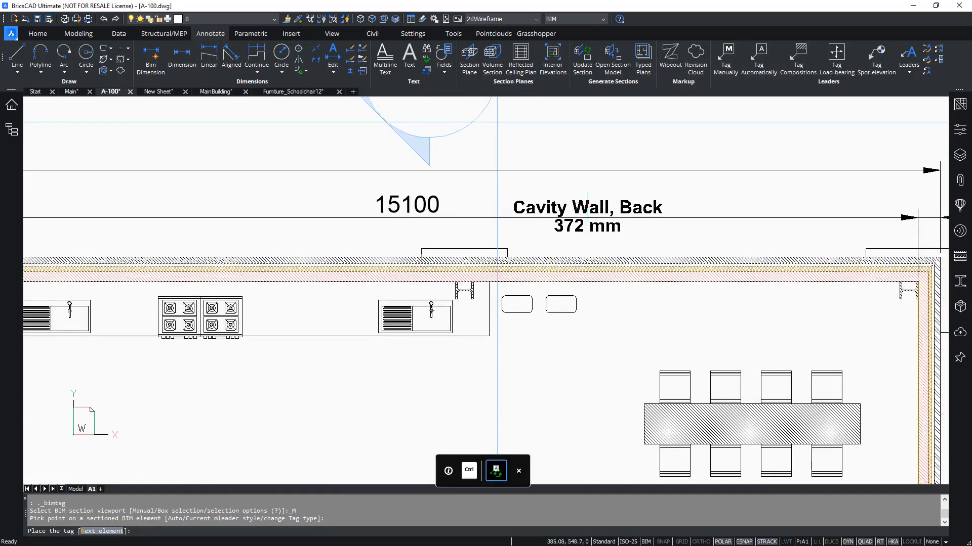
{"action": "left_click", "coordinate": [588, 208]}
{"action": "key", "text": "Escape"}
{"action": "key", "text": "Escape"}
{"action": "scroll", "coordinate": [461, 245], "scroll_direction": "down", "scroll_amount": 2}
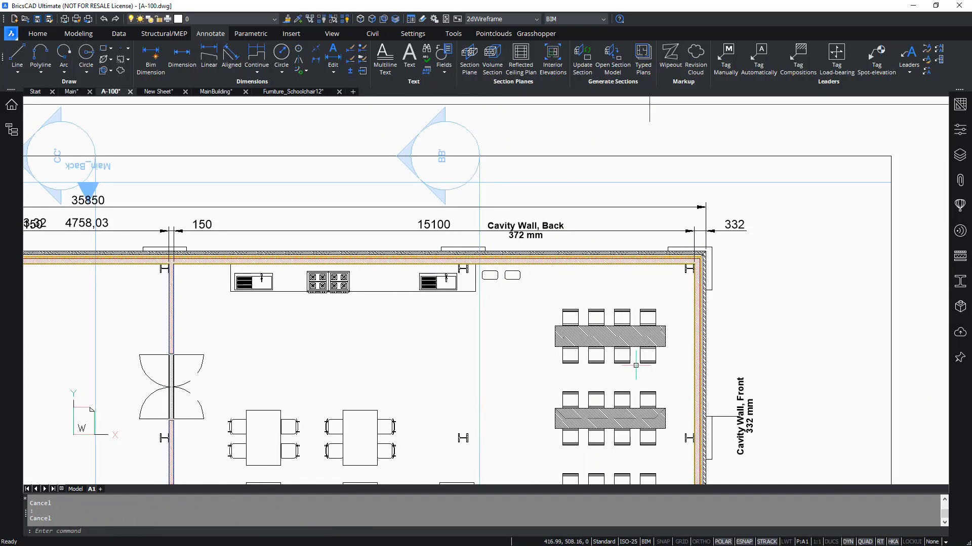
Step: Open the support folder with the SUPPORTFOLDER command and maximize its window
{"action": "scroll", "coordinate": [519, 238], "scroll_direction": "up", "scroll_amount": 3}
{"action": "mouse_move", "coordinate": [511, 237]}
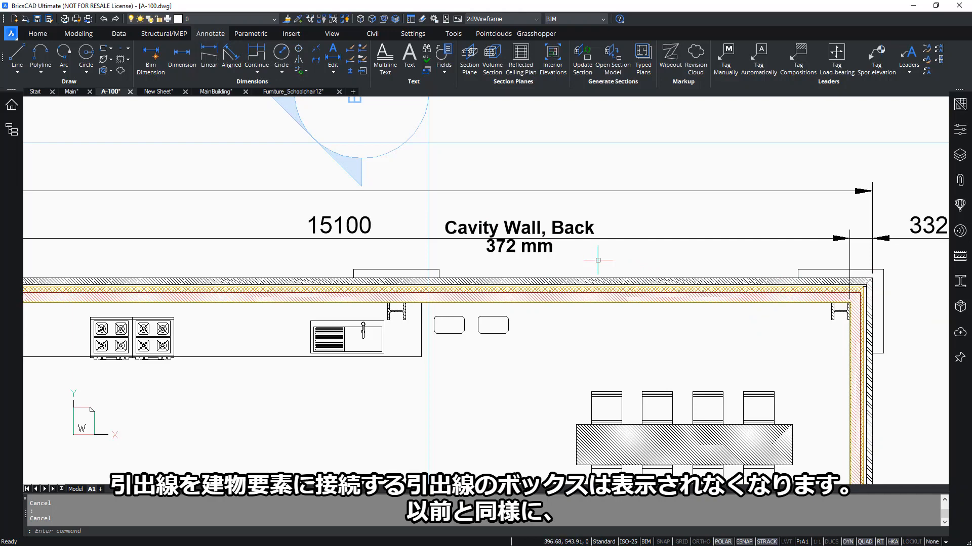
{"action": "type", "text": "SUPPORTFOLDER"}
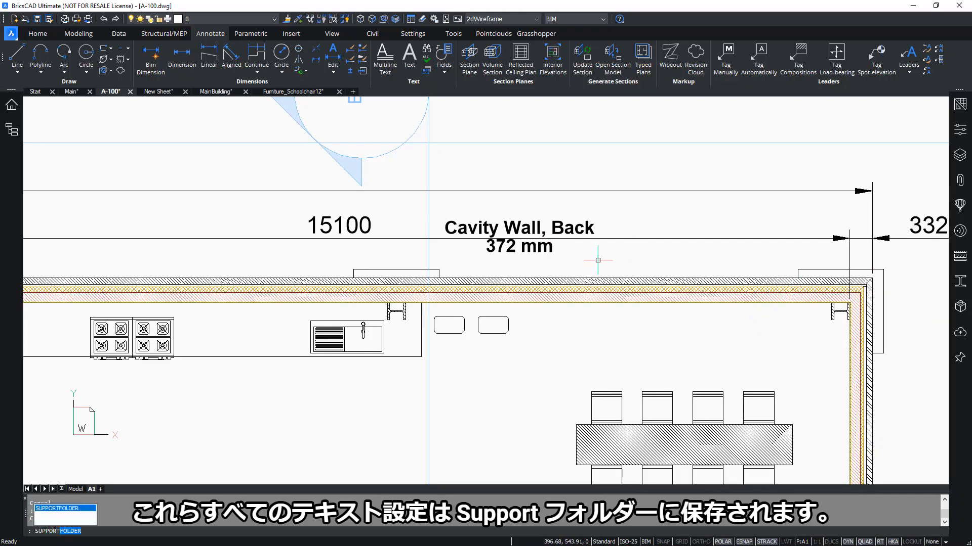
{"action": "key", "text": "Return"}
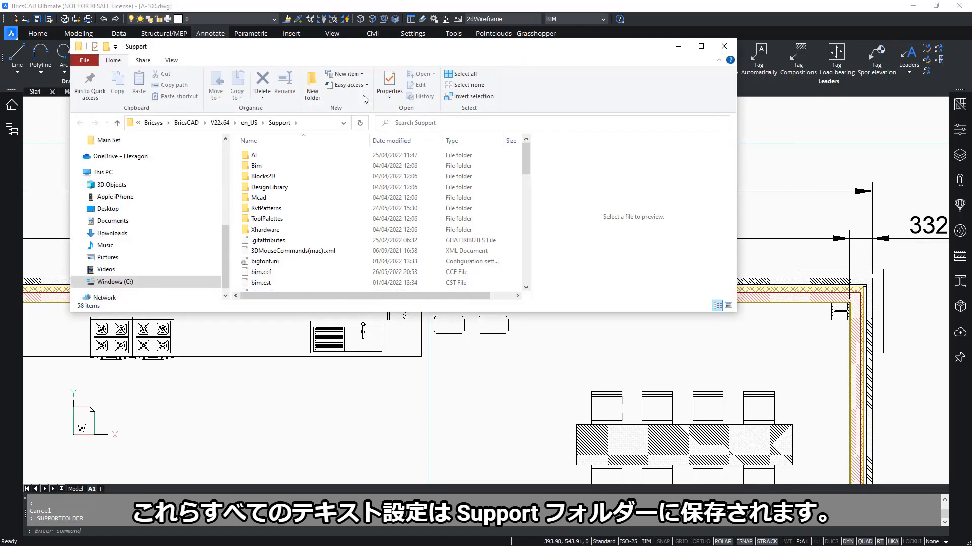
{"action": "double_click", "coordinate": [353, 51]}
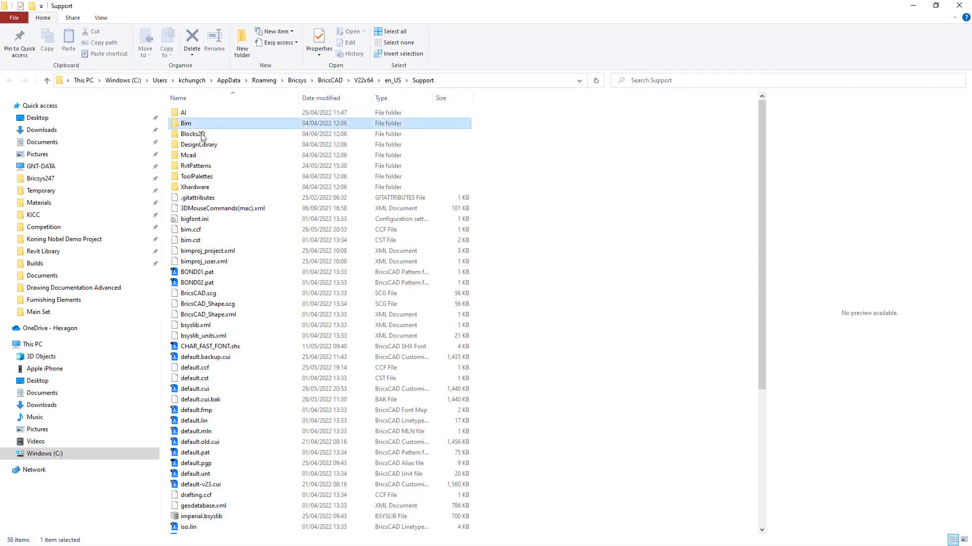
Step: Open _SectionTag.dwg from the Sections subfolder of the Bim folder
{"action": "double_click", "coordinate": [190, 123]}
{"action": "double_click", "coordinate": [191, 166]}
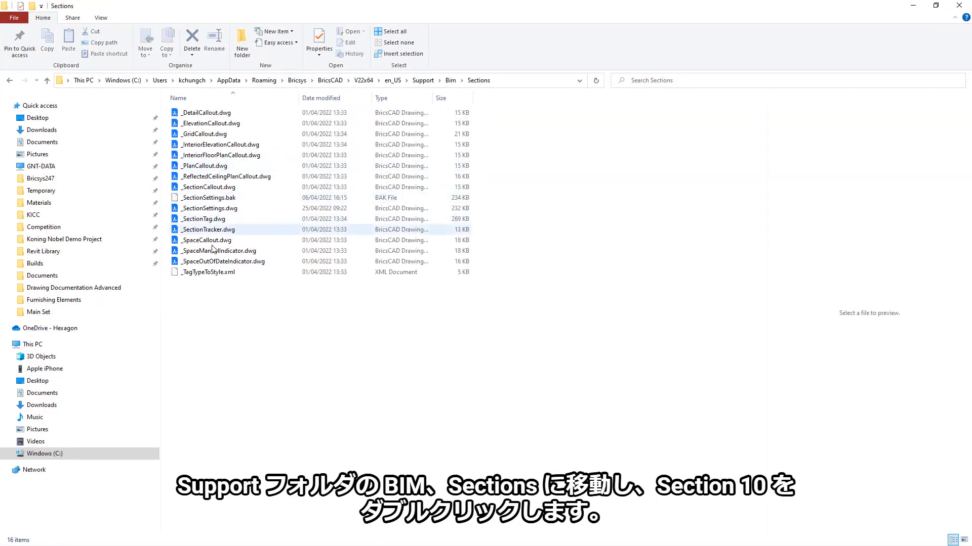
{"action": "left_click", "coordinate": [214, 223]}
{"action": "double_click", "coordinate": [214, 220]}
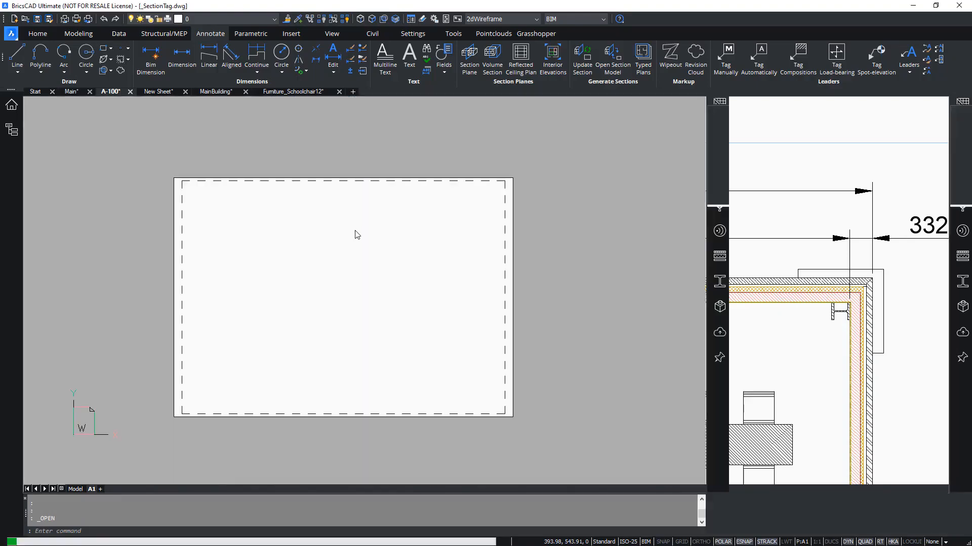
Step: Review the multileader styles and block definitions stored in _SectionTag.dwg in the Drawing Explorer
{"action": "left_click", "coordinate": [410, 19]}
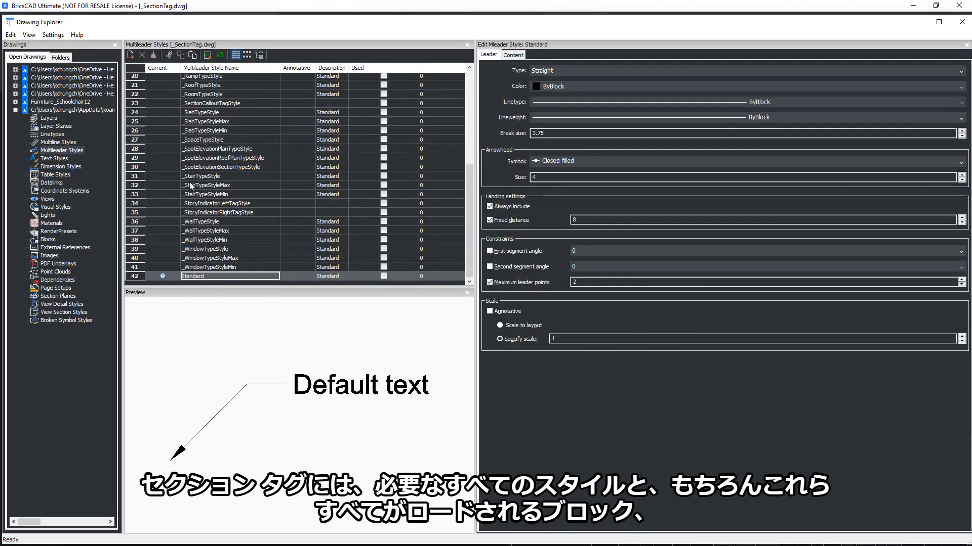
{"action": "scroll", "coordinate": [217, 248], "scroll_direction": "up", "scroll_amount": 4}
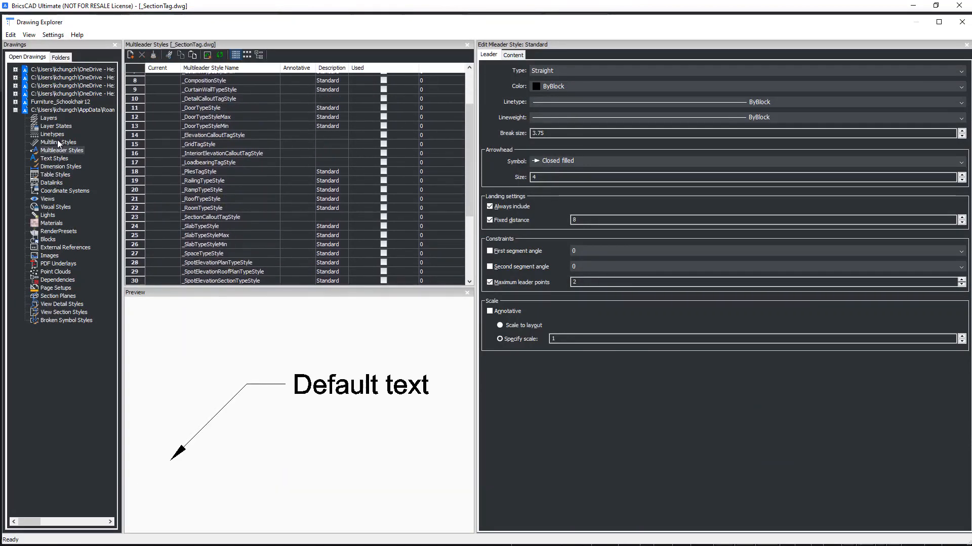
{"action": "left_click", "coordinate": [49, 240]}
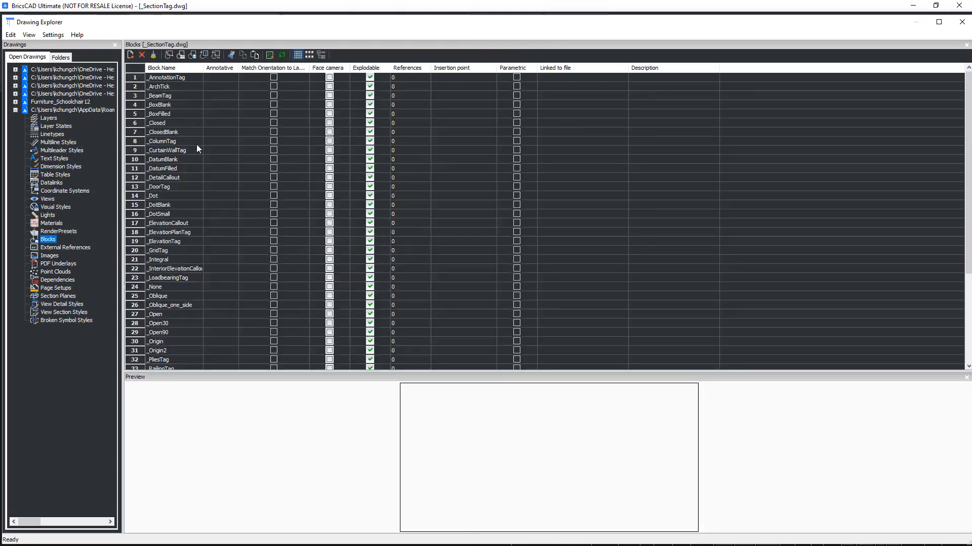
{"action": "scroll", "coordinate": [196, 152], "scroll_direction": "down", "scroll_amount": 5}
{"action": "left_click", "coordinate": [168, 348]}
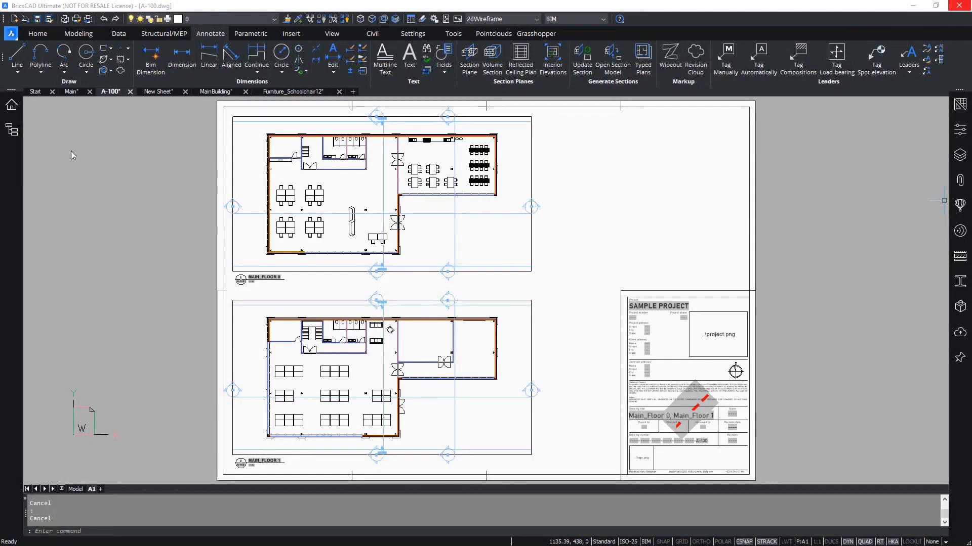
Step: Start BIM Dimension on sheet A-100 and crossing-select the entities across the upper part of the Main_Floor 0 plan
{"action": "left_click", "coordinate": [149, 62]}
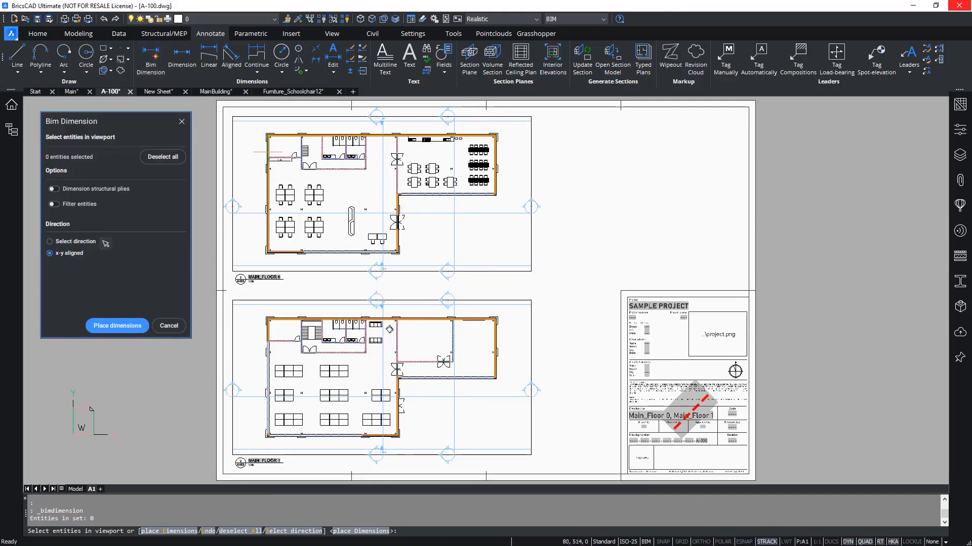
{"action": "scroll", "coordinate": [255, 119], "scroll_direction": "up", "scroll_amount": 5}
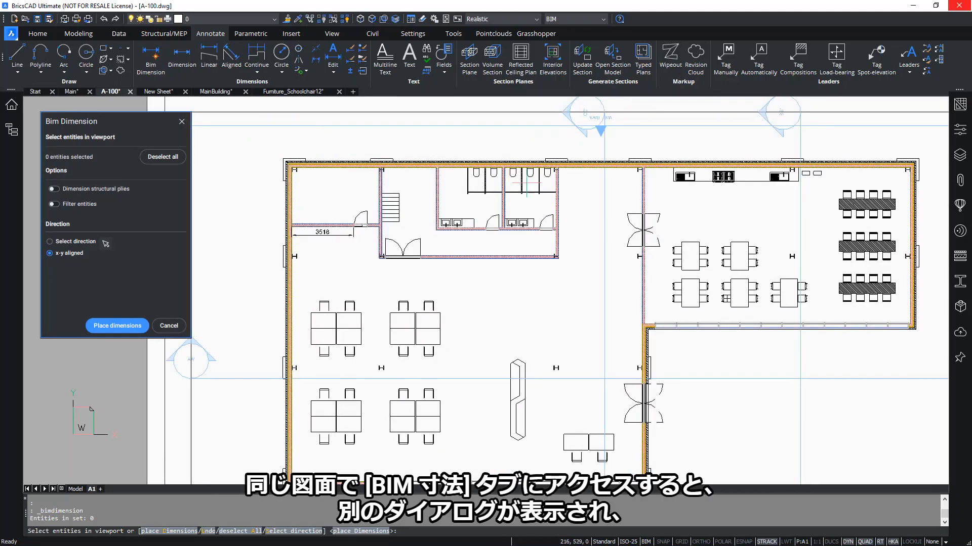
{"action": "middle_click_drag", "start_coordinate": [255, 119], "coordinate": [231, 127]}
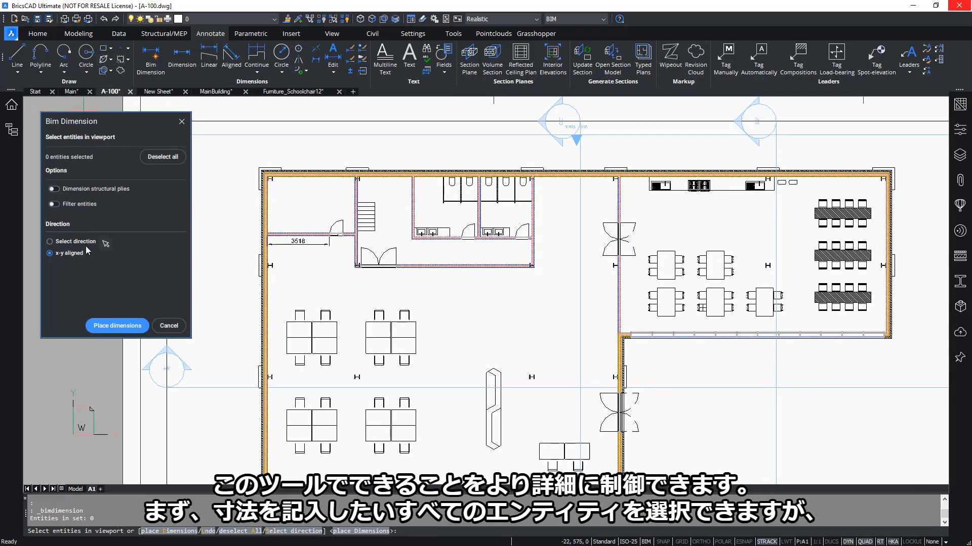
{"action": "left_click", "coordinate": [923, 189]}
{"action": "left_click", "coordinate": [224, 266]}
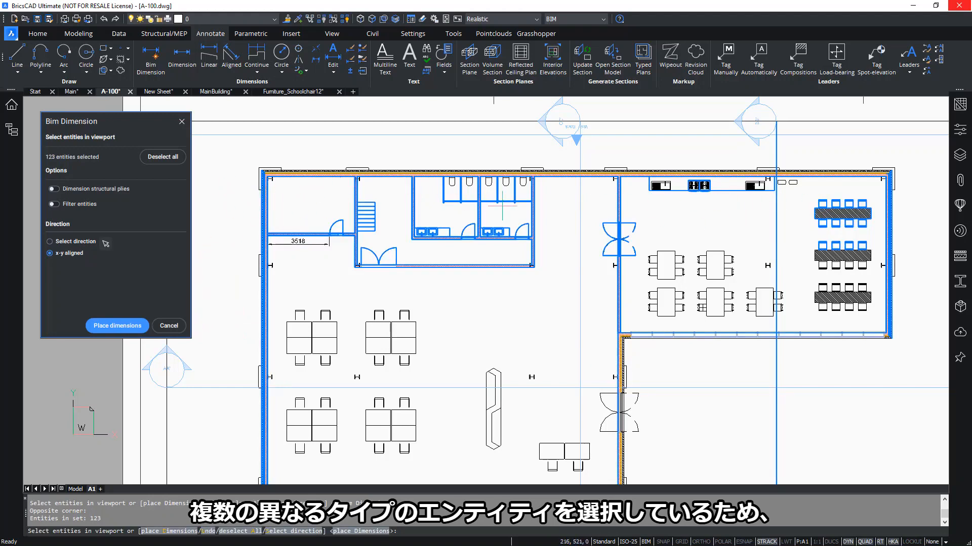
Step: Enable entity filtering for the BIM dimensions and add a filter on the Type (BIM) property
{"action": "left_click", "coordinate": [53, 204]}
{"action": "left_click", "coordinate": [82, 236]}
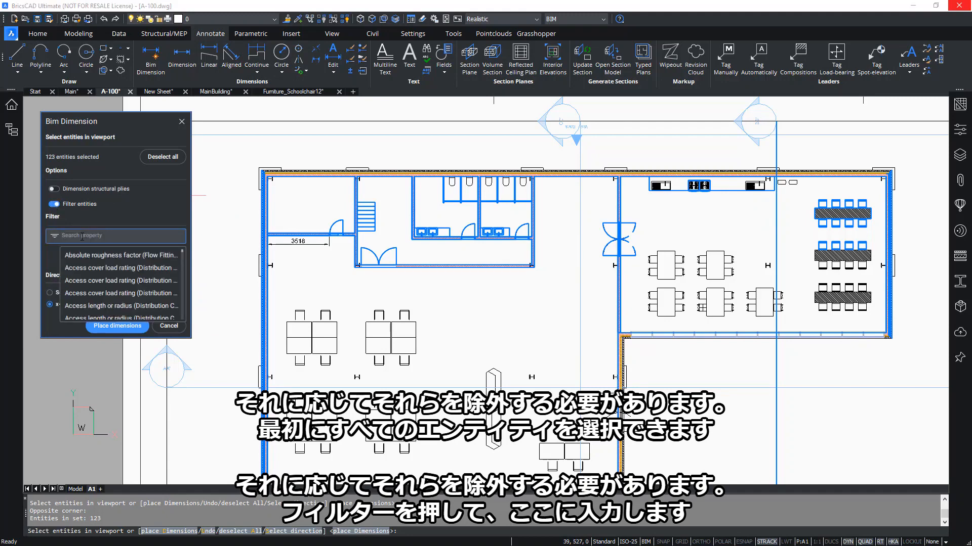
{"action": "type", "text": "Type"}
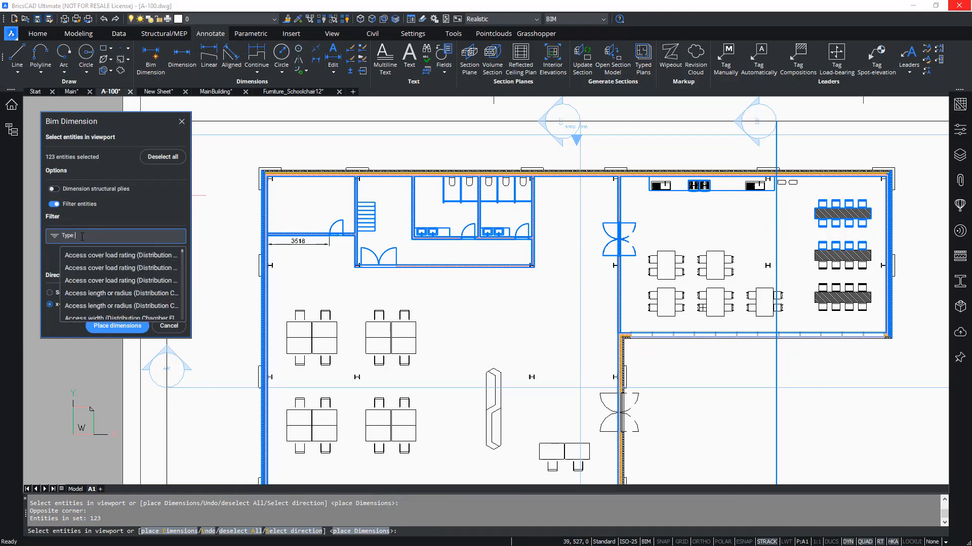
{"action": "type", "text": " (BIM"}
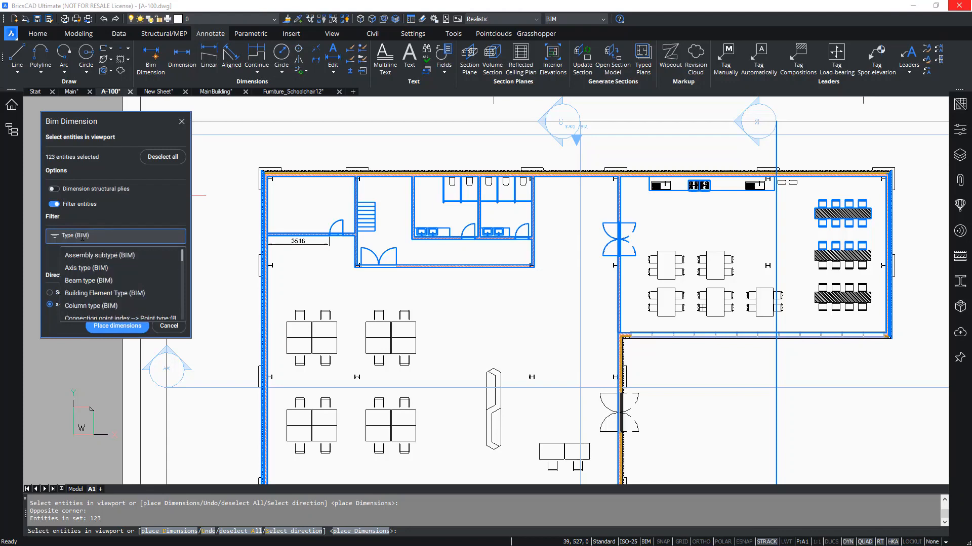
{"action": "left_click_drag", "start_coordinate": [181, 254], "coordinate": [177, 315]}
{"action": "left_click", "coordinate": [116, 276]}
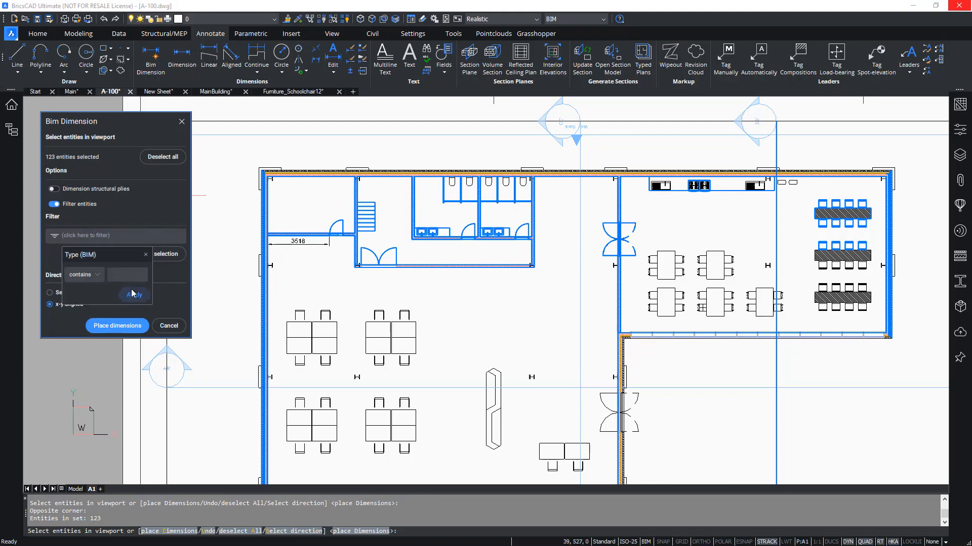
Step: Set the Type (BIM) filter condition to "is Wall" and add it to the filter
{"action": "left_click", "coordinate": [101, 276]}
{"action": "left_click", "coordinate": [81, 232]}
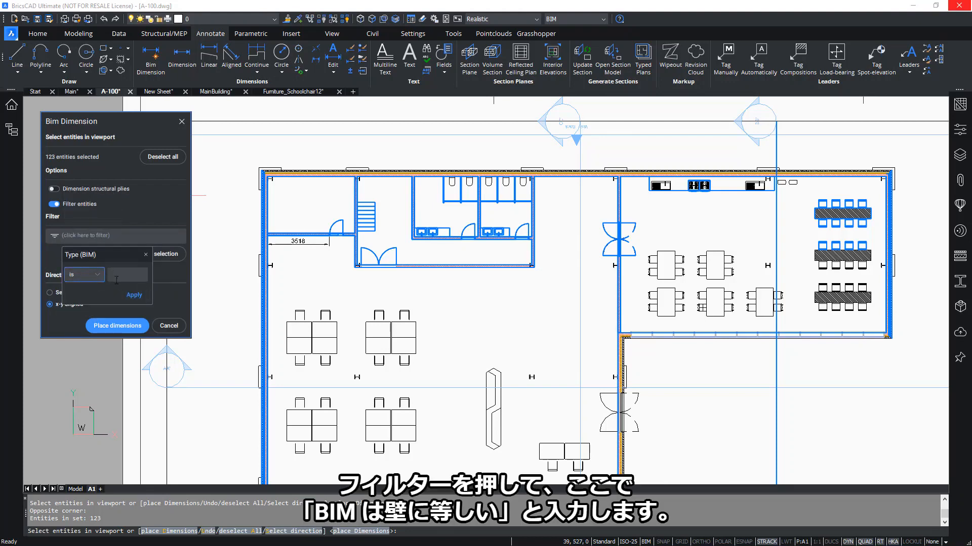
{"action": "left_click", "coordinate": [118, 279]}
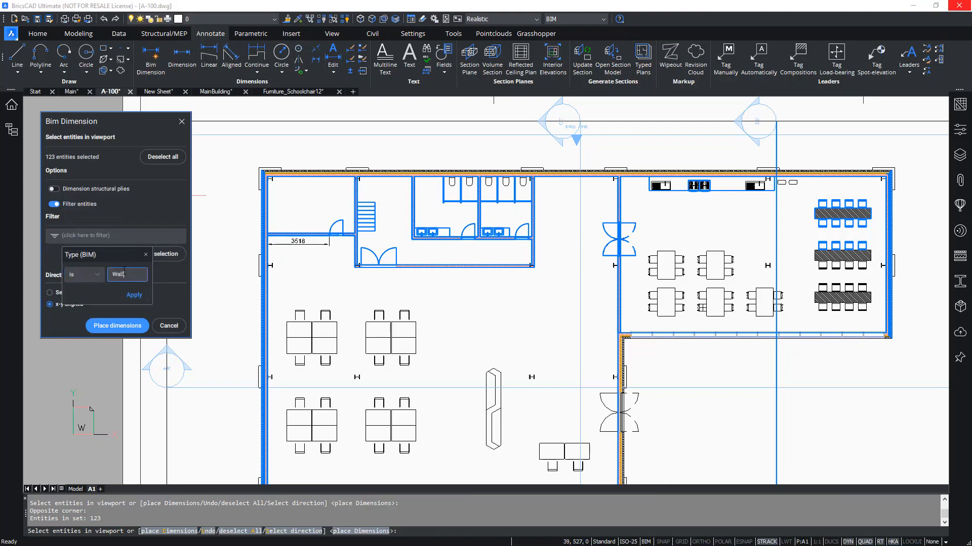
{"action": "left_click", "coordinate": [134, 294]}
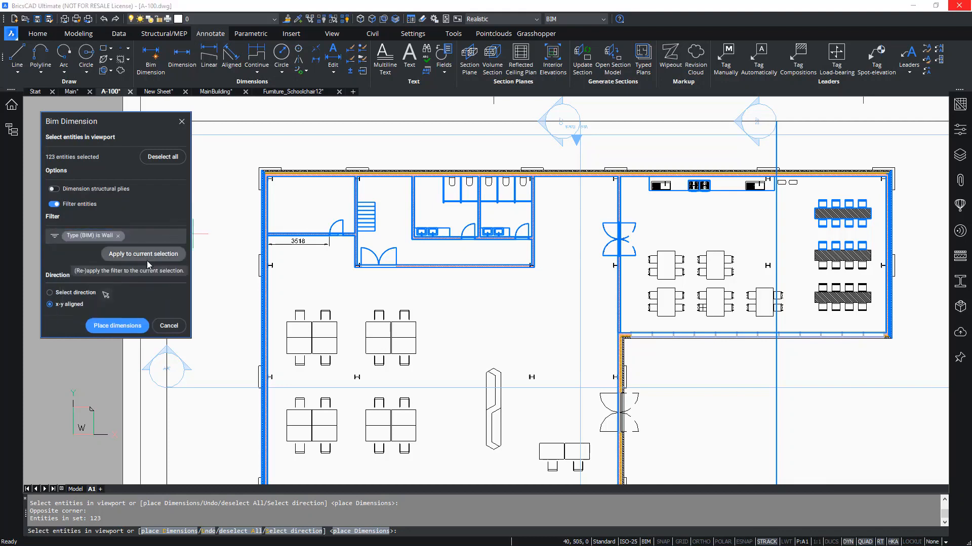
Step: Apply the wall filter to the current selection, start placing its dimensions, and compare the overall, wall-thickness and wall-opening layouts above the plan
{"action": "left_click", "coordinate": [147, 260]}
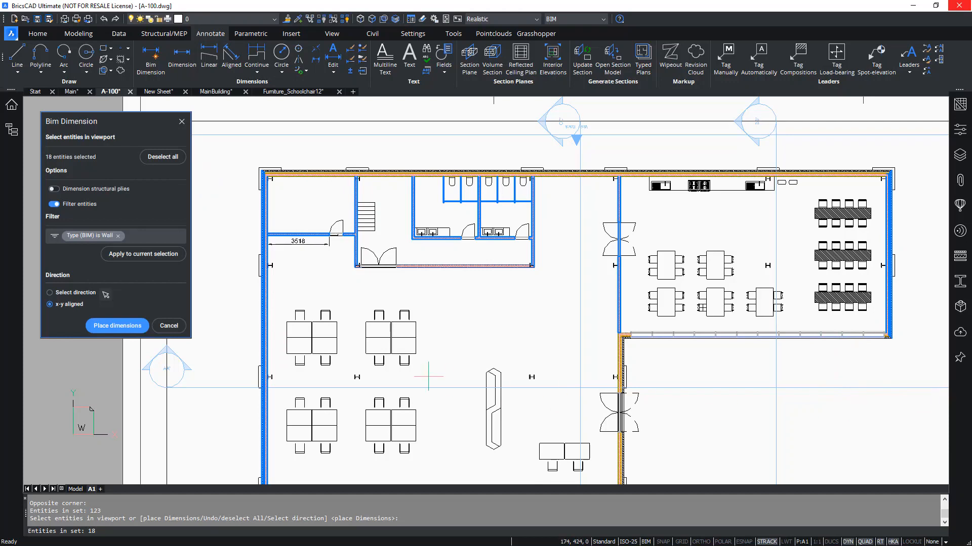
{"action": "left_click", "coordinate": [116, 326]}
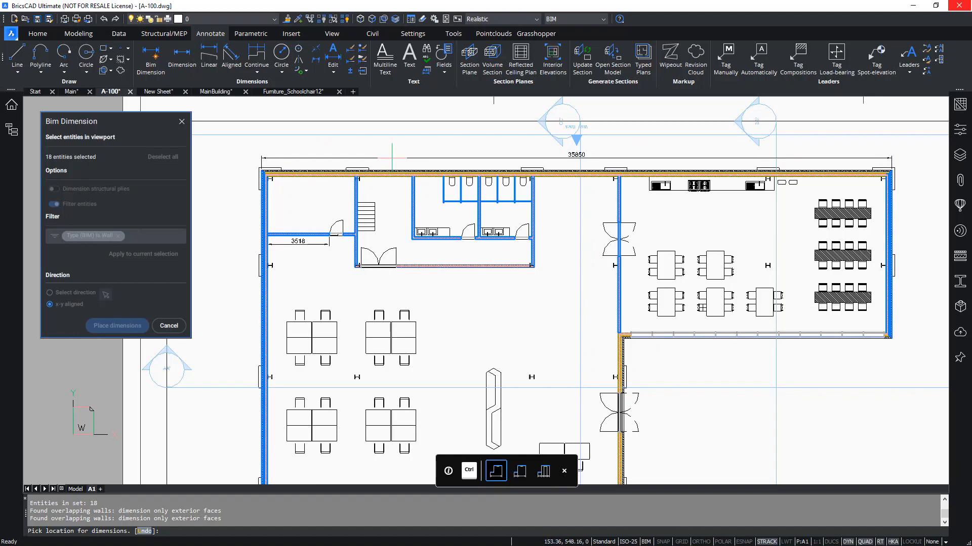
{"action": "key", "text": "ctrl"}
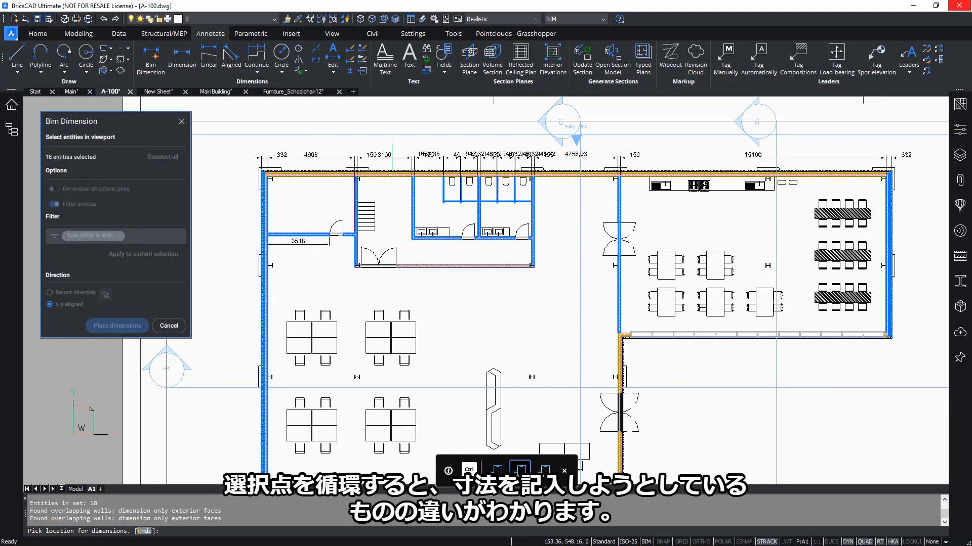
{"action": "key", "text": "ctrl"}
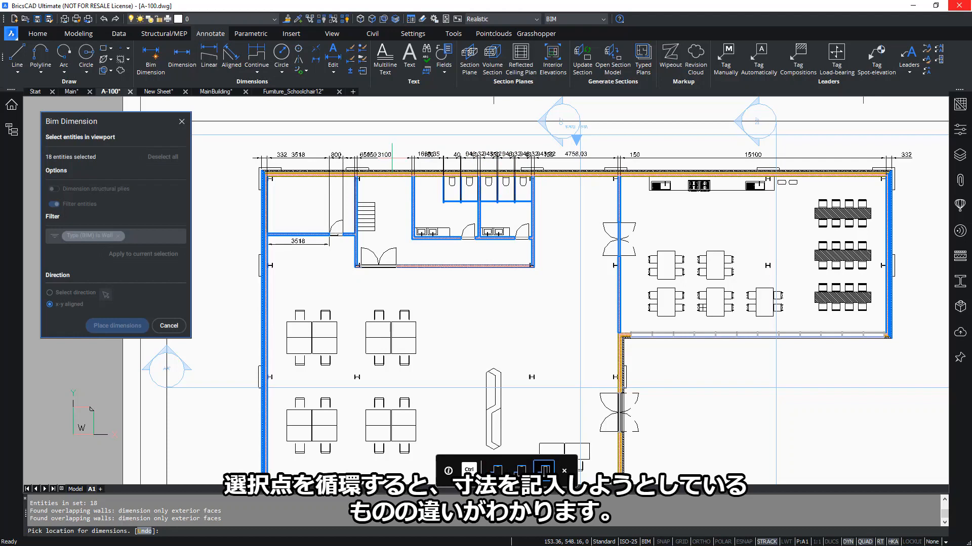
{"action": "key", "text": "ctrl"}
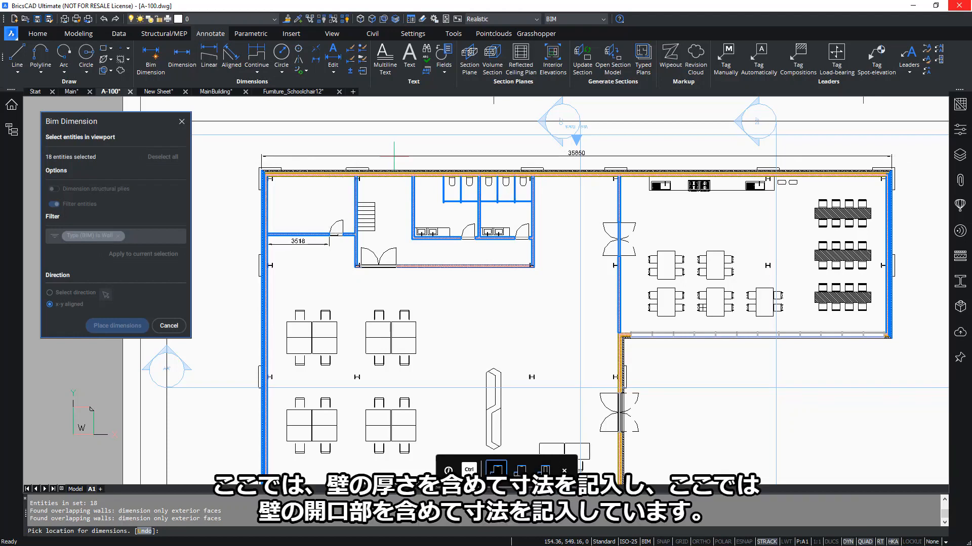
{"action": "key", "text": "ctrl"}
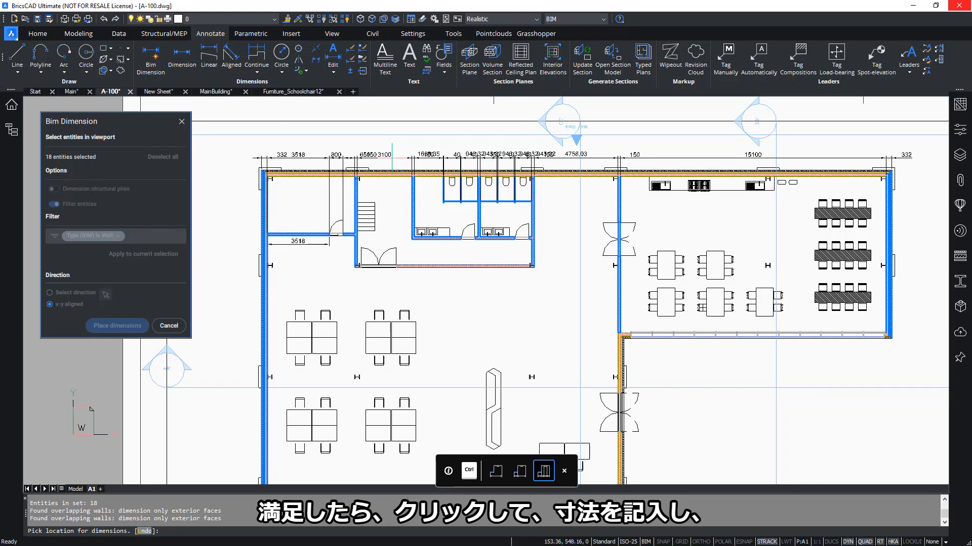
Step: Place a row of dimensions including the wall thicknesses above the upper wall of Main_Floor 0 and end the placement
{"action": "key", "text": "ctrl"}
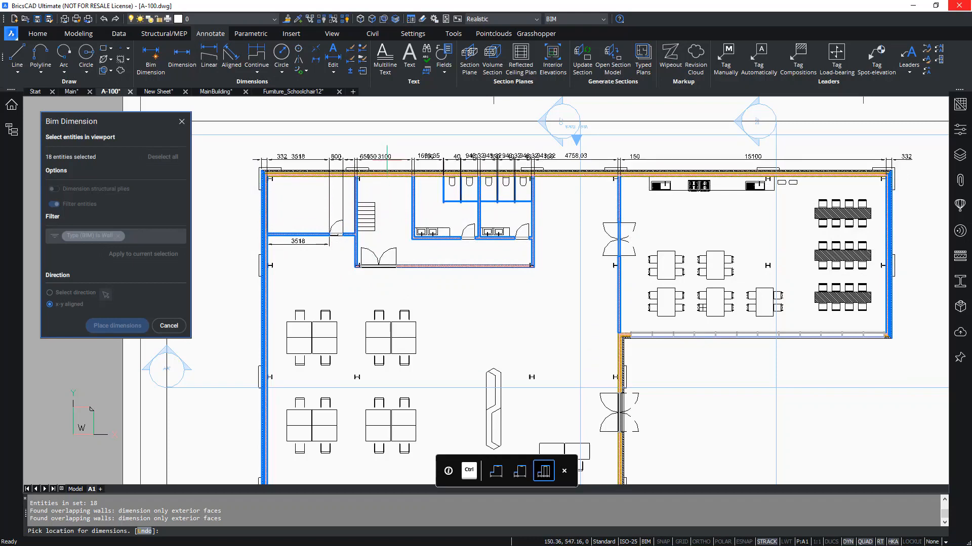
{"action": "key", "text": "ctrl"}
{"action": "key", "text": "ctrl"}
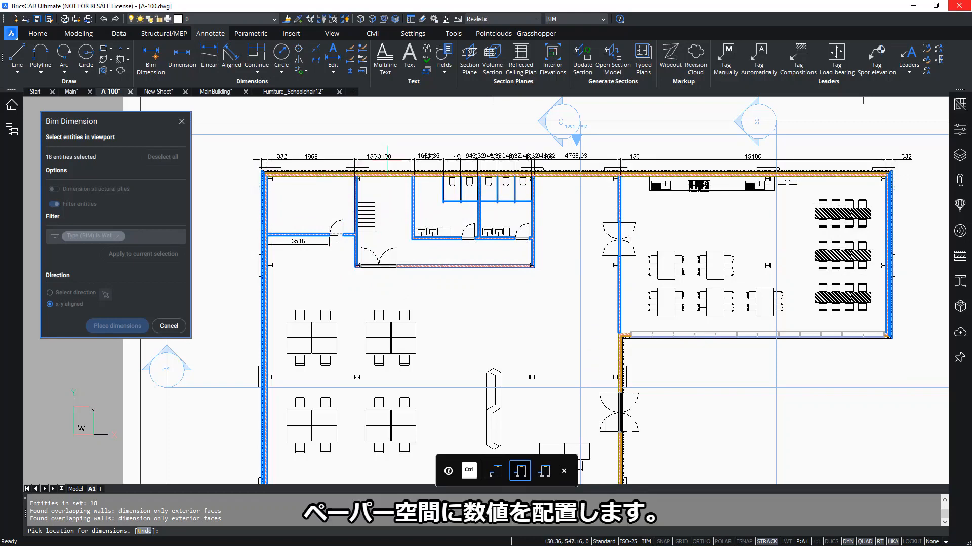
{"action": "key", "text": "ctrl"}
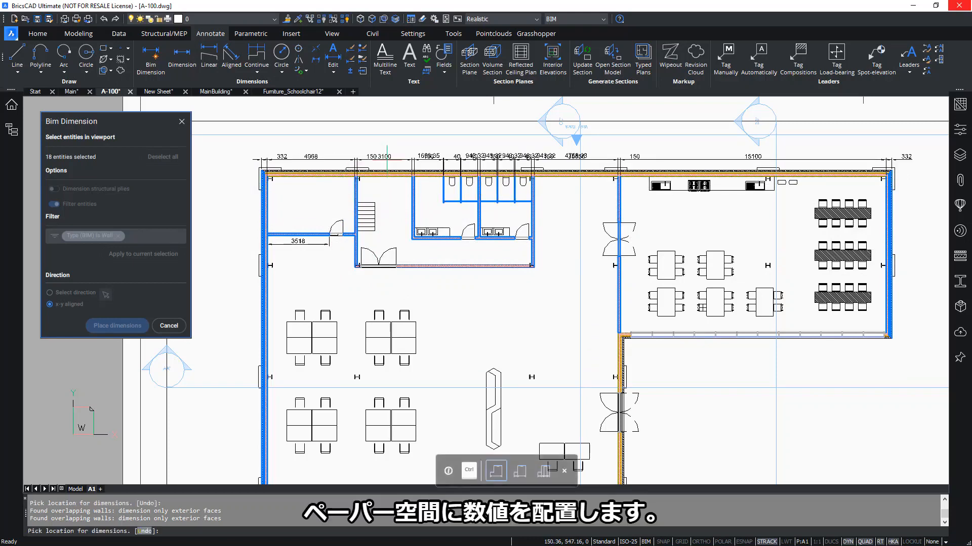
{"action": "key", "text": "ctrl"}
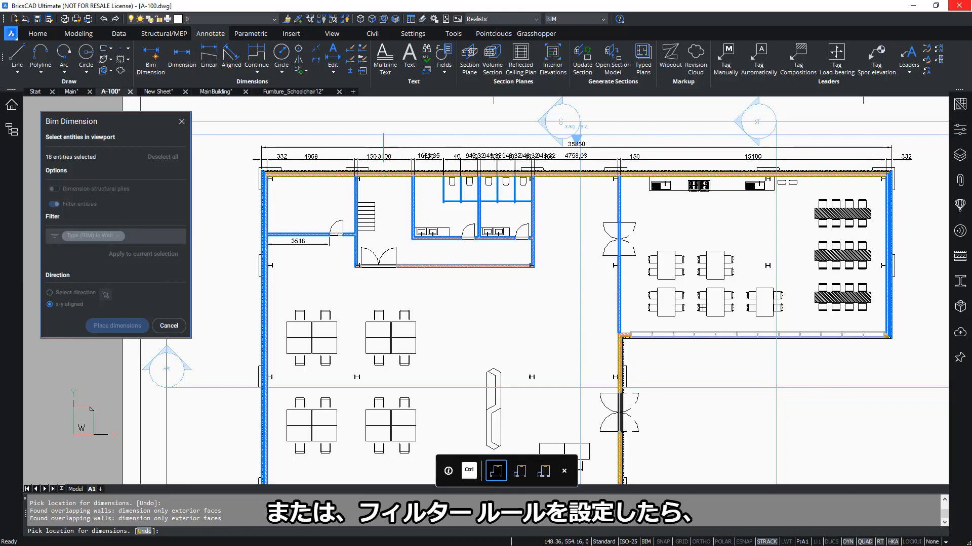
{"action": "key", "text": "Escape"}
Step: Crossing-select the walls at the lower end of Main_Floor 0, enable Dimension structural plies, and reapply the wall filter
{"action": "middle_click_drag", "start_coordinate": [489, 329], "coordinate": [493, 248]}
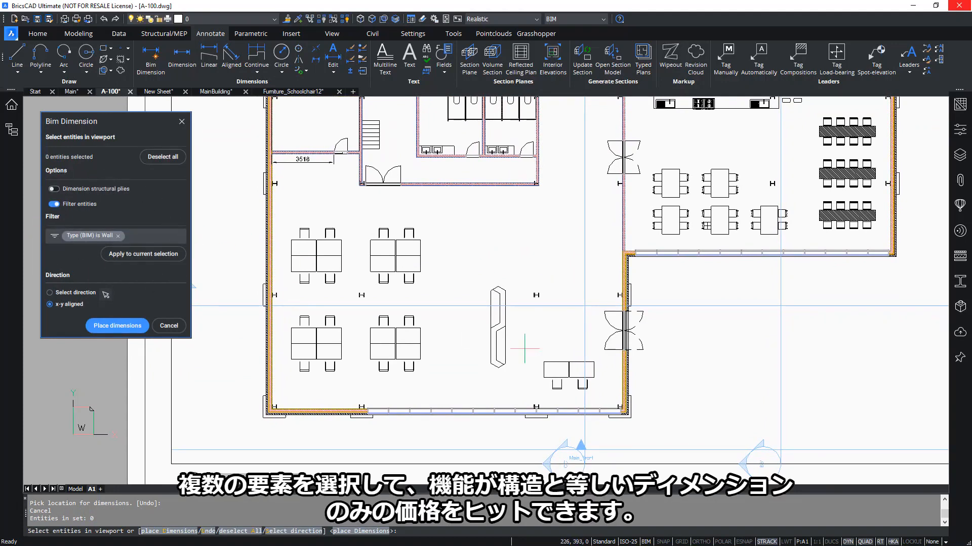
{"action": "left_click", "coordinate": [707, 356]}
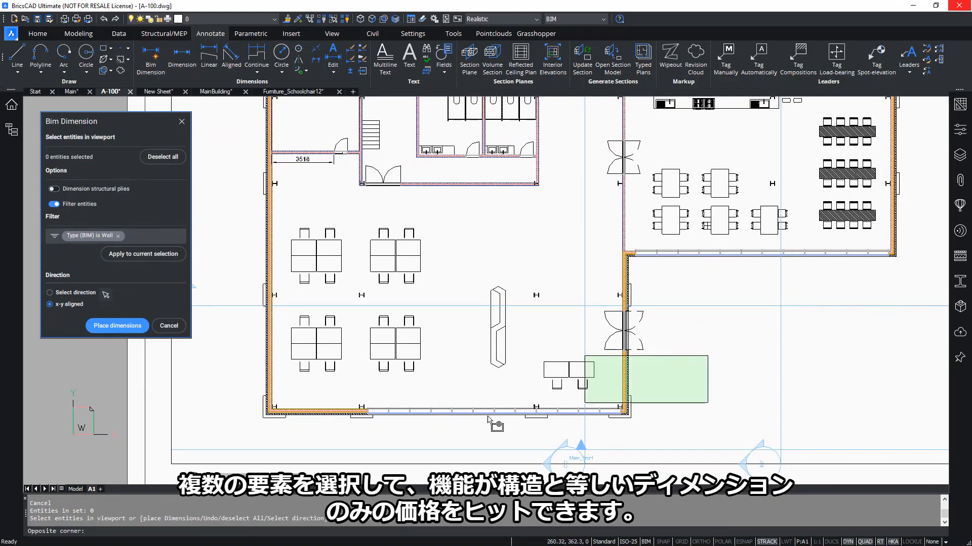
{"action": "left_click", "coordinate": [227, 428]}
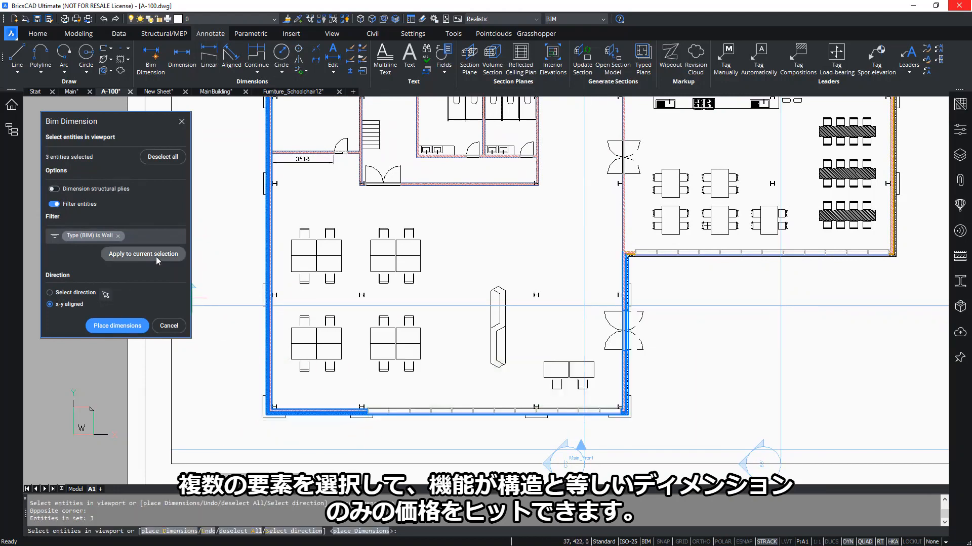
{"action": "left_click", "coordinate": [54, 190]}
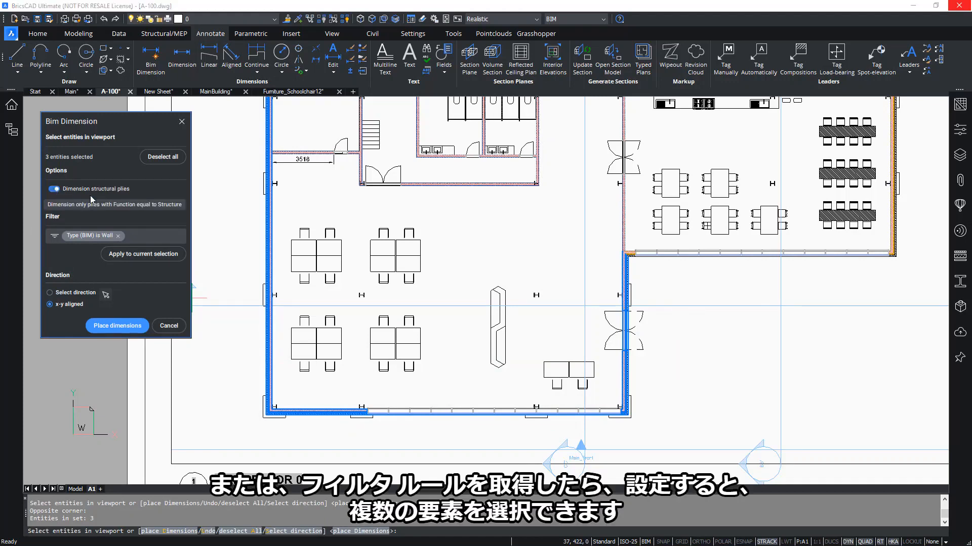
{"action": "left_click", "coordinate": [151, 256]}
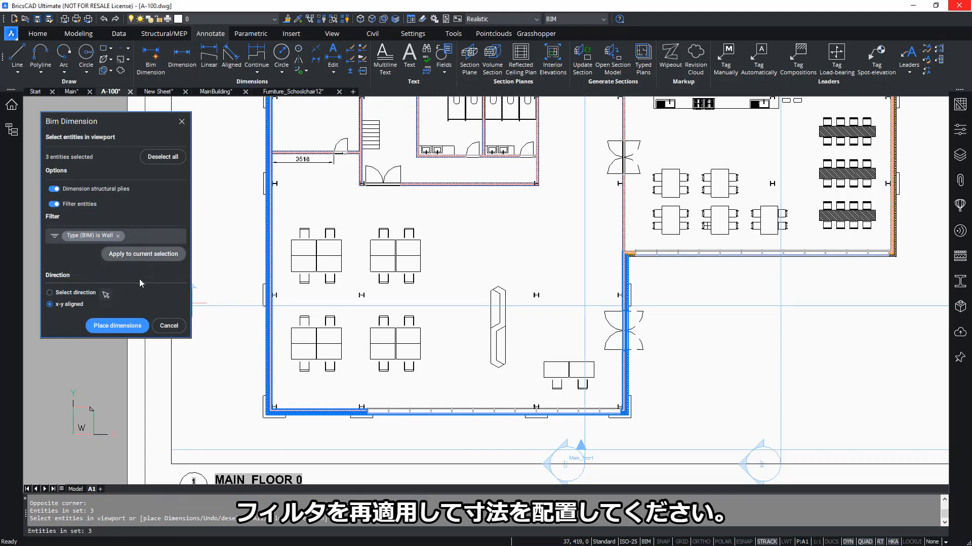
Step: Preview the wall-thickness dimensions along the plan's lower wall and examine how they align with the structural ply of the outer wall
{"action": "left_click", "coordinate": [117, 325]}
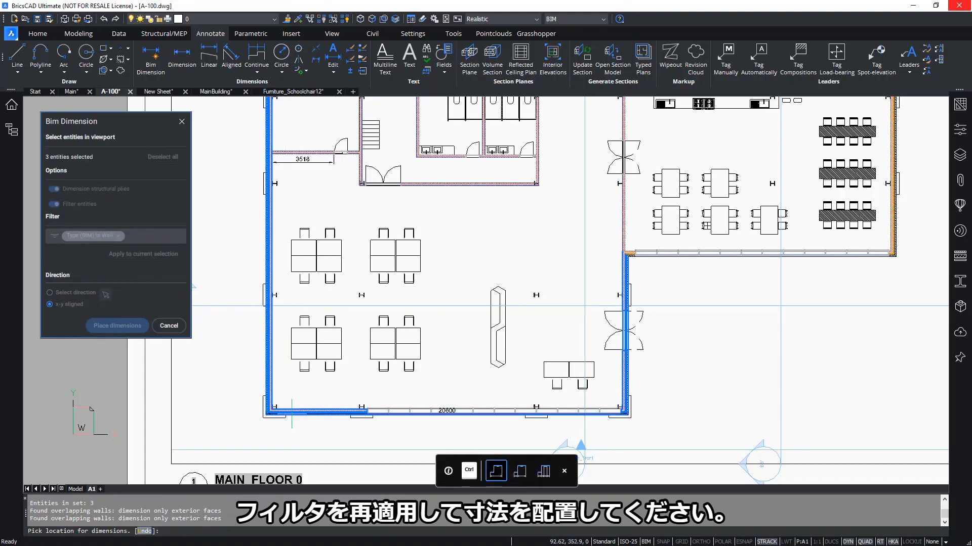
{"action": "key", "text": "ctrl"}
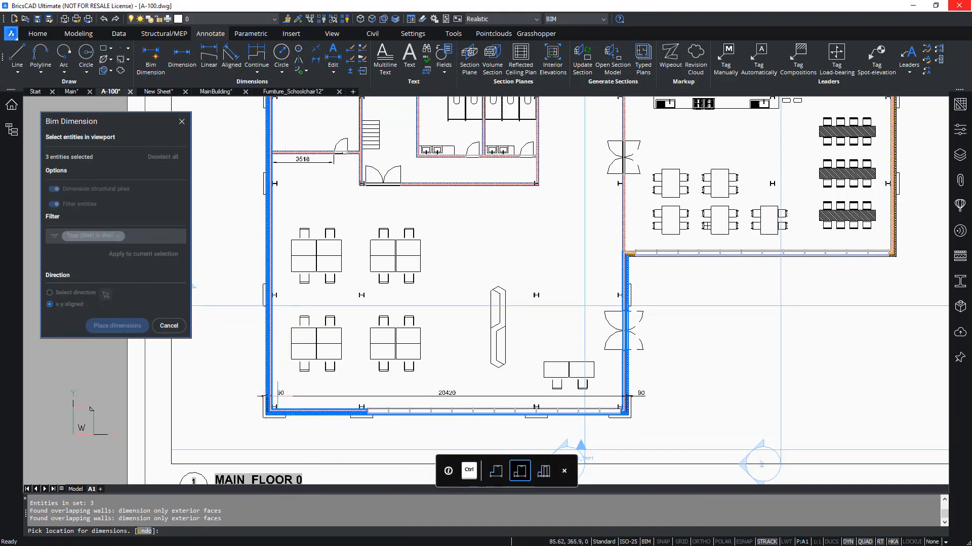
{"action": "scroll", "coordinate": [283, 397], "scroll_direction": "up", "scroll_amount": 8}
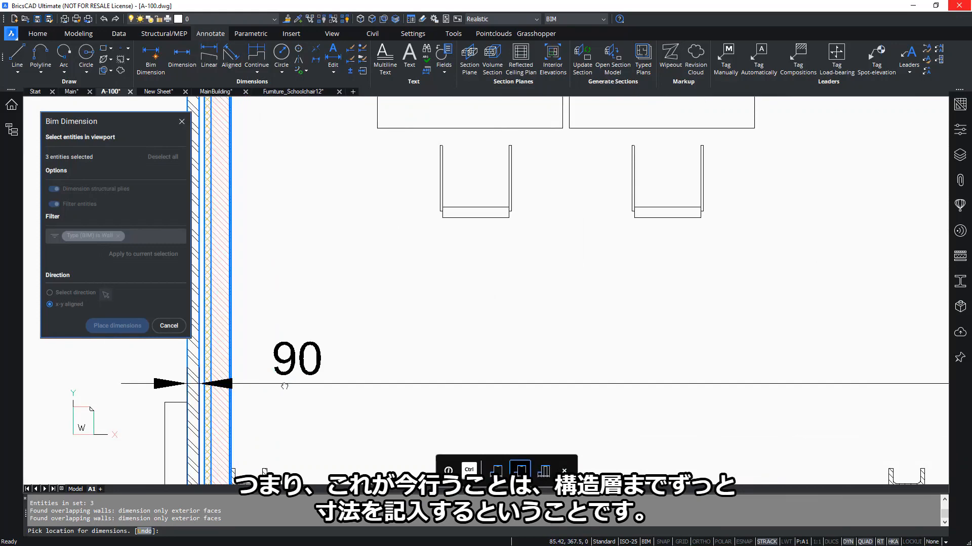
{"action": "scroll", "coordinate": [284, 386], "scroll_direction": "up", "scroll_amount": 5}
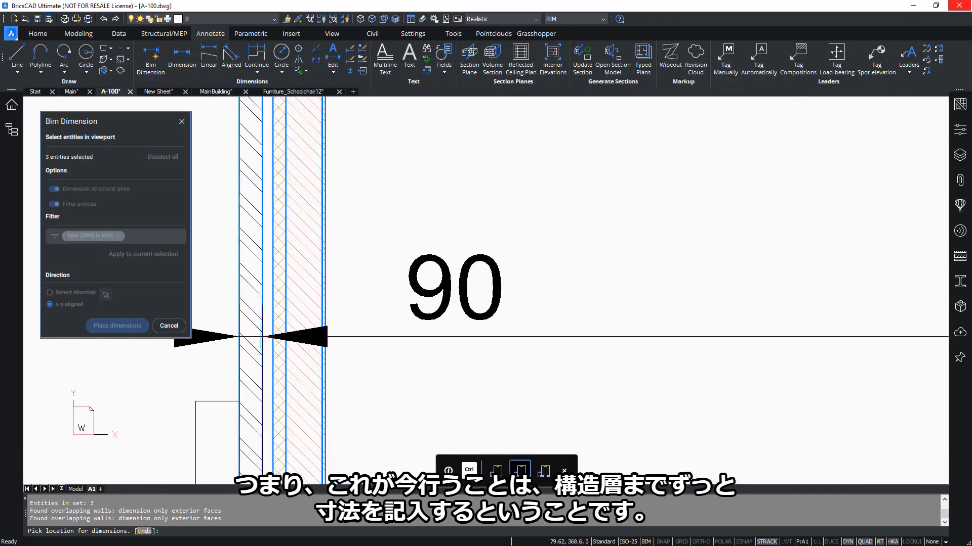
{"action": "scroll", "coordinate": [258, 353], "scroll_direction": "down", "scroll_amount": 10}
Step: Place a structural-ply dimension row including the wall openings, plus an overall dimension, along the plan's lower wall
{"action": "key", "text": "ctrl"}
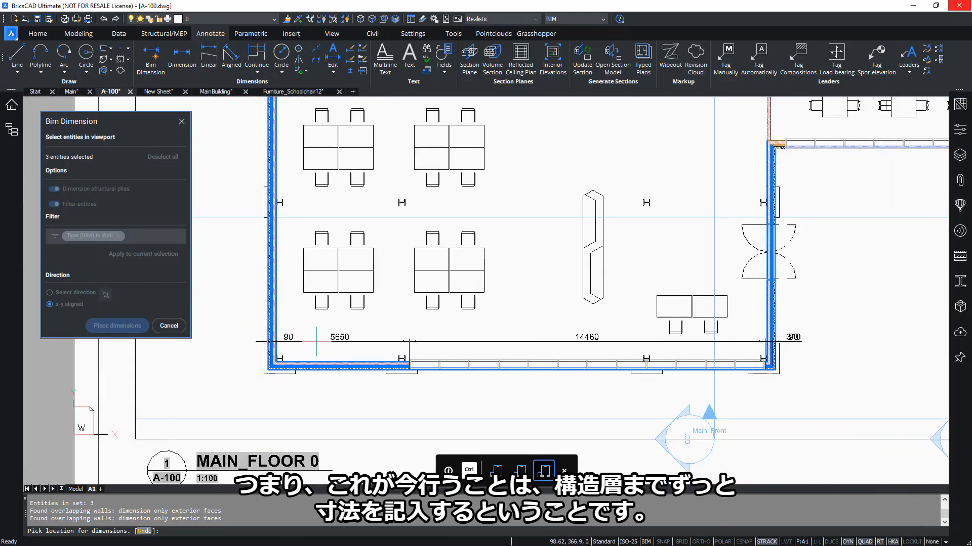
{"action": "key", "text": "ctrl"}
{"action": "key", "text": "ctrl"}
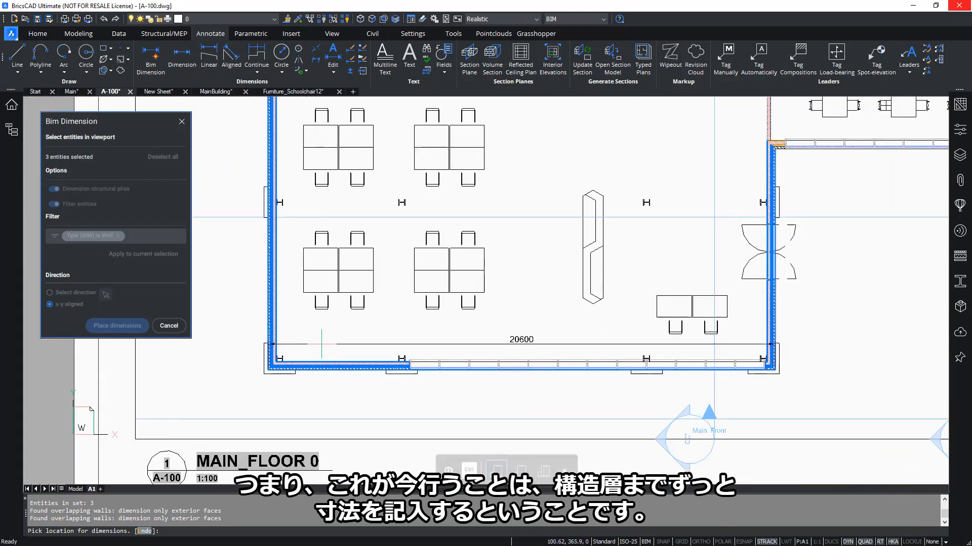
{"action": "key", "text": "ctrl"}
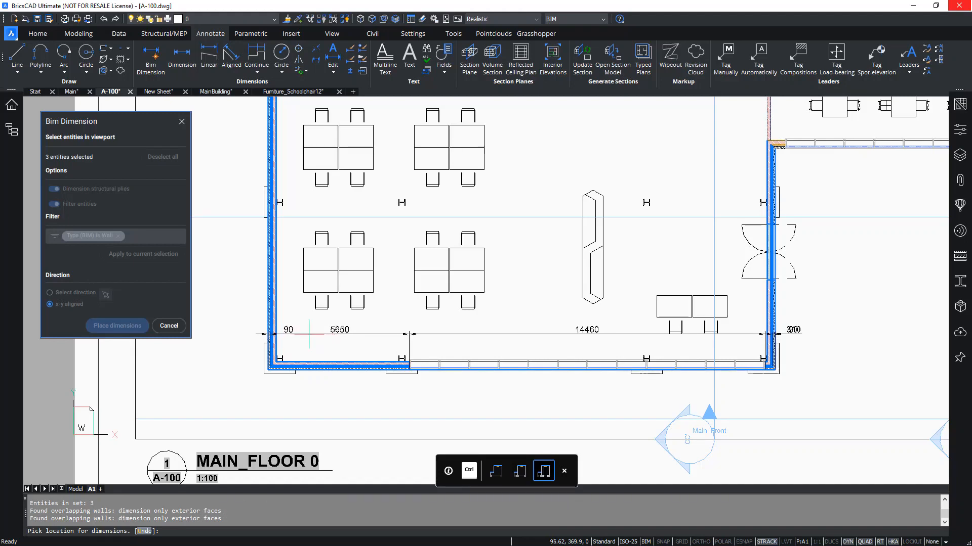
{"action": "key", "text": "ctrl"}
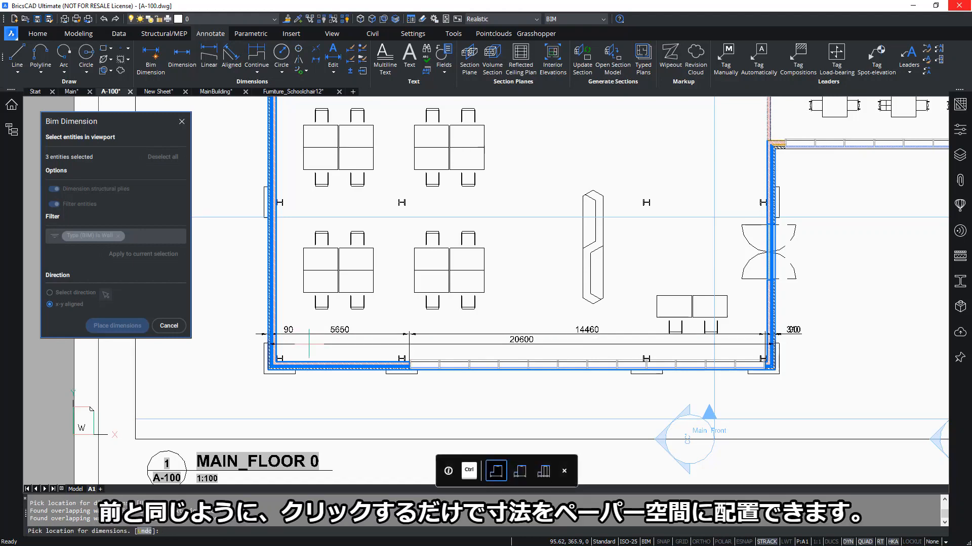
{"action": "left_click", "coordinate": [314, 395]}
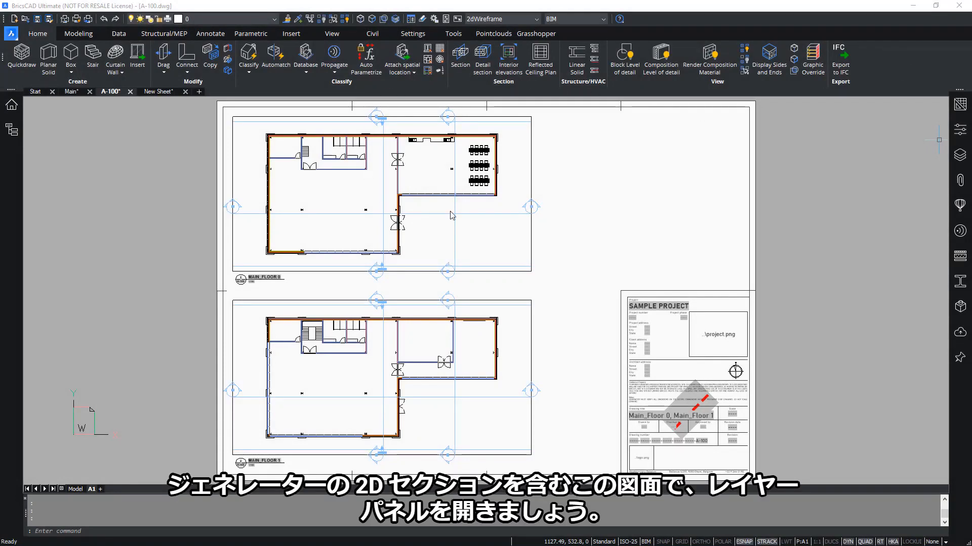
Step: Filter the layers of sheet A-100 by "brx" and turn on the hidden BRX_2D_Symbols layers, including Background_BRX_2D_Symbols
{"action": "left_click", "coordinate": [960, 155]}
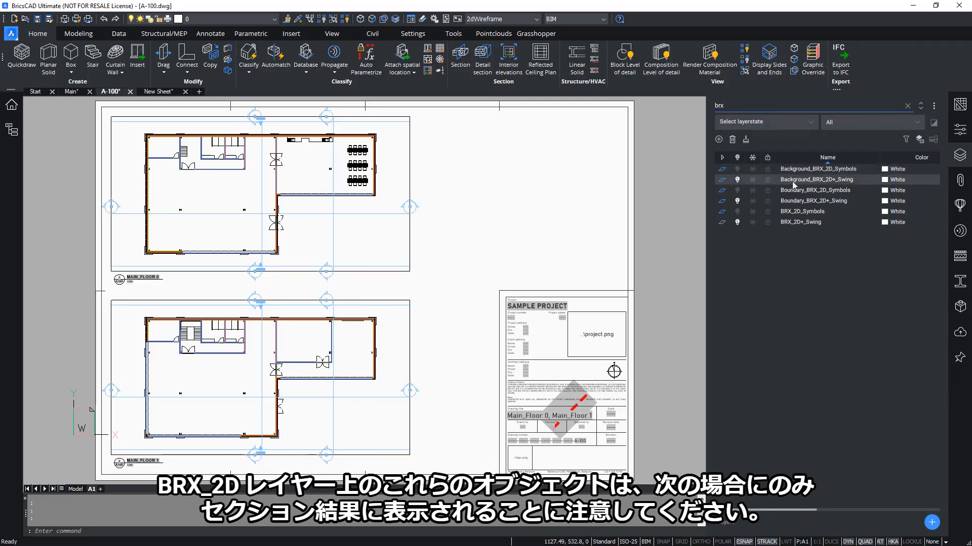
{"action": "scroll", "coordinate": [284, 132], "scroll_direction": "up", "scroll_amount": 5}
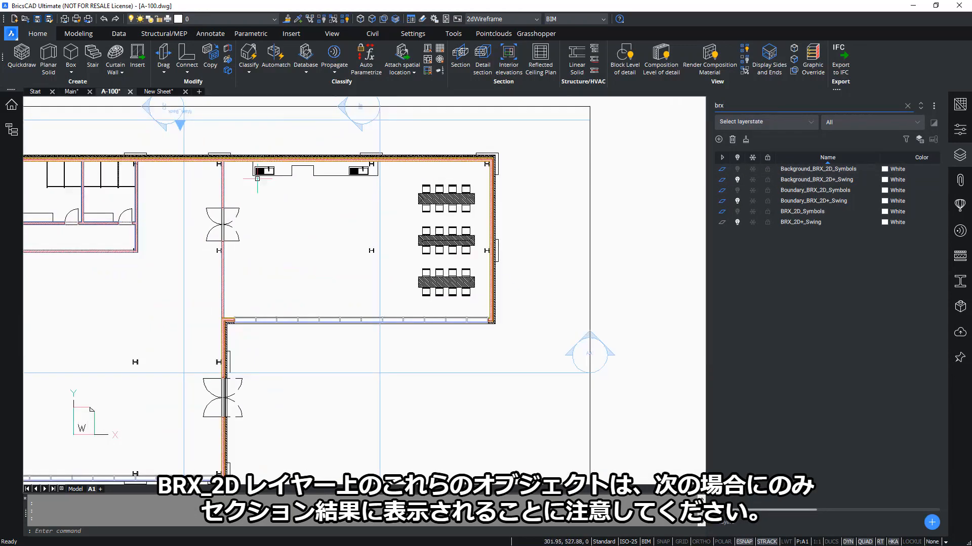
{"action": "left_click", "coordinate": [737, 169]}
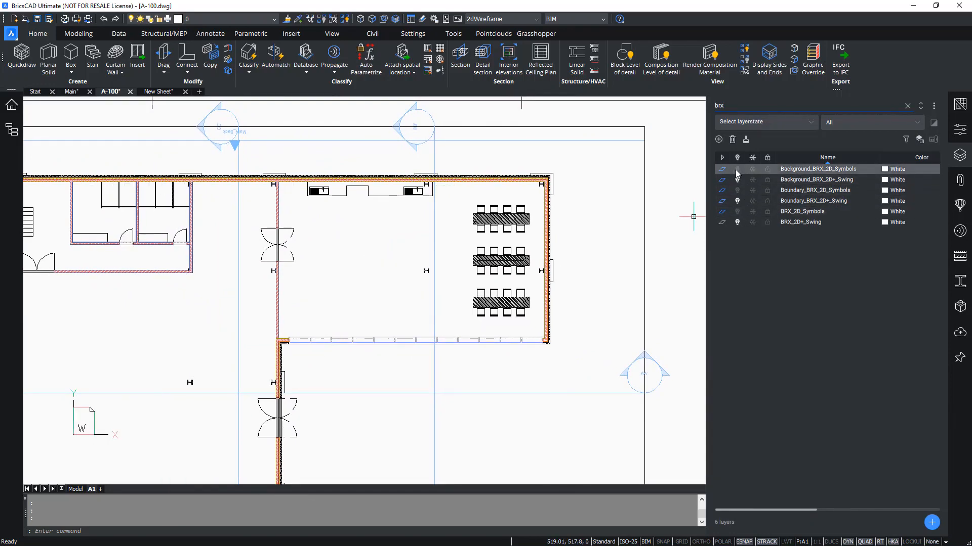
{"action": "left_click", "coordinate": [737, 169]}
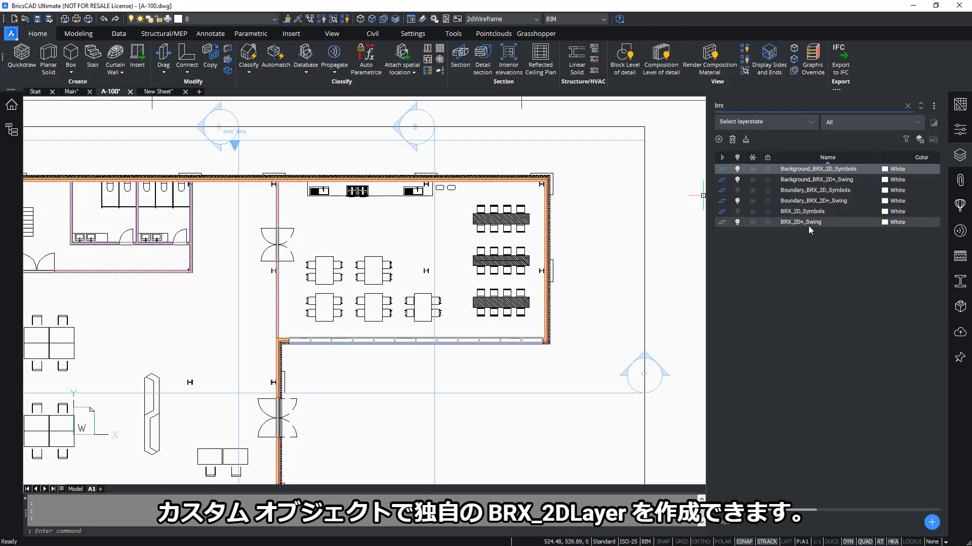
{"action": "middle_click", "coordinate": [576, 208]}
{"action": "middle_click", "coordinate": [576, 209]}
Step: Open the drawing MainBuilding.dwg from the Main Set folder
{"action": "left_click", "coordinate": [35, 92]}
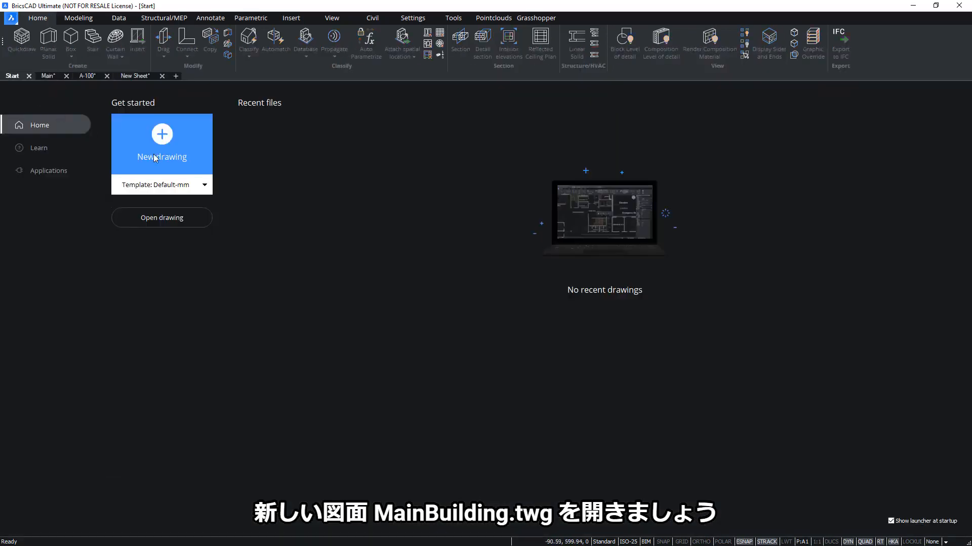
{"action": "left_click", "coordinate": [205, 220]}
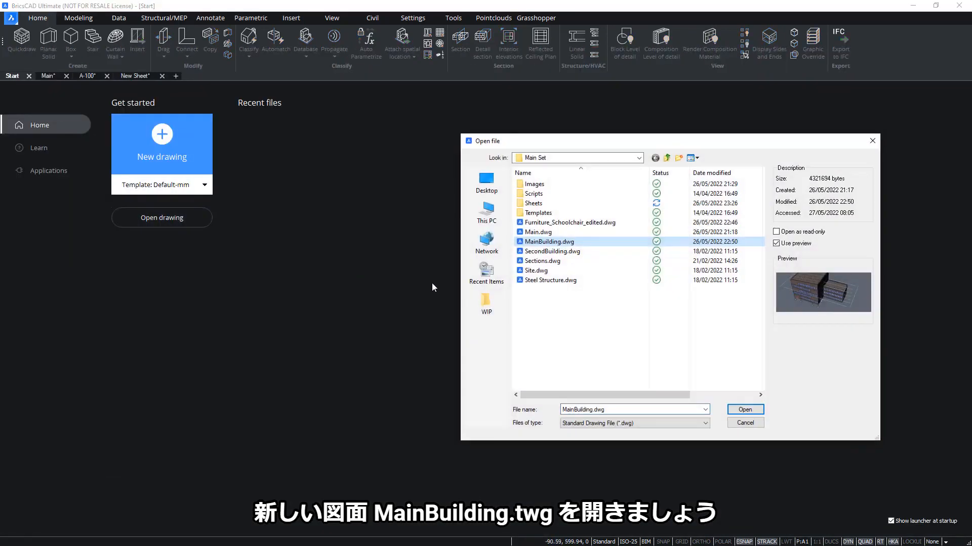
{"action": "left_click", "coordinate": [546, 242]}
{"action": "left_click", "coordinate": [741, 413]}
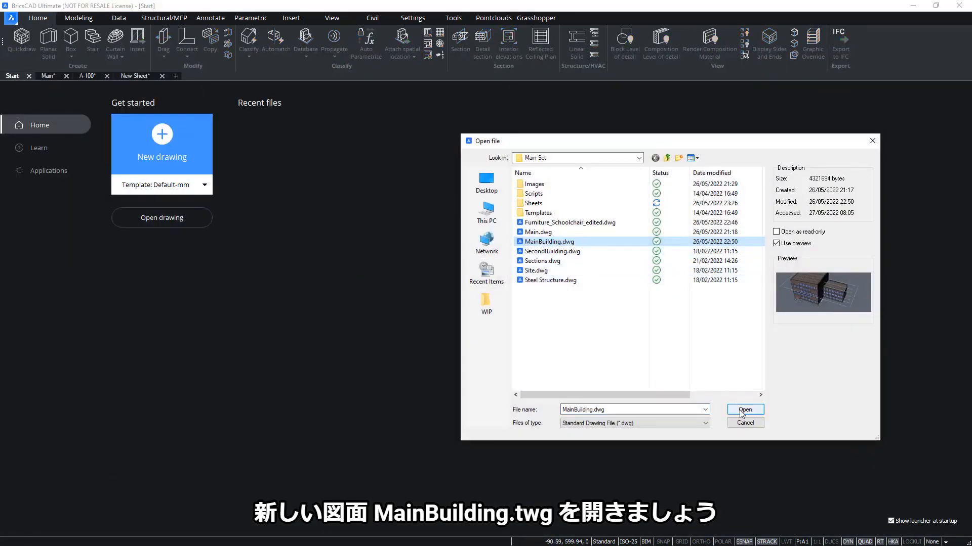
{"action": "left_click", "coordinate": [740, 413]}
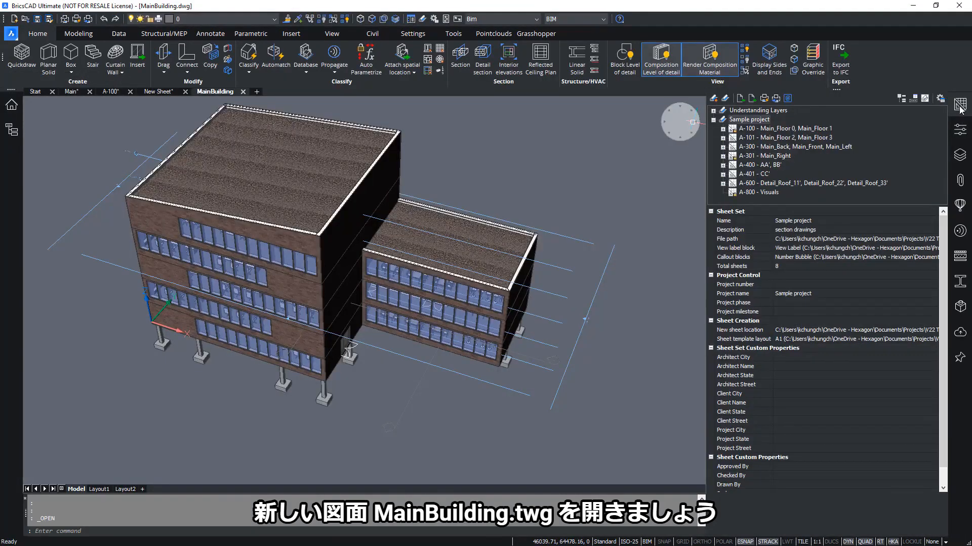
{"action": "key", "text": "Escape"}
{"action": "key", "text": "Escape"}
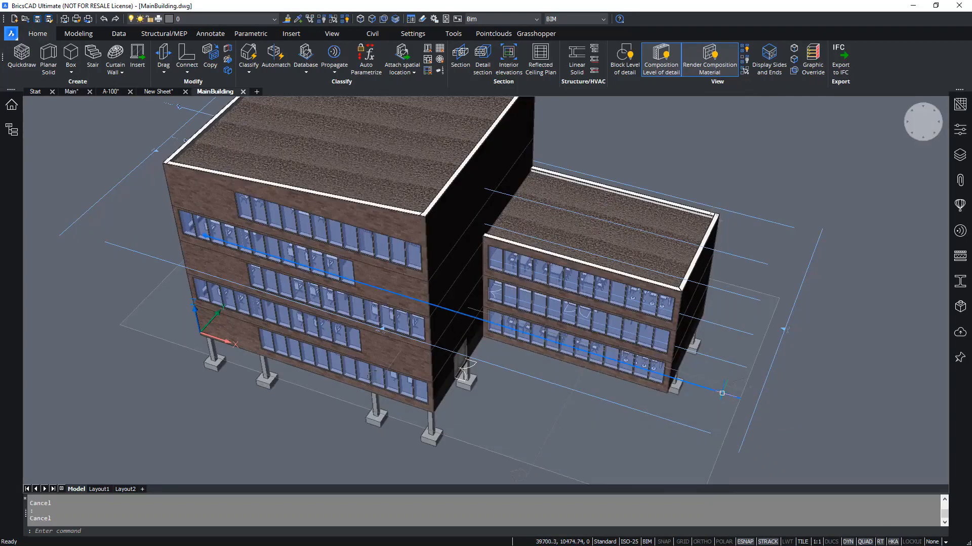
Step: Activate the clip display of the horizontal floor-plan section Main_Floor 0 in the building model
{"action": "mouse_move", "coordinate": [722, 393]}
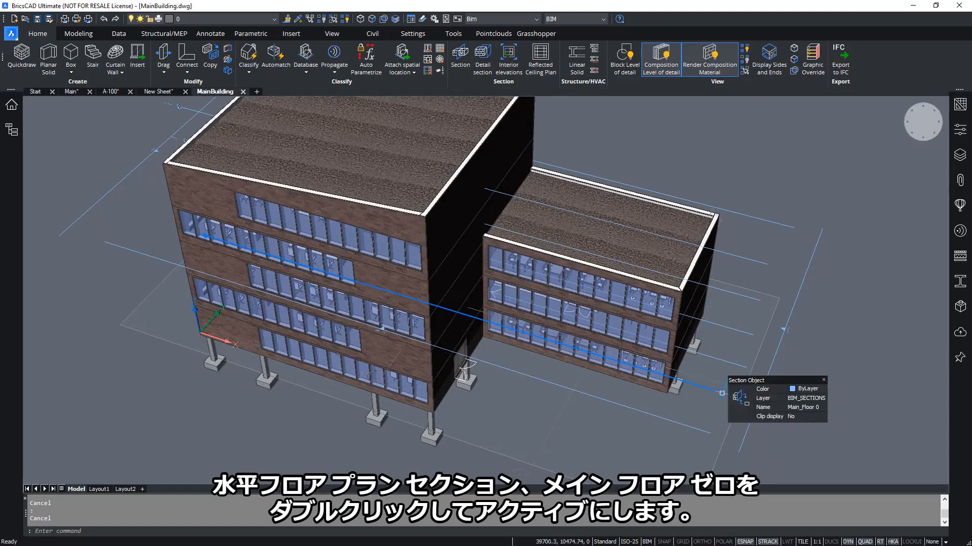
{"action": "double_click", "coordinate": [722, 393]}
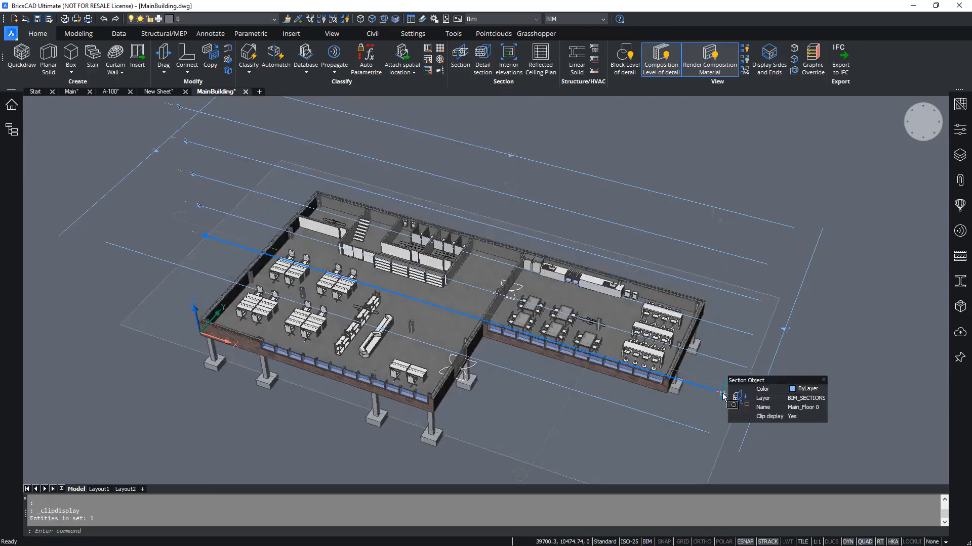
Step: Open an editable copy of the Furniture_Schoolchair component from the front chair nearest the windows at the Canteen's middle table
{"action": "key", "text": "Escape"}
{"action": "key", "text": "Escape"}
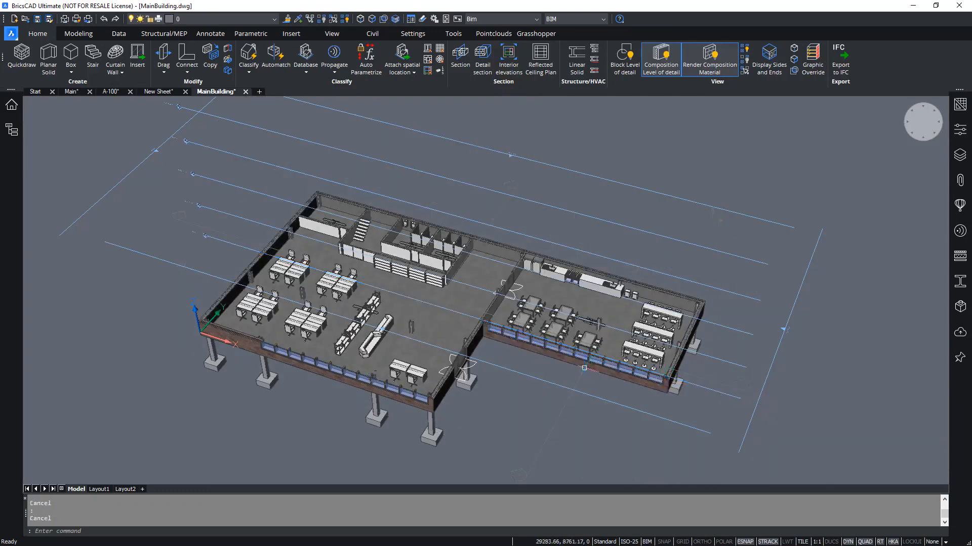
{"action": "scroll", "coordinate": [558, 332], "scroll_direction": "up", "scroll_amount": 5}
{"action": "scroll", "coordinate": [559, 332], "scroll_direction": "up", "scroll_amount": 3}
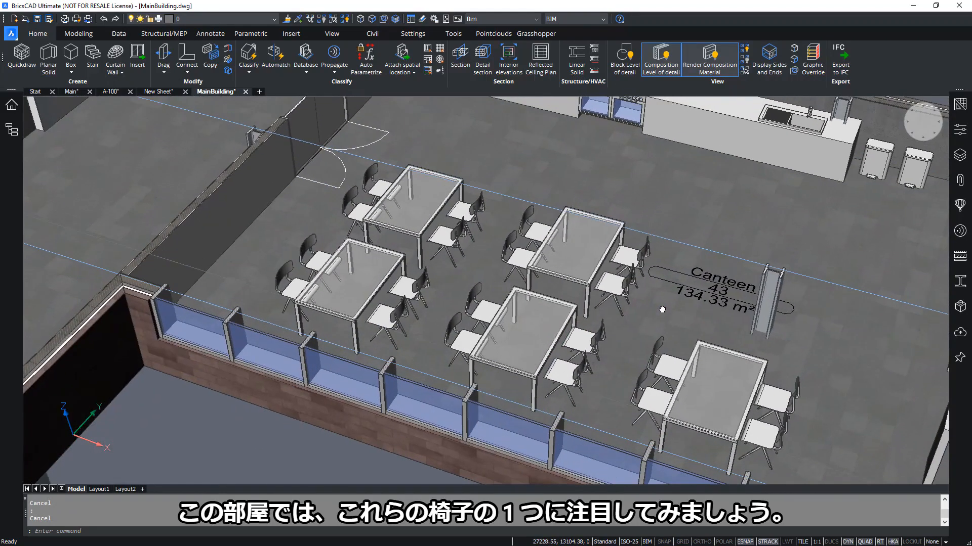
{"action": "scroll", "coordinate": [561, 329], "scroll_direction": "up", "scroll_amount": 2}
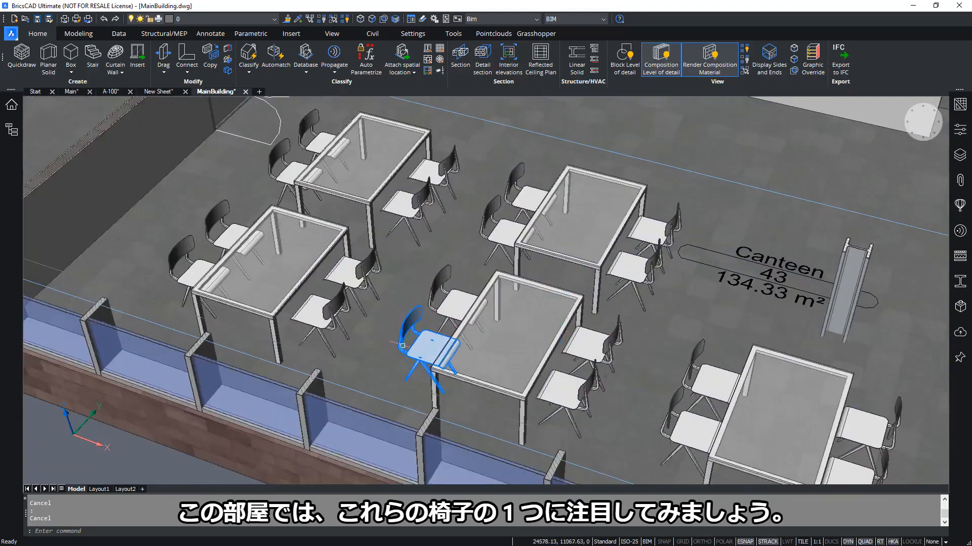
{"action": "mouse_move", "coordinate": [458, 360]}
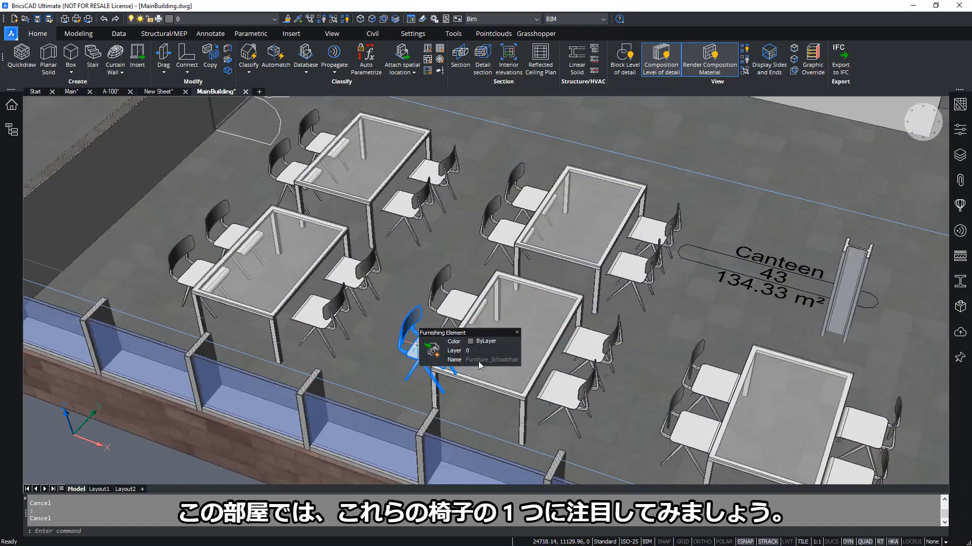
{"action": "mouse_move", "coordinate": [428, 351]}
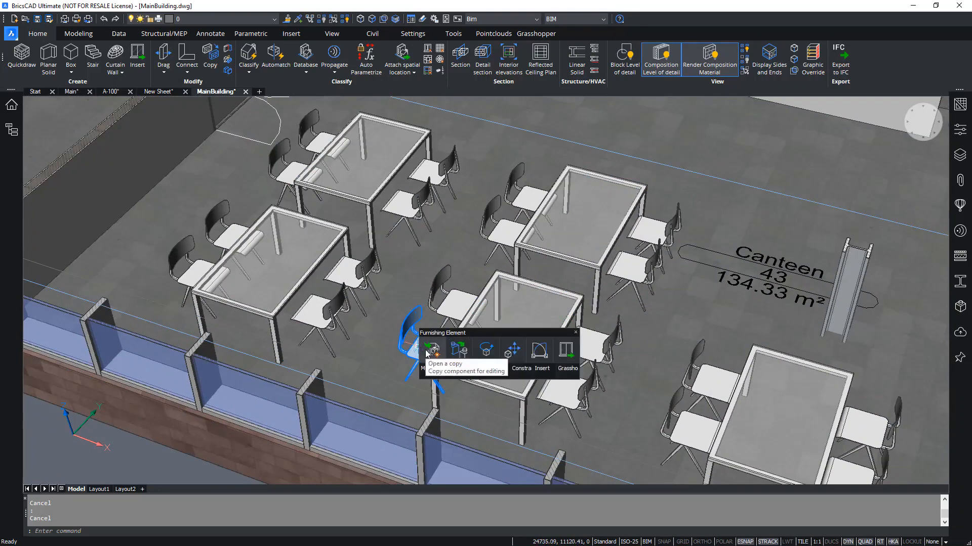
{"action": "left_click", "coordinate": [427, 351]}
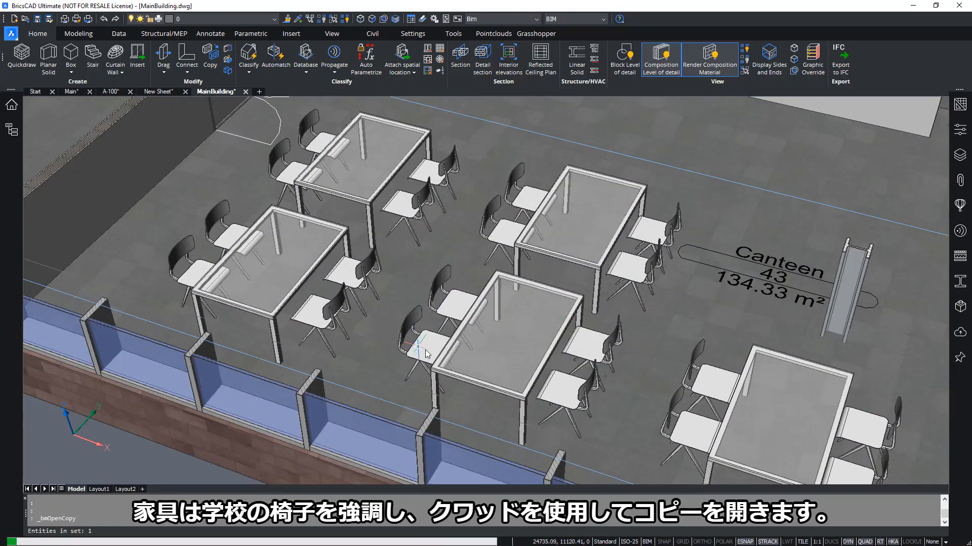
{"action": "key", "text": "Escape"}
{"action": "key", "text": "Escape"}
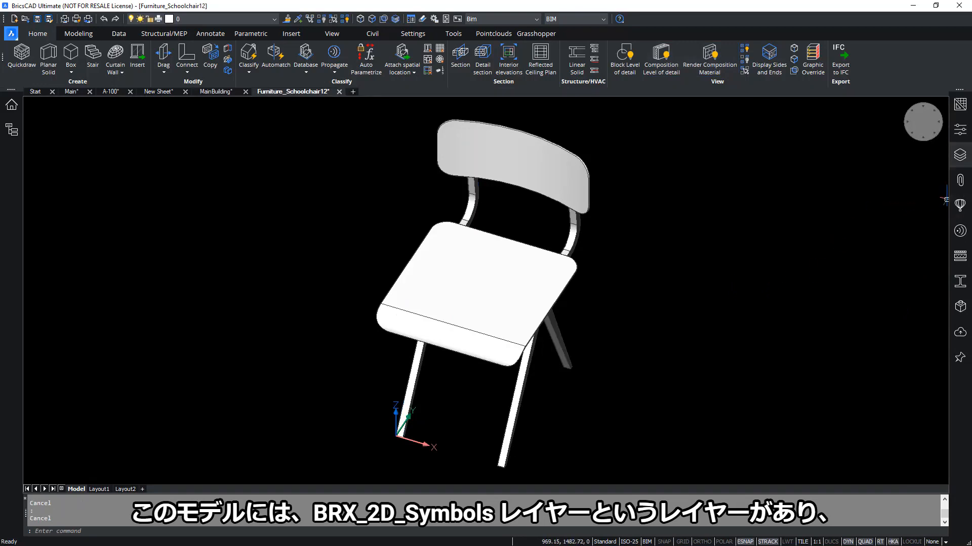
Step: Turn on the BRX_2D_Symbols layer in the chair drawing and inspect the polyline of its 2D symbol
{"action": "left_click", "coordinate": [959, 156]}
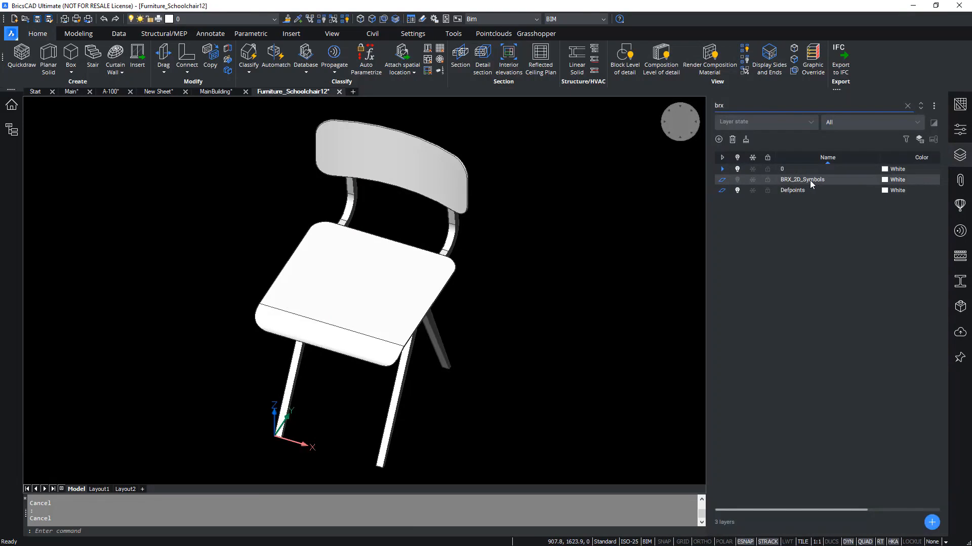
{"action": "left_click", "coordinate": [738, 181]}
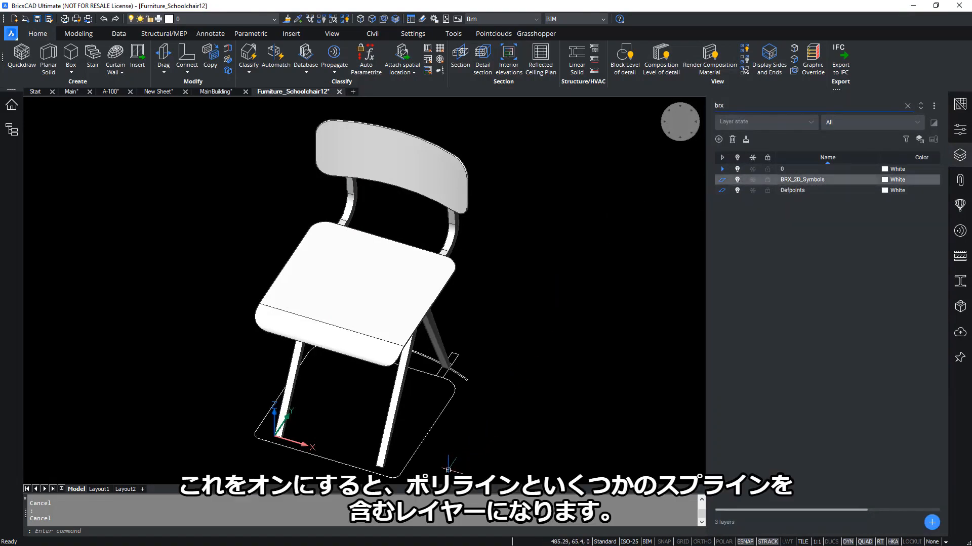
{"action": "mouse_move", "coordinate": [428, 442]}
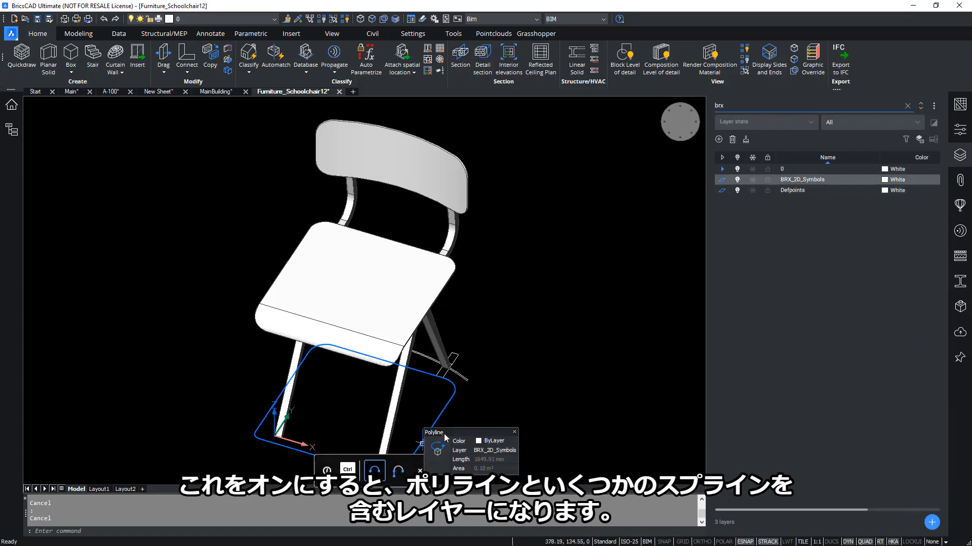
{"action": "mouse_move", "coordinate": [487, 370]}
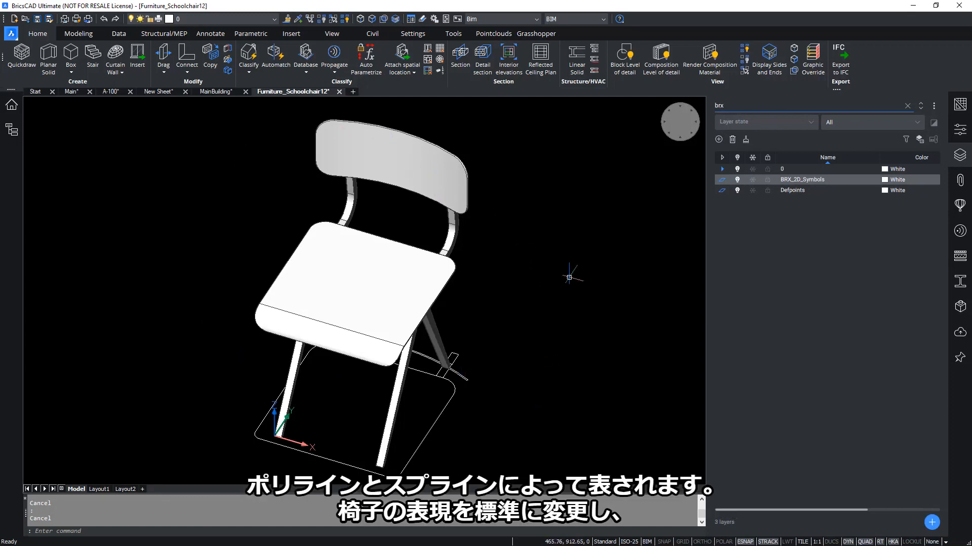
{"action": "mouse_move", "coordinate": [405, 176]}
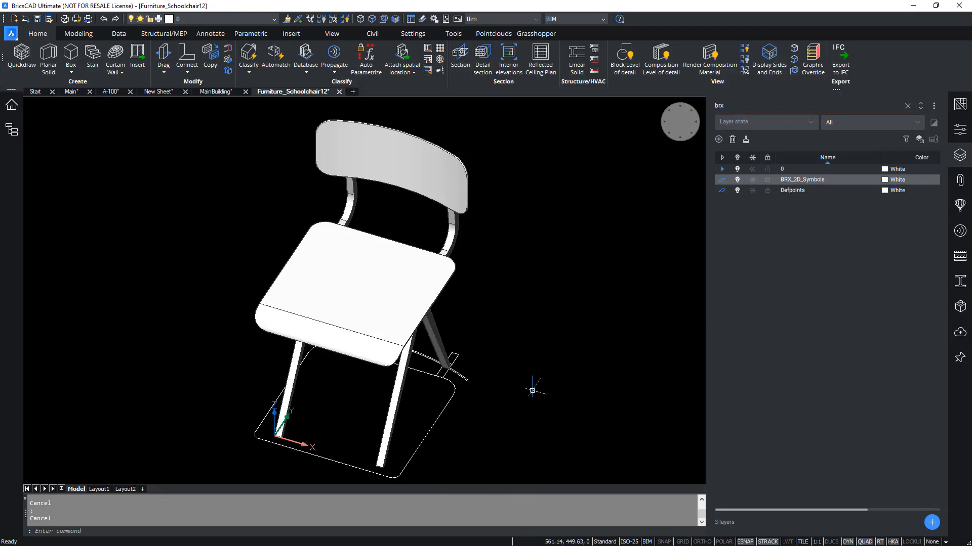
Step: Draw two crossing polylines between the midpoints of opposite sides of the chair's 2D seat outline
{"action": "middle_click_drag", "start_coordinate": [532, 390], "coordinate": [502, 391], "text": "shift"}
{"action": "type", "text": "pl"}
{"action": "key", "text": "Return"}
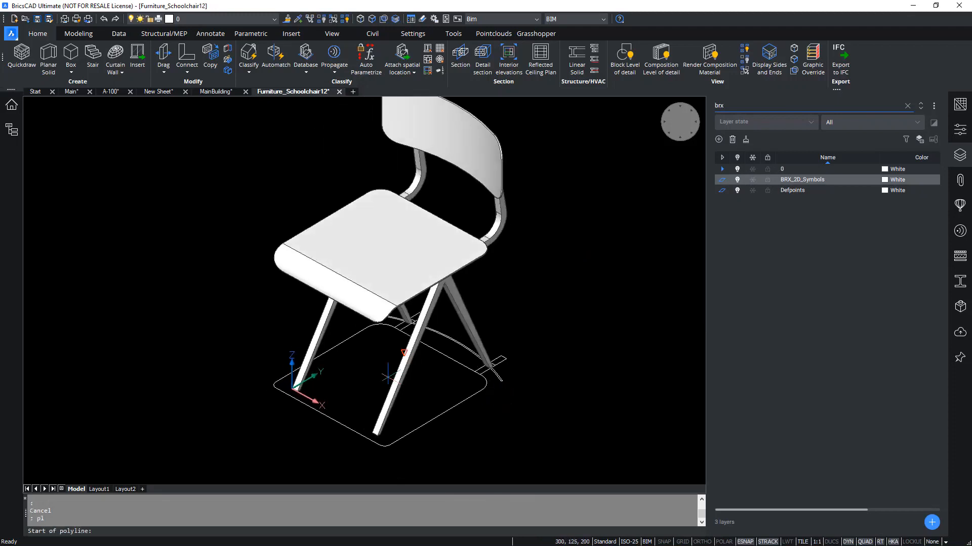
{"action": "left_click", "coordinate": [330, 350]}
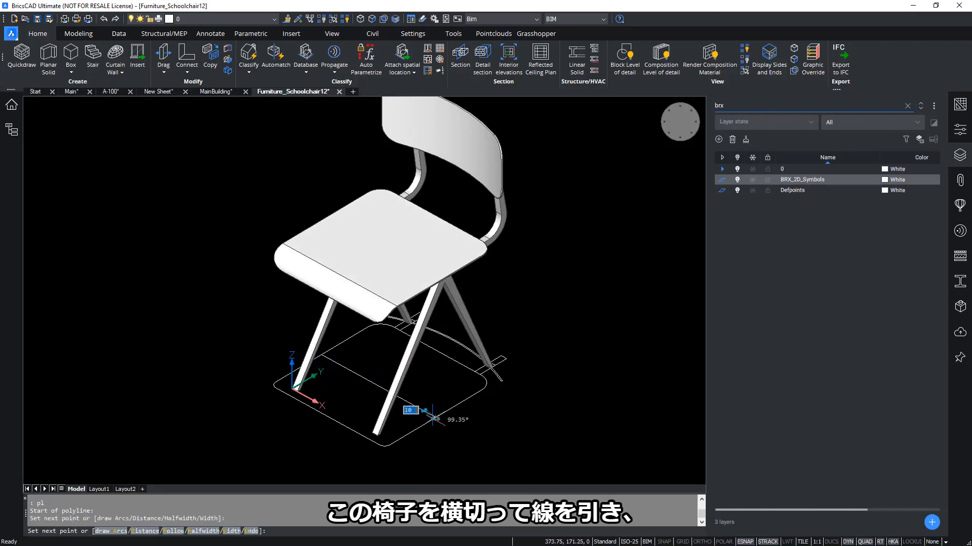
{"action": "key", "text": "Escape"}
{"action": "type", "text": "pl"}
{"action": "key", "text": "Return"}
{"action": "left_click", "coordinate": [327, 416]}
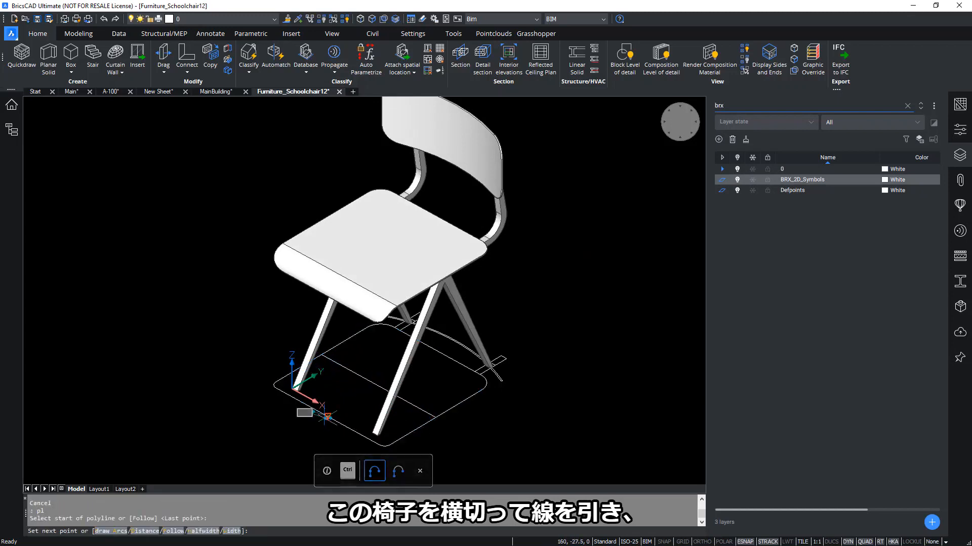
{"action": "left_click", "coordinate": [436, 348]}
{"action": "key", "text": "Escape"}
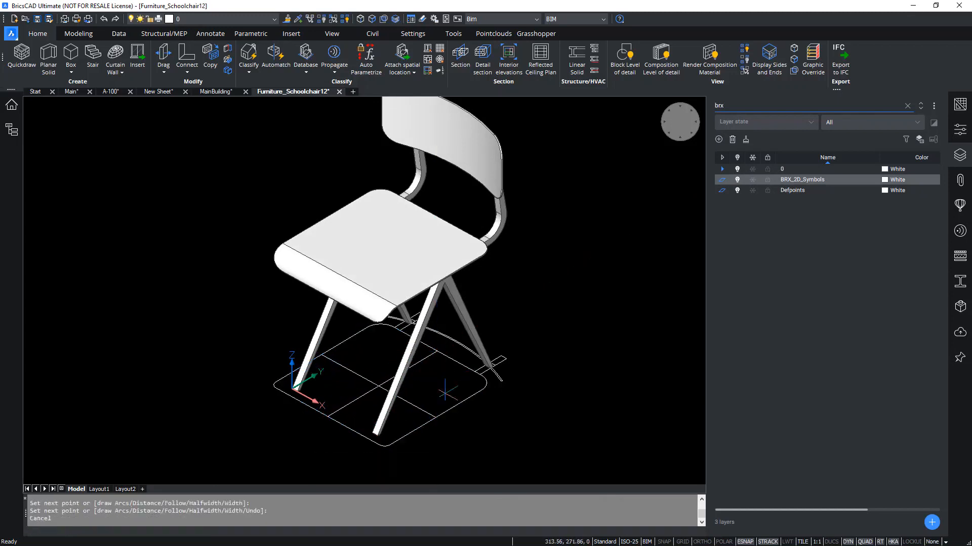
{"action": "key", "text": "Escape"}
Step: Move the two crossing polylines to the BRX_2D_Symbols layer and check their layer assignment
{"action": "middle_click_drag", "start_coordinate": [533, 385], "coordinate": [524, 391], "text": "shift"}
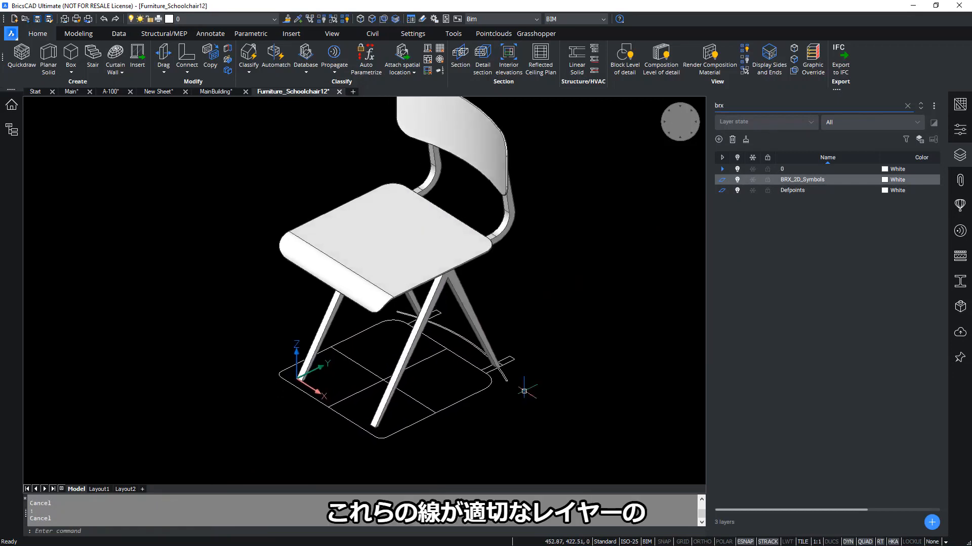
{"action": "scroll", "coordinate": [373, 397], "scroll_direction": "up", "scroll_amount": 2}
{"action": "left_click", "coordinate": [375, 357]}
{"action": "left_click", "coordinate": [354, 382]}
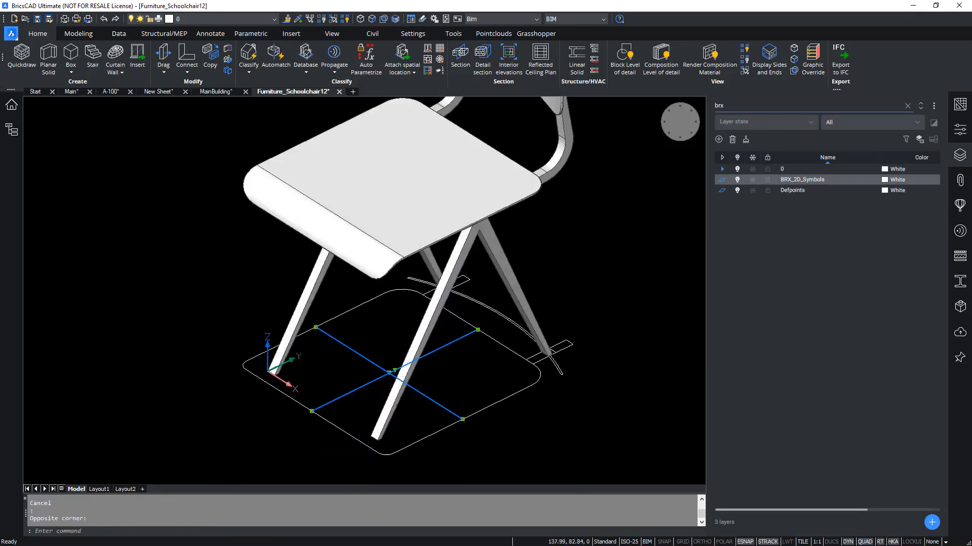
{"action": "left_click", "coordinate": [236, 21]}
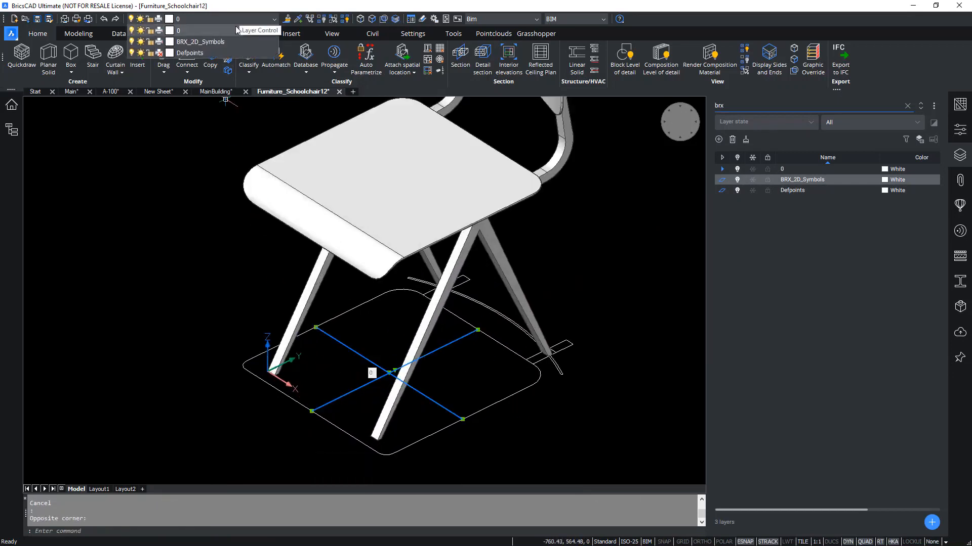
{"action": "left_click", "coordinate": [233, 42]}
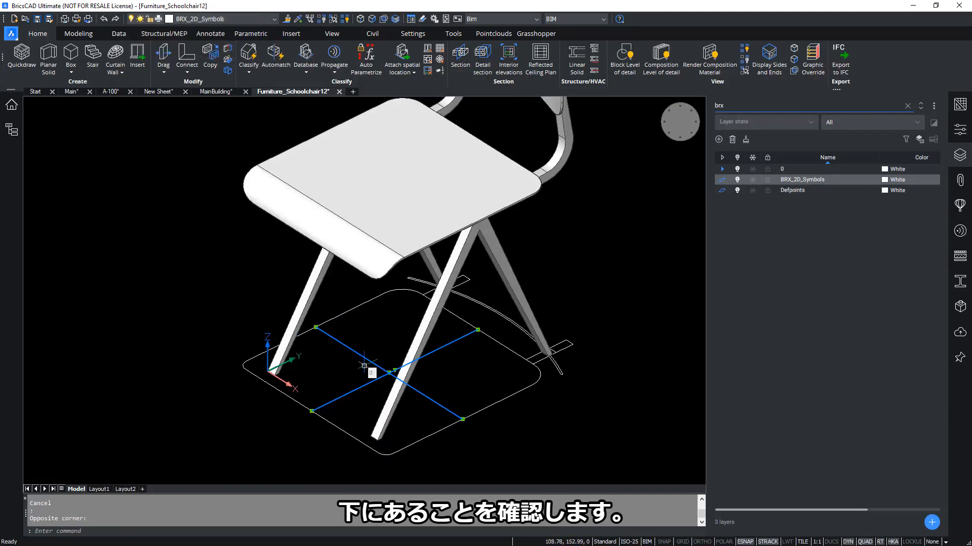
{"action": "mouse_move", "coordinate": [387, 370]}
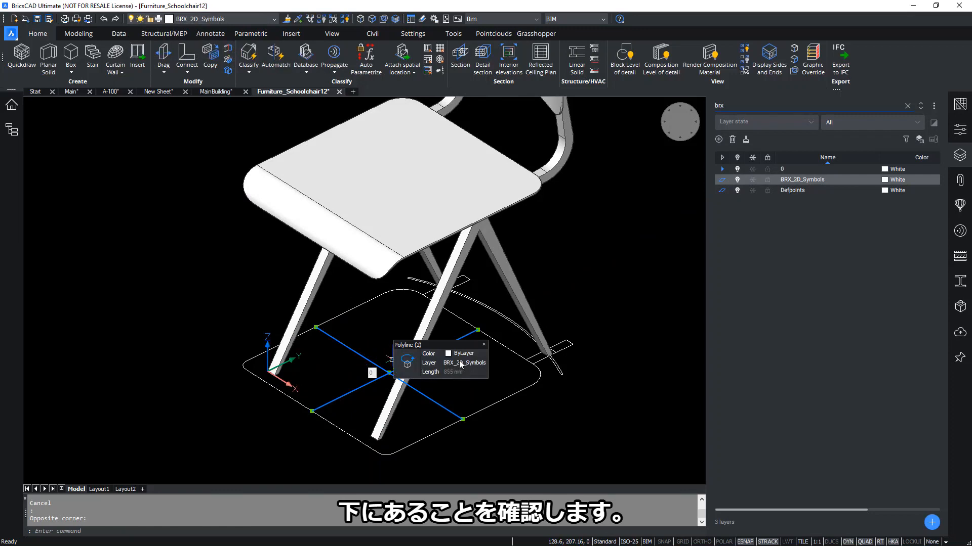
{"action": "key", "text": "Escape"}
Step: Add the entire chair drawing to the library's Furnishing Elements category as "Furniture Schoolchair Changed BRX"
{"action": "left_click", "coordinate": [959, 155]}
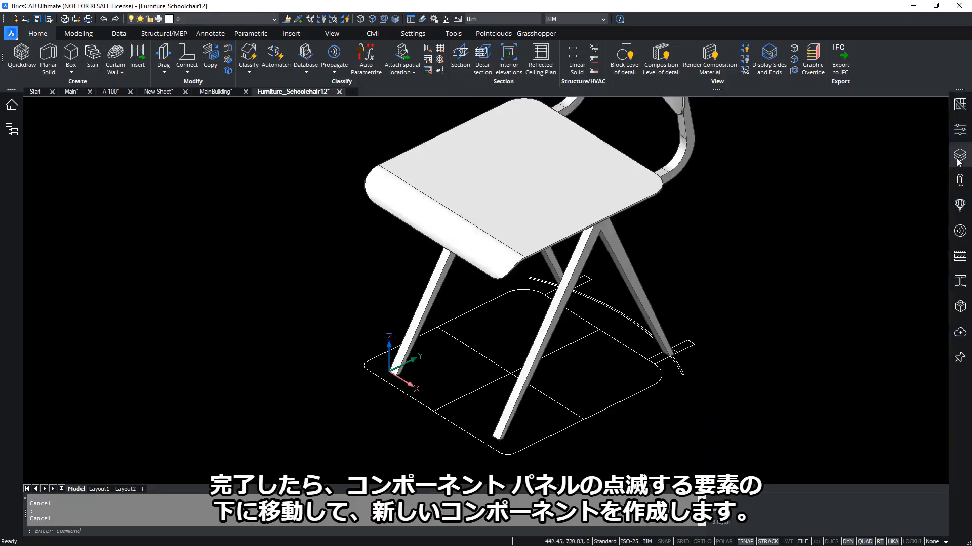
{"action": "left_click", "coordinate": [958, 207]}
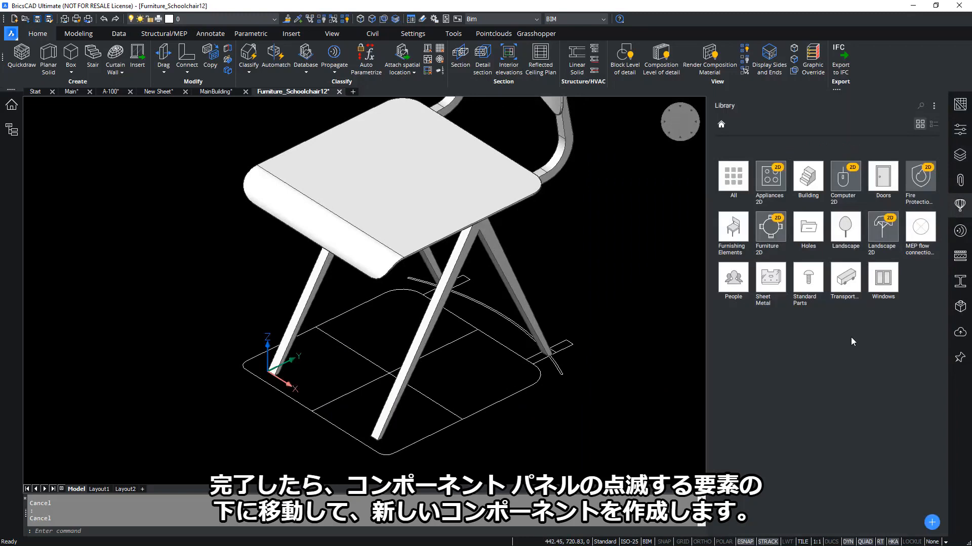
{"action": "left_click", "coordinate": [741, 238]}
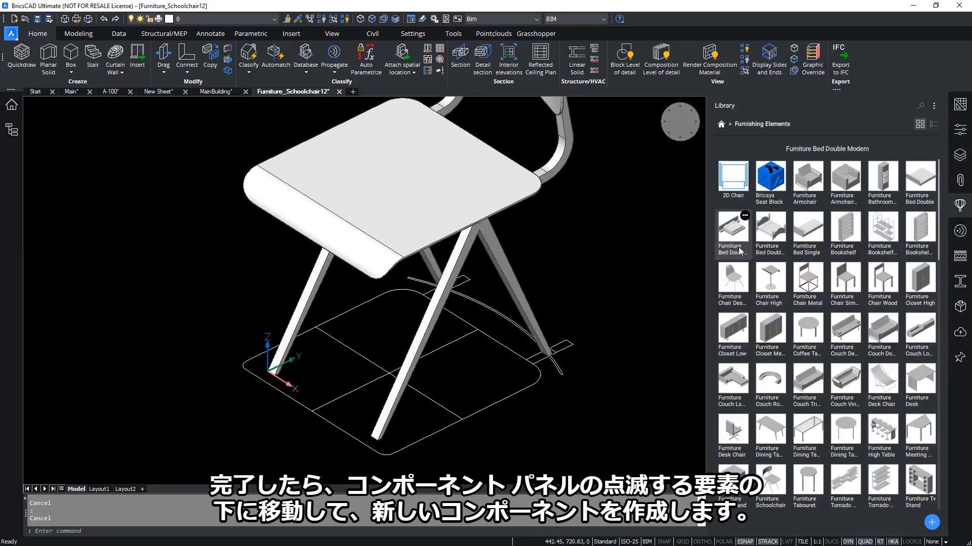
{"action": "left_click", "coordinate": [930, 525]}
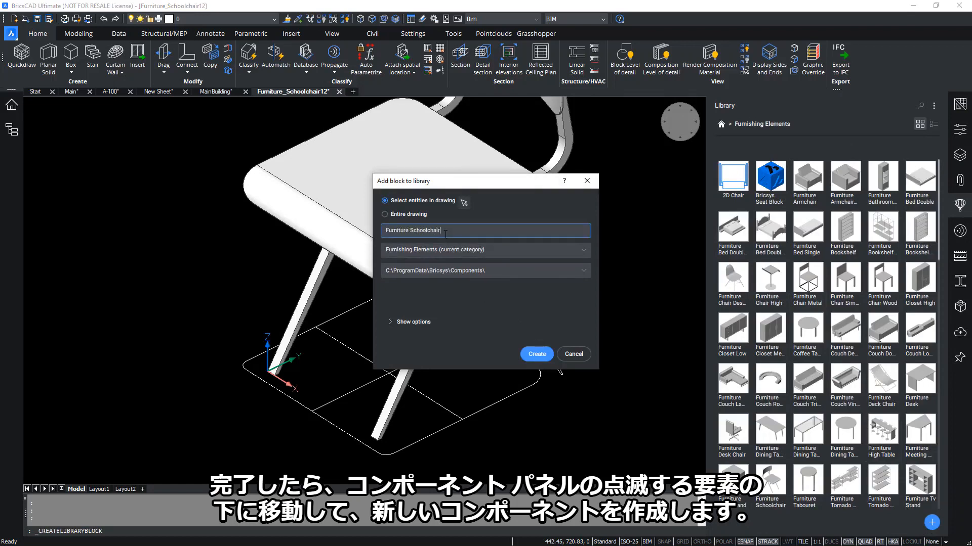
{"action": "type", "text": "Changed BRX"}
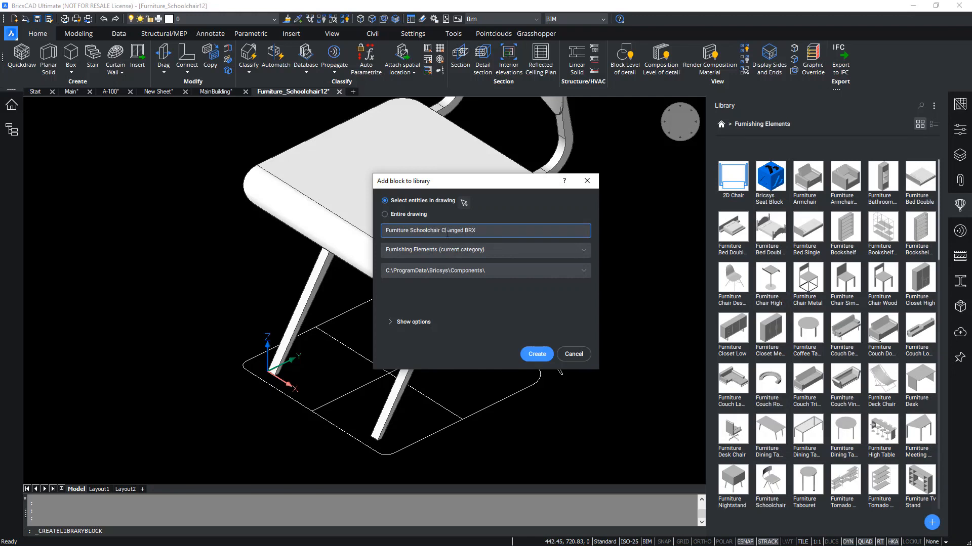
{"action": "left_click", "coordinate": [408, 214]}
{"action": "left_click", "coordinate": [494, 322]}
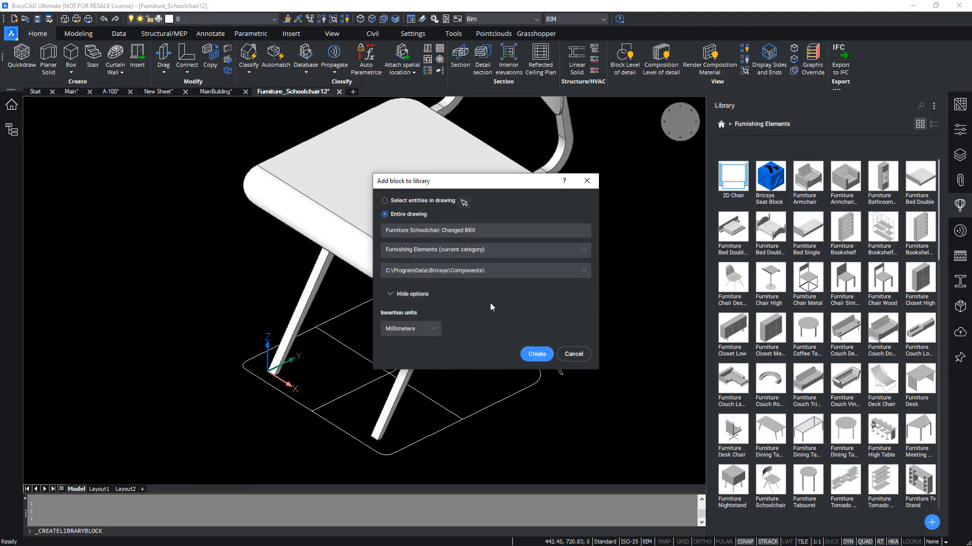
{"action": "left_click", "coordinate": [536, 354]}
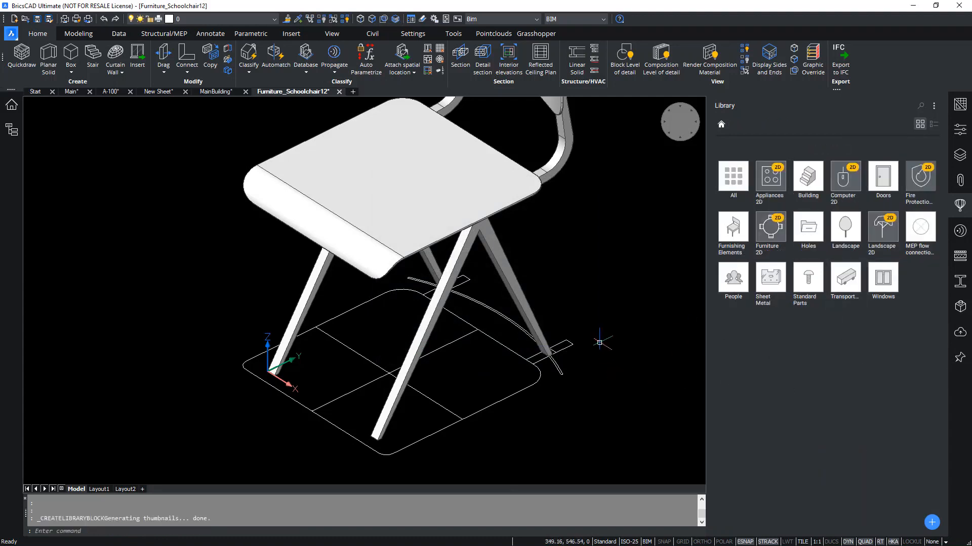
Step: Replace the original Canteen school chair in MainBuilding.dwg with the component file Furniture Schoolchair Changed BRX.dwg and save the building model
{"action": "left_click", "coordinate": [215, 92]}
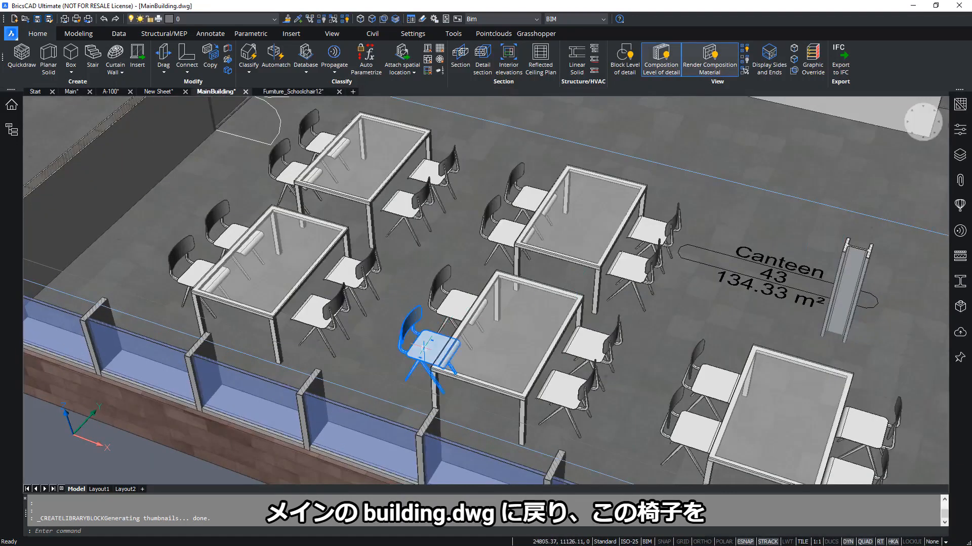
{"action": "mouse_move", "coordinate": [440, 352]}
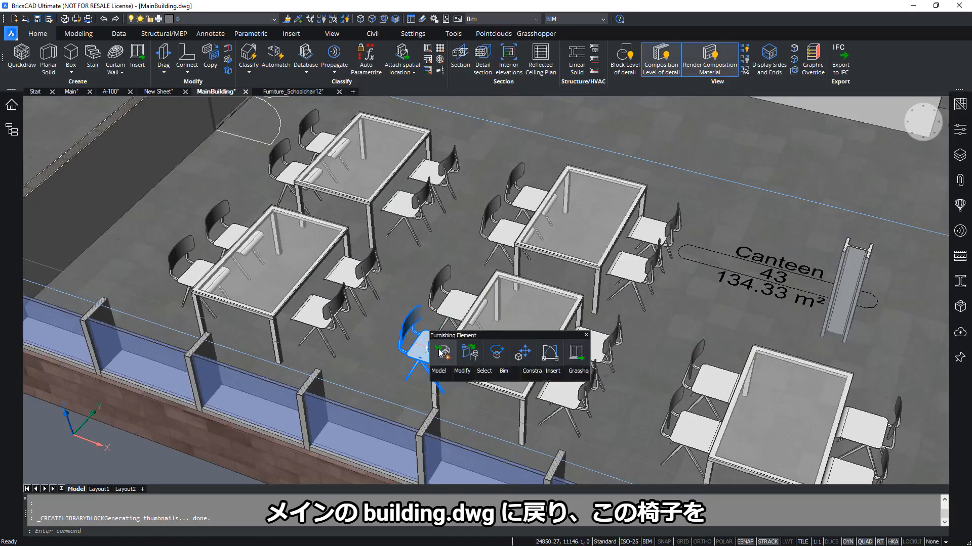
{"action": "left_click", "coordinate": [475, 356]}
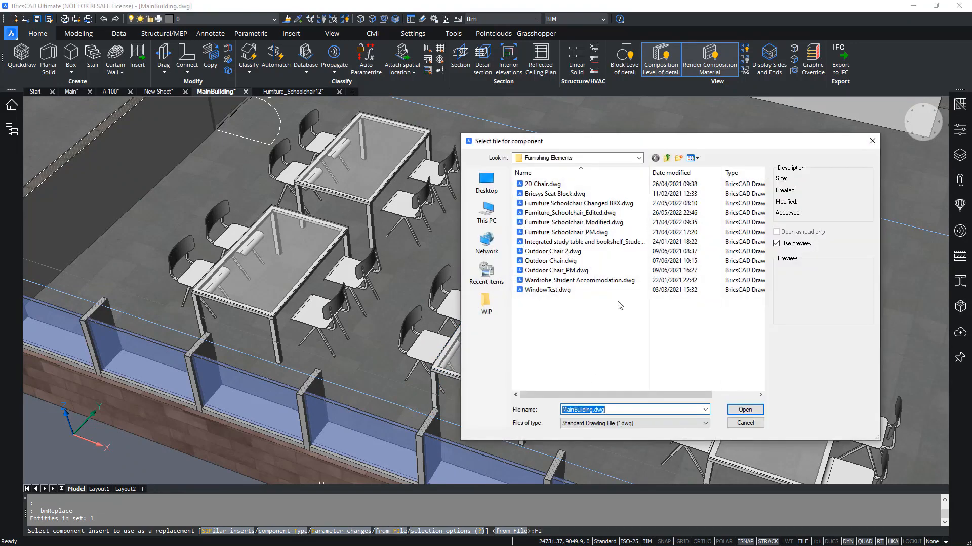
{"action": "left_click", "coordinate": [578, 203]}
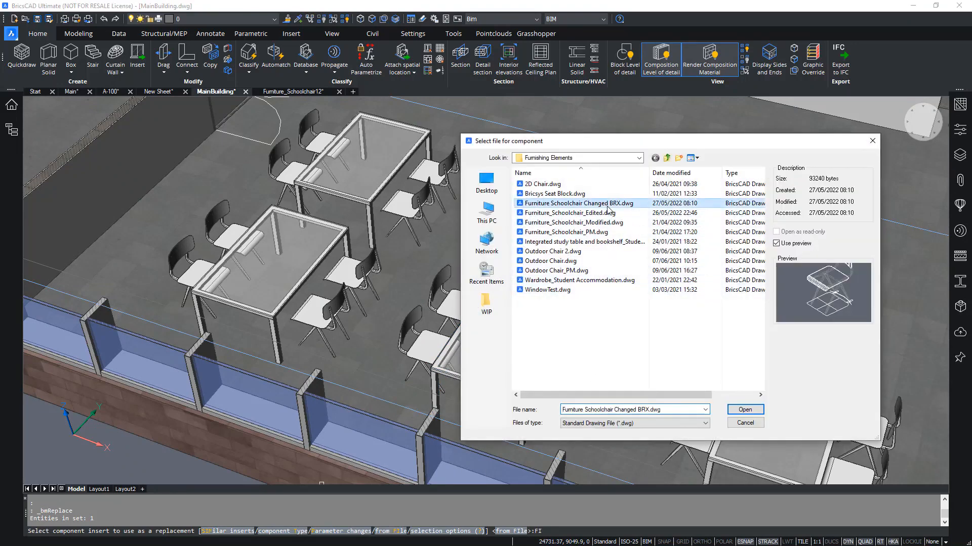
{"action": "left_click", "coordinate": [752, 413]}
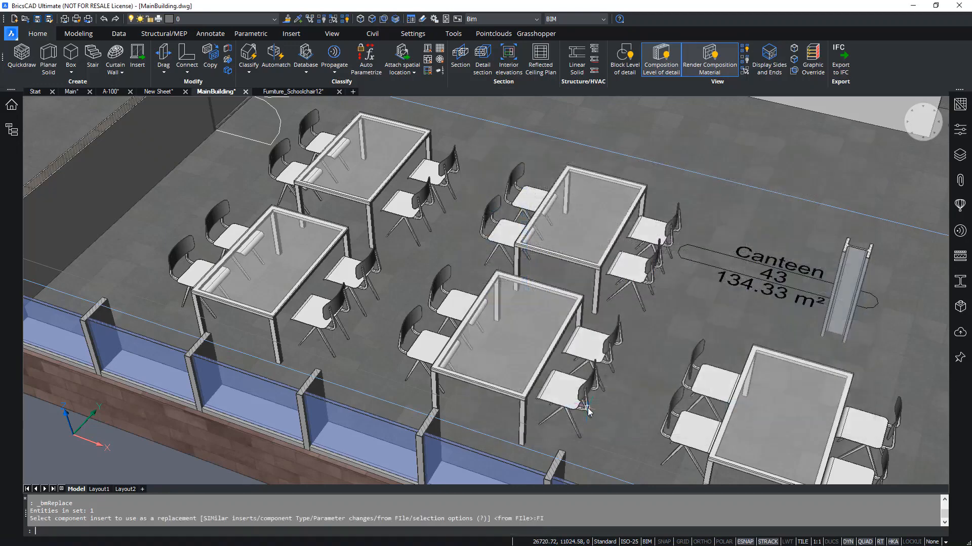
{"action": "key", "text": "Escape"}
{"action": "key", "text": "Escape"}
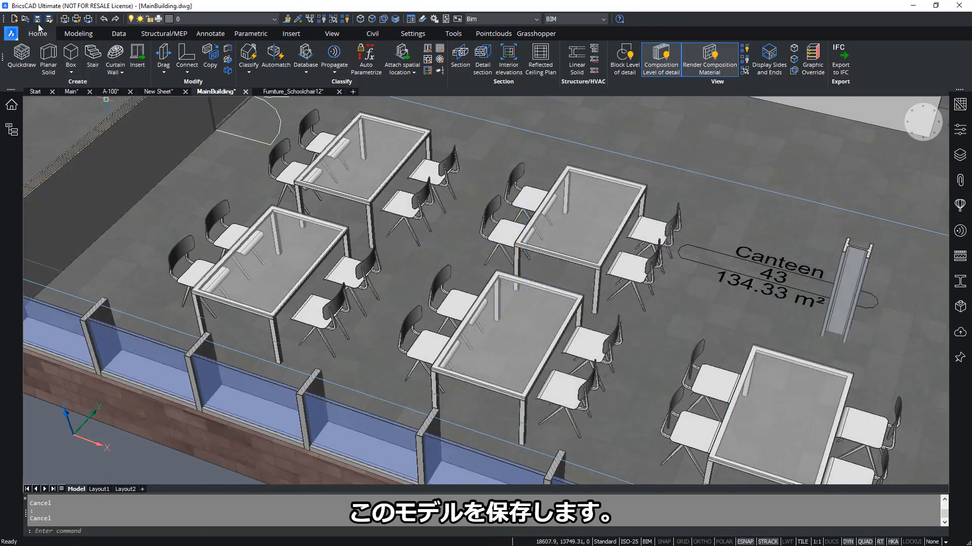
{"action": "left_click", "coordinate": [38, 21]}
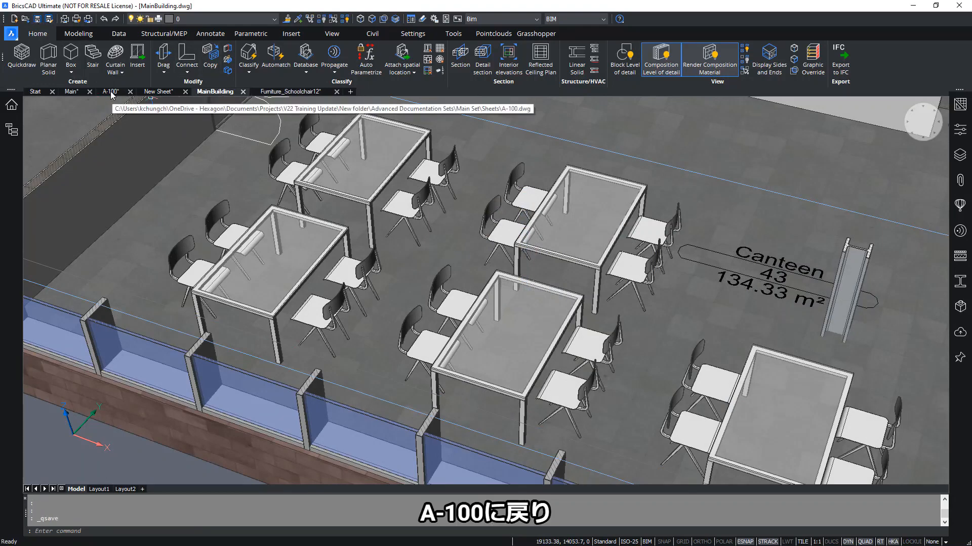
Step: Return to sheet A-100 and update the Main_Floor 0 viewport with the changed building model
{"action": "left_click", "coordinate": [110, 91]}
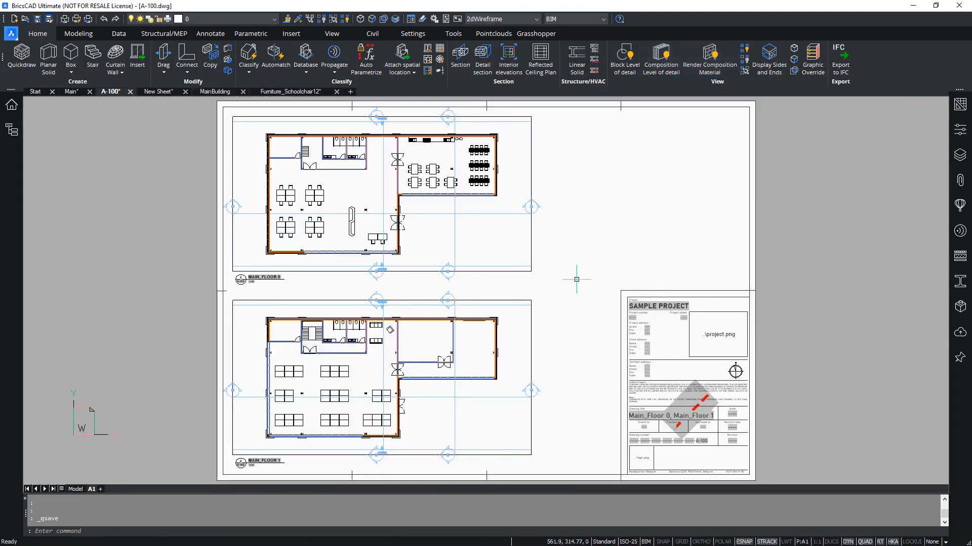
{"action": "scroll", "coordinate": [405, 120], "scroll_direction": "up", "scroll_amount": 4}
{"action": "left_click", "coordinate": [776, 229]}
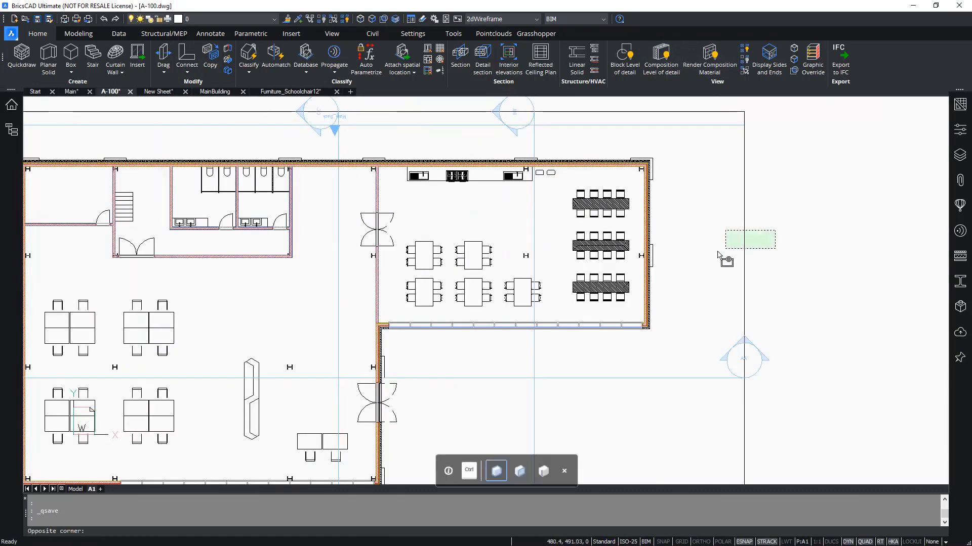
{"action": "left_click", "coordinate": [725, 250]}
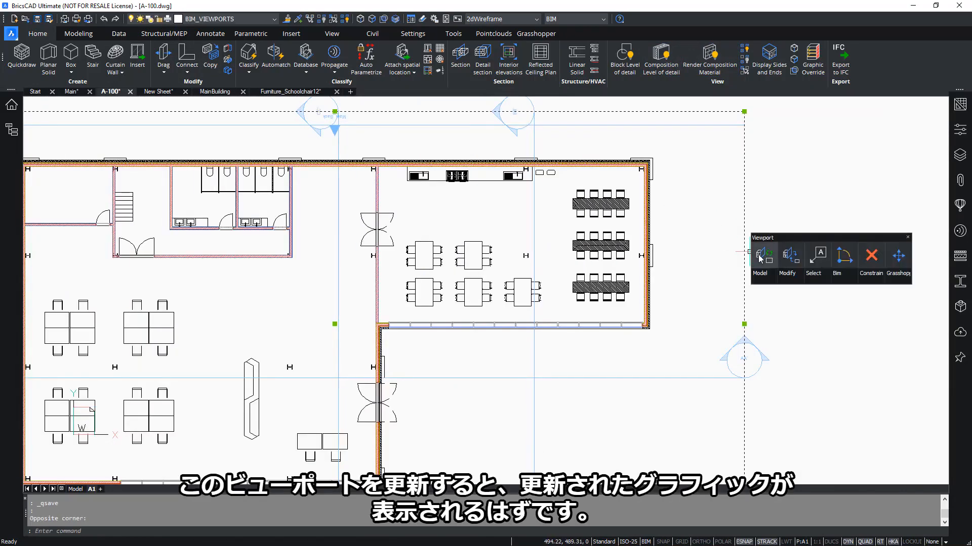
{"action": "key", "text": "Escape"}
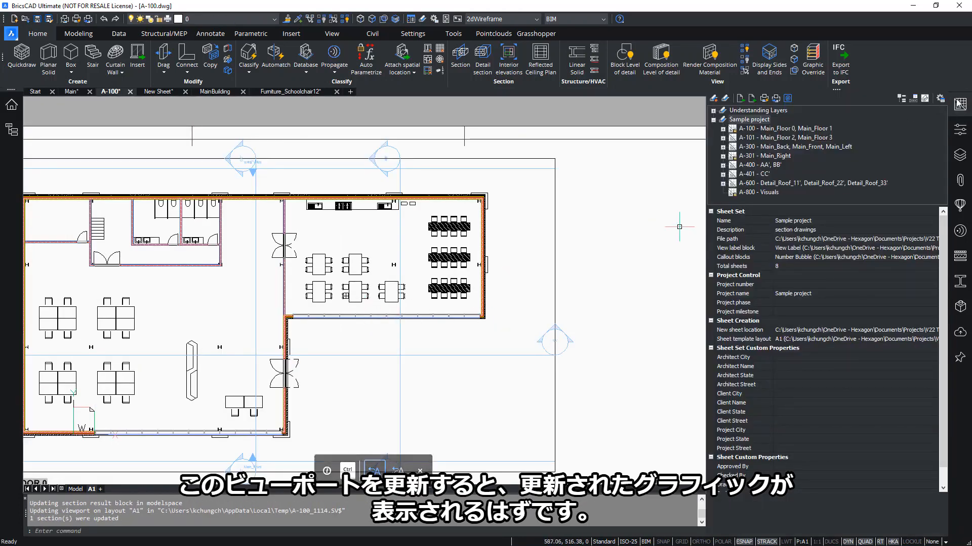
{"action": "key", "text": "ctrl+4"}
Step: Examine the layer hatches of the Canteen's outer wall corner in the Main_Floor 0 plan and at the same corner in MainBuilding.dwg
{"action": "scroll", "coordinate": [460, 296], "scroll_direction": "up", "scroll_amount": 10}
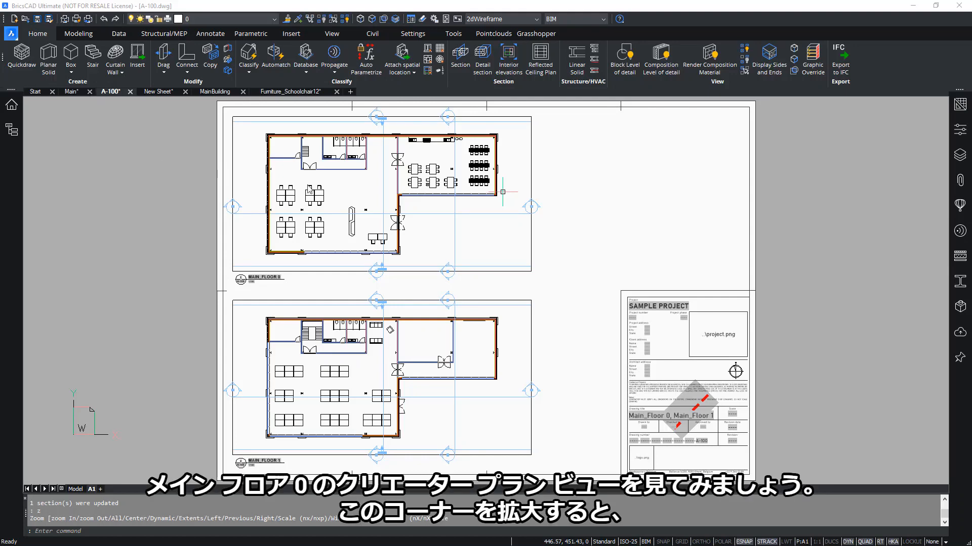
{"action": "scroll", "coordinate": [338, 192], "scroll_direction": "up", "scroll_amount": 3}
{"action": "middle_click_drag", "start_coordinate": [521, 181], "coordinate": [512, 274]}
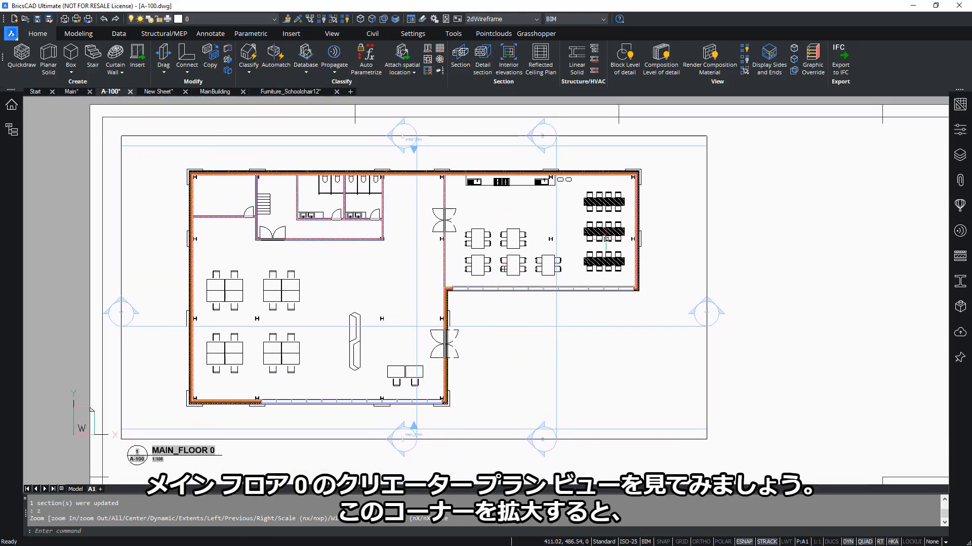
{"action": "scroll", "coordinate": [654, 162], "scroll_direction": "up", "scroll_amount": 5}
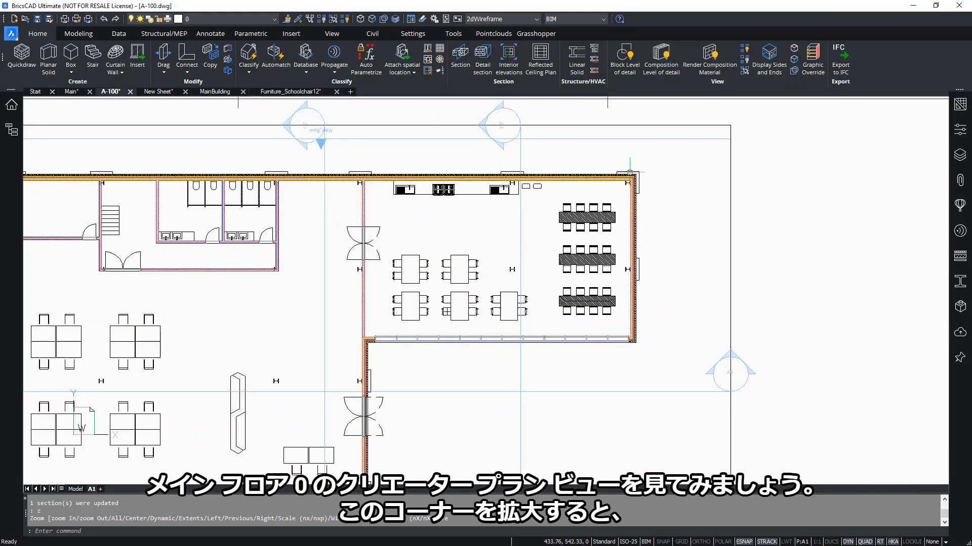
{"action": "scroll", "coordinate": [624, 200], "scroll_direction": "up", "scroll_amount": 2}
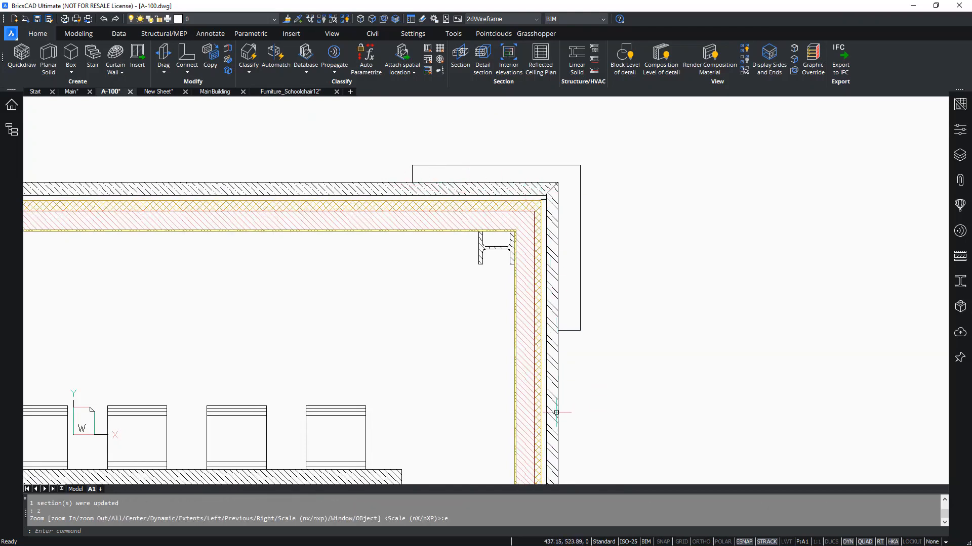
{"action": "left_click", "coordinate": [215, 92]}
{"action": "scroll", "coordinate": [401, 266], "scroll_direction": "down", "scroll_amount": 2}
{"action": "key", "text": "Escape"}
{"action": "key", "text": "Escape"}
{"action": "scroll", "coordinate": [271, 326], "scroll_direction": "down", "scroll_amount": 5}
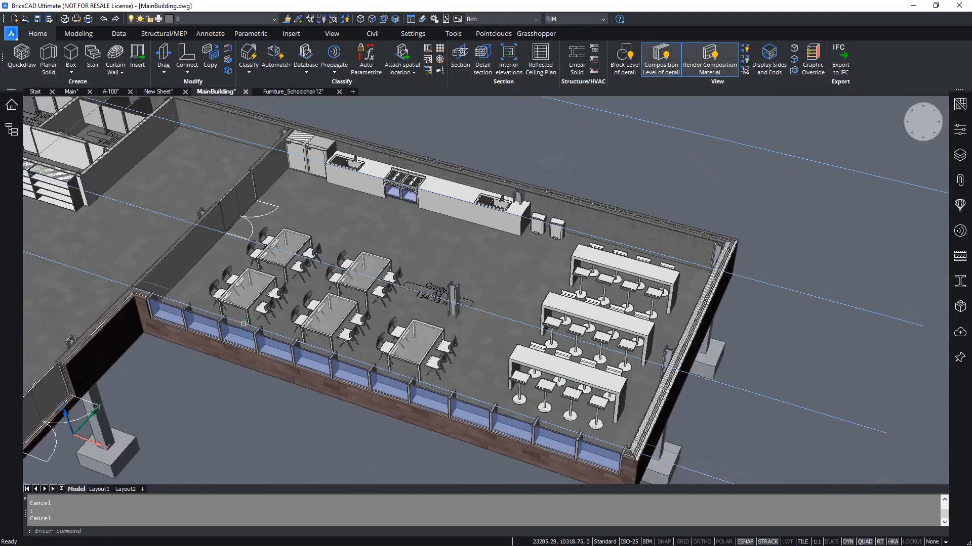
{"action": "scroll", "coordinate": [603, 266], "scroll_direction": "up", "scroll_amount": 3}
{"action": "scroll", "coordinate": [603, 266], "scroll_direction": "up", "scroll_amount": 6}
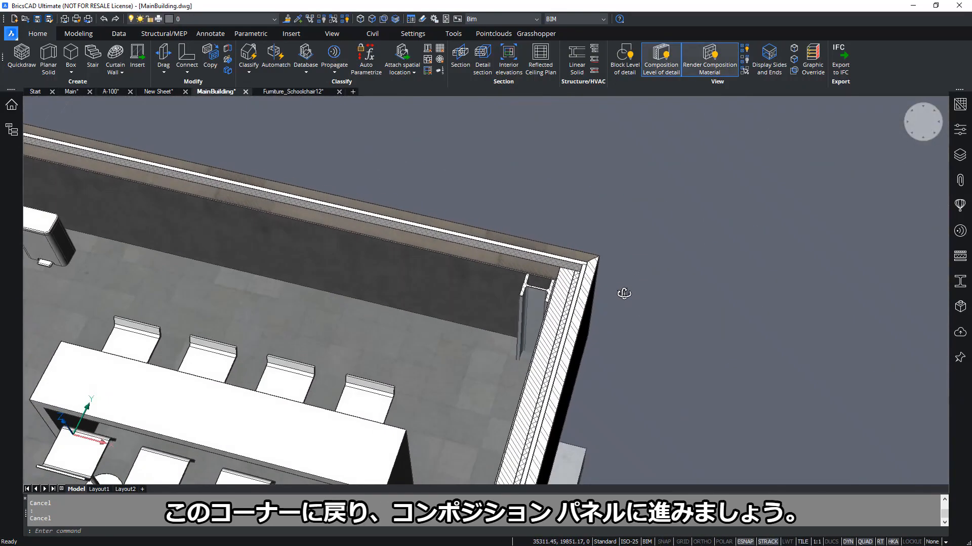
{"action": "scroll", "coordinate": [619, 275], "scroll_direction": "up", "scroll_amount": 4}
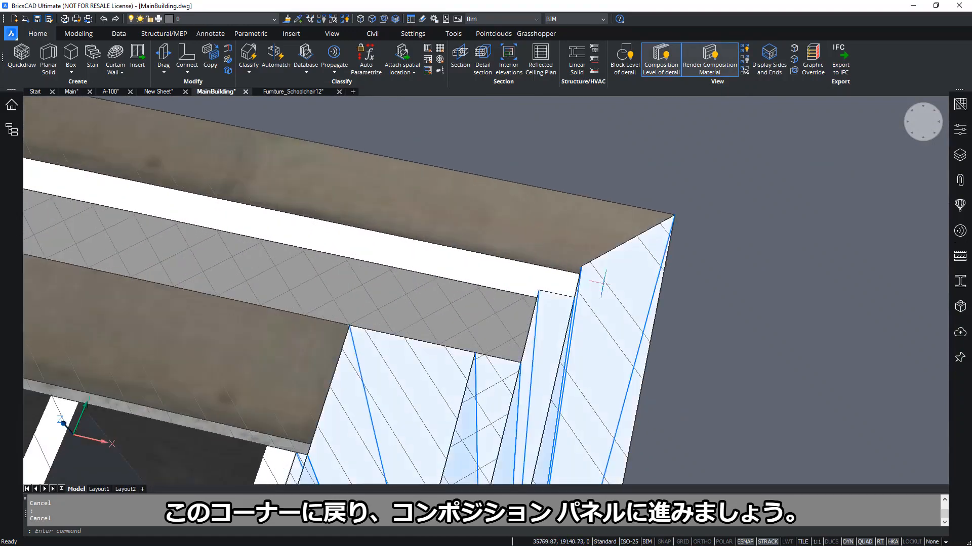
{"action": "mouse_move", "coordinate": [557, 252]}
{"action": "middle_click_drag", "start_coordinate": [667, 346], "coordinate": [670, 334], "text": "shift"}
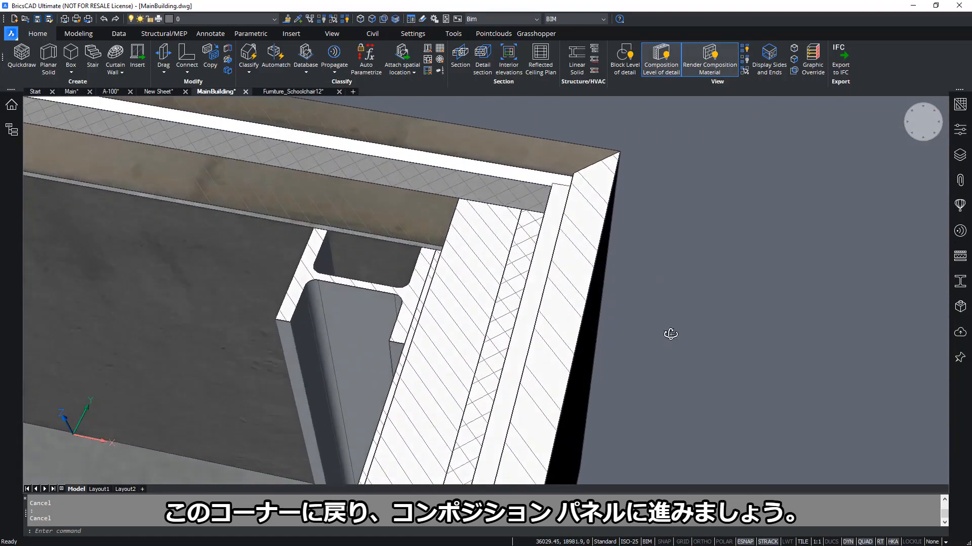
{"action": "middle_click_drag", "start_coordinate": [654, 298], "coordinate": [649, 330]}
Step: Turn off composition material rendering and display the walls at composition level of detail
{"action": "left_click", "coordinate": [648, 57]}
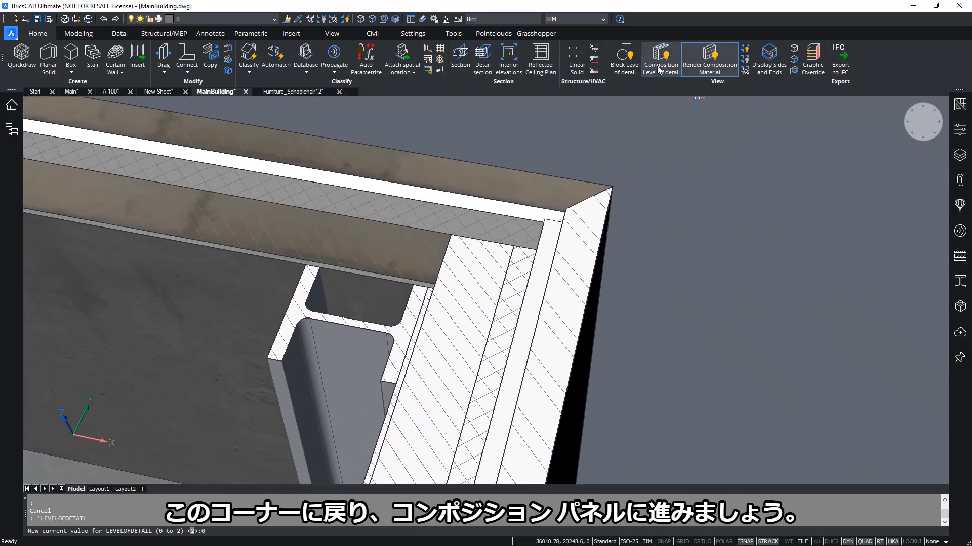
{"action": "left_click", "coordinate": [708, 64]}
{"action": "left_click", "coordinate": [709, 58]}
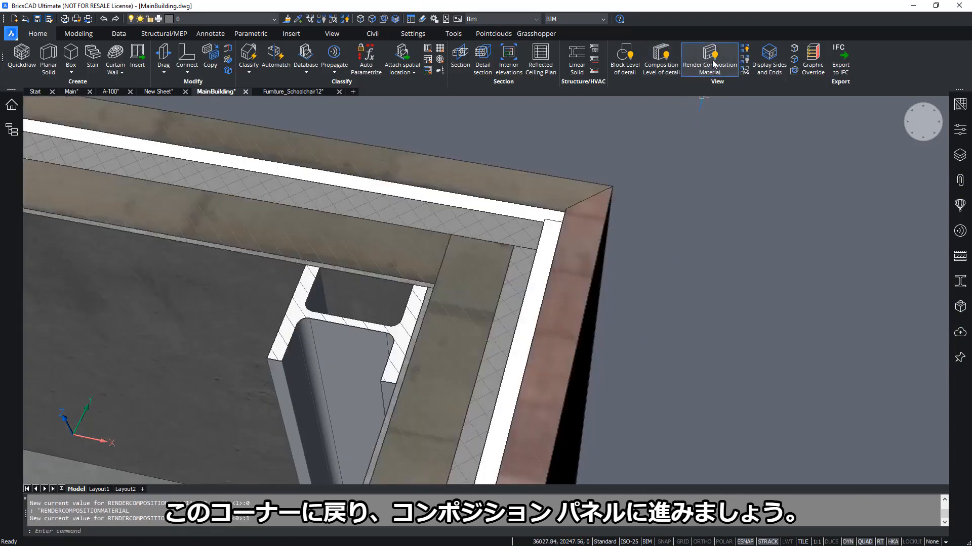
{"action": "left_click", "coordinate": [710, 61]}
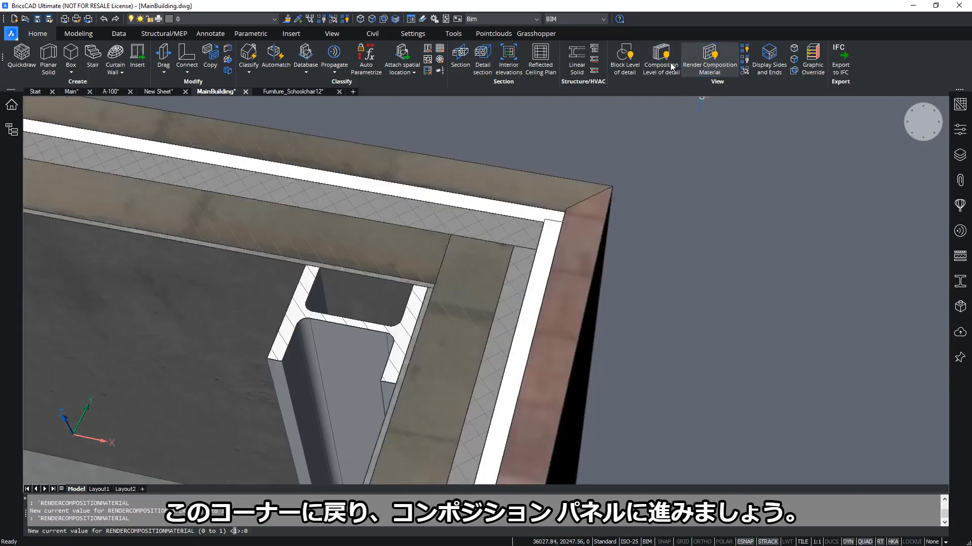
{"action": "left_click", "coordinate": [661, 59]}
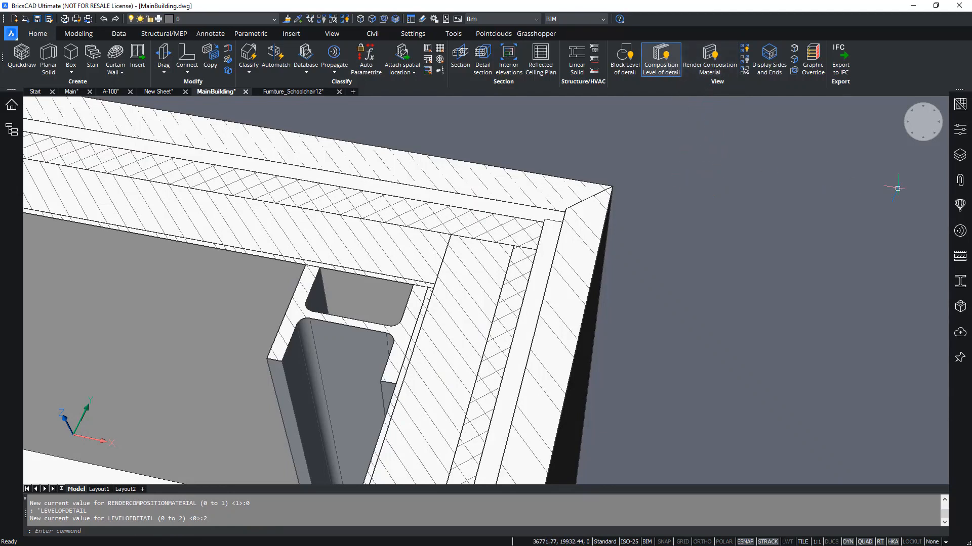
Step: Set the section hatch of the Back bricks material in the Cavity Wall, Back composition to ANSI33 and save MainBuilding.dwg
{"action": "left_click", "coordinate": [956, 211]}
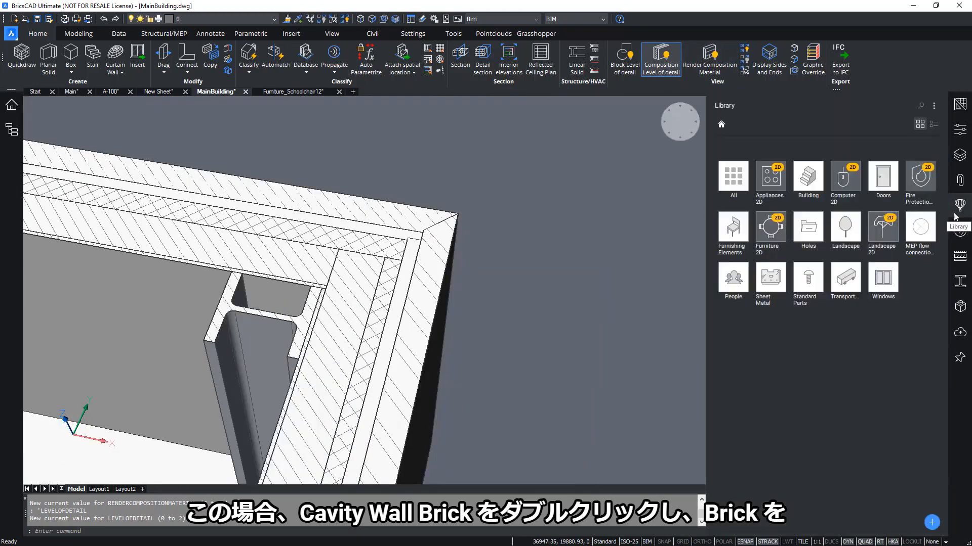
{"action": "left_click", "coordinate": [960, 256]}
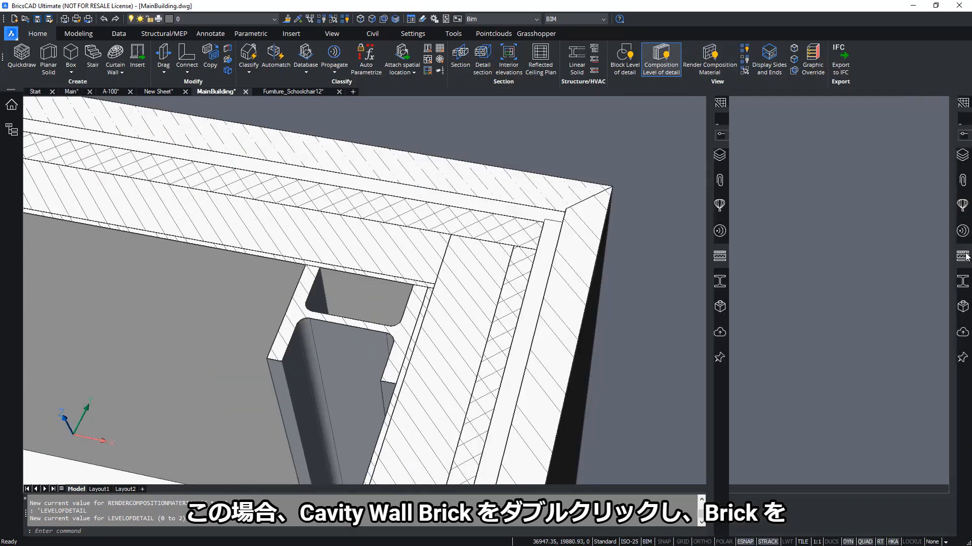
{"action": "double_click", "coordinate": [766, 264]}
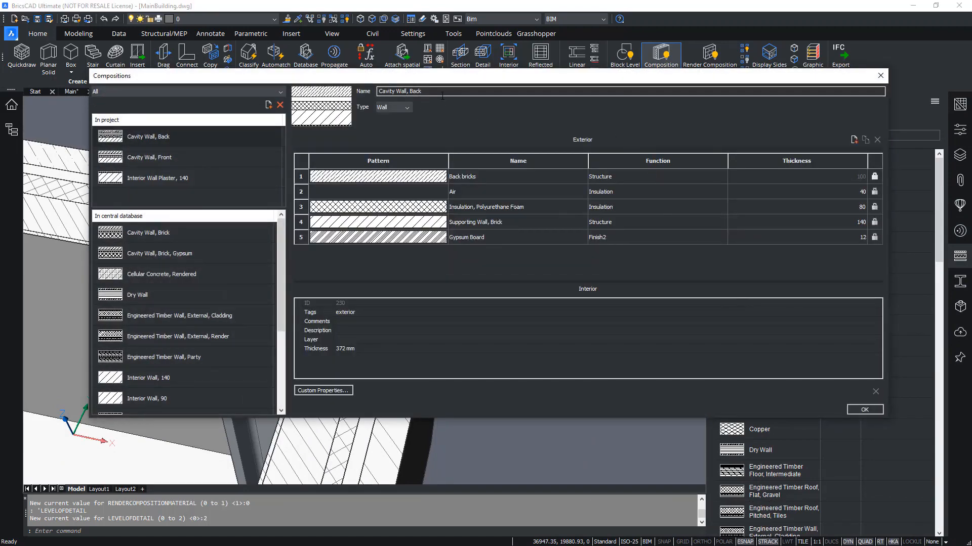
{"action": "left_click", "coordinate": [423, 179]}
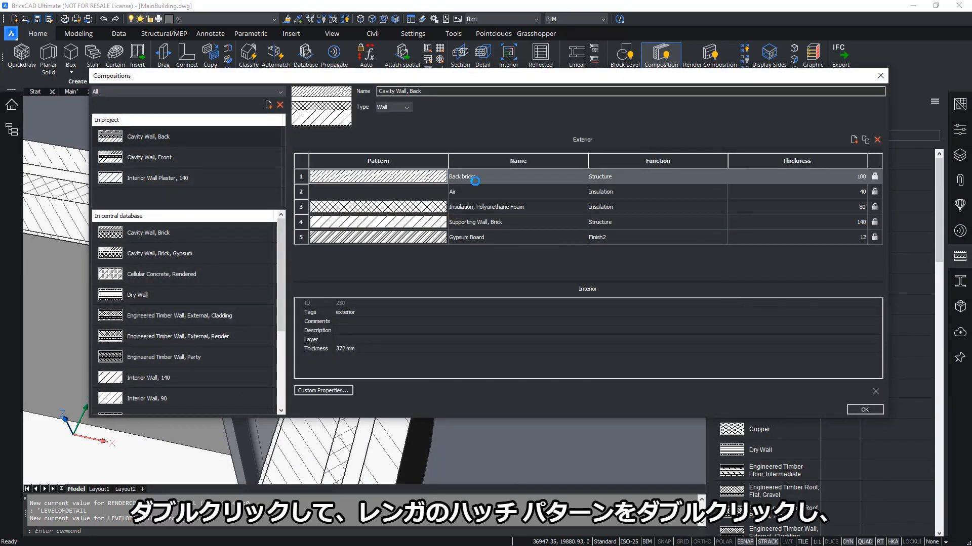
{"action": "double_click", "coordinate": [471, 178]}
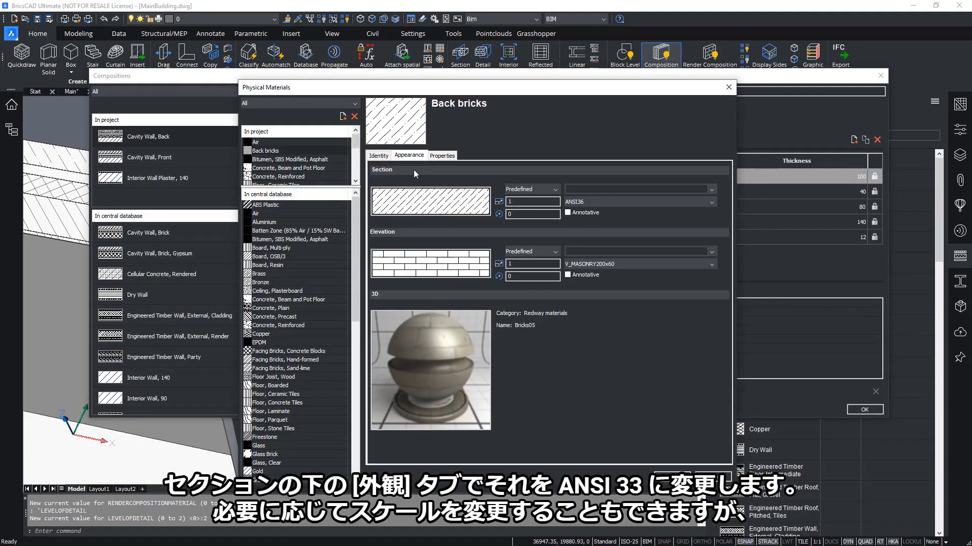
{"action": "left_click", "coordinate": [585, 203]}
{"action": "scroll", "coordinate": [600, 221], "scroll_direction": "up", "scroll_amount": 1}
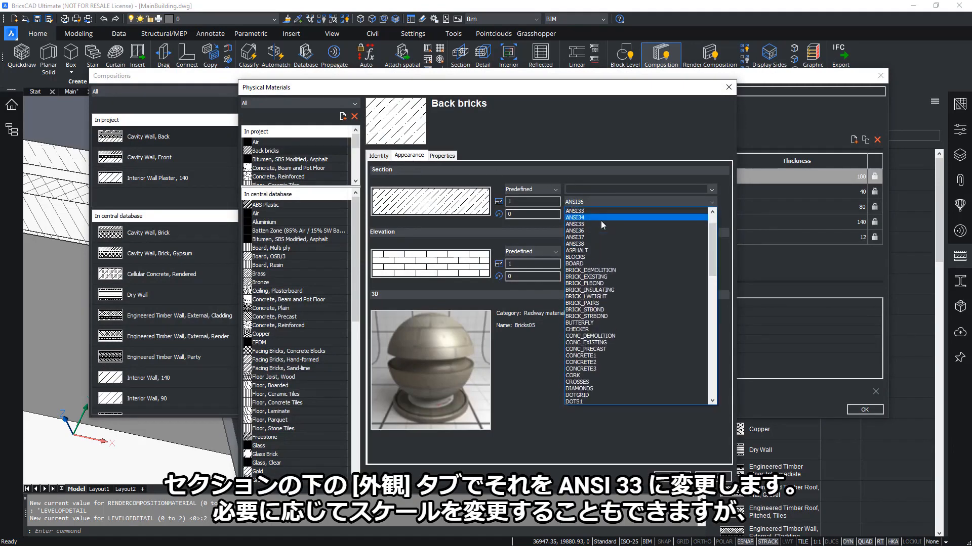
{"action": "left_click", "coordinate": [584, 212]}
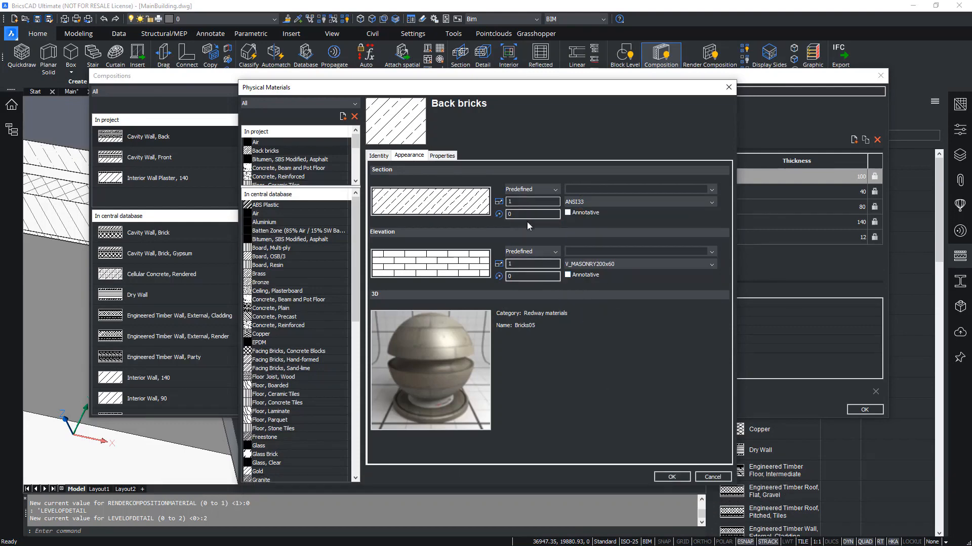
{"action": "left_click", "coordinate": [672, 477]}
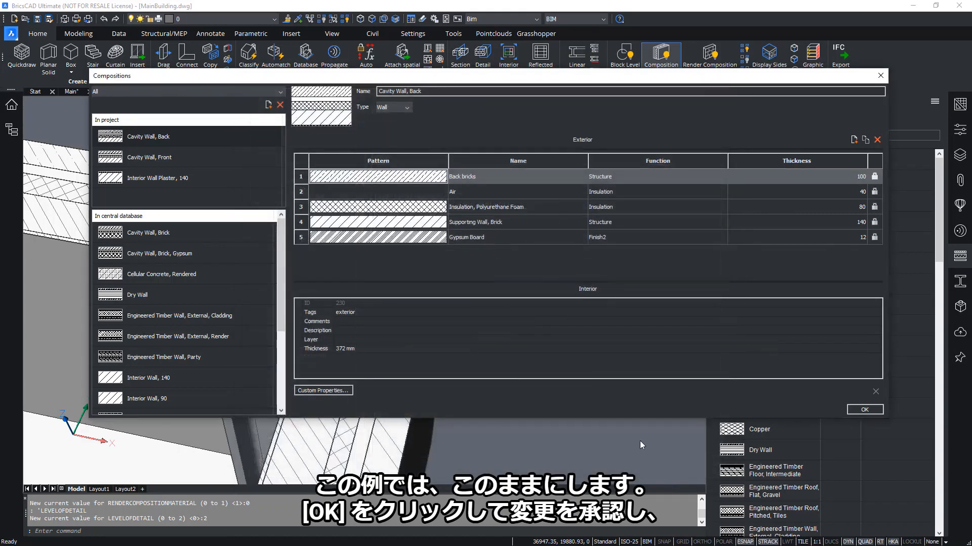
{"action": "left_click", "coordinate": [871, 410]}
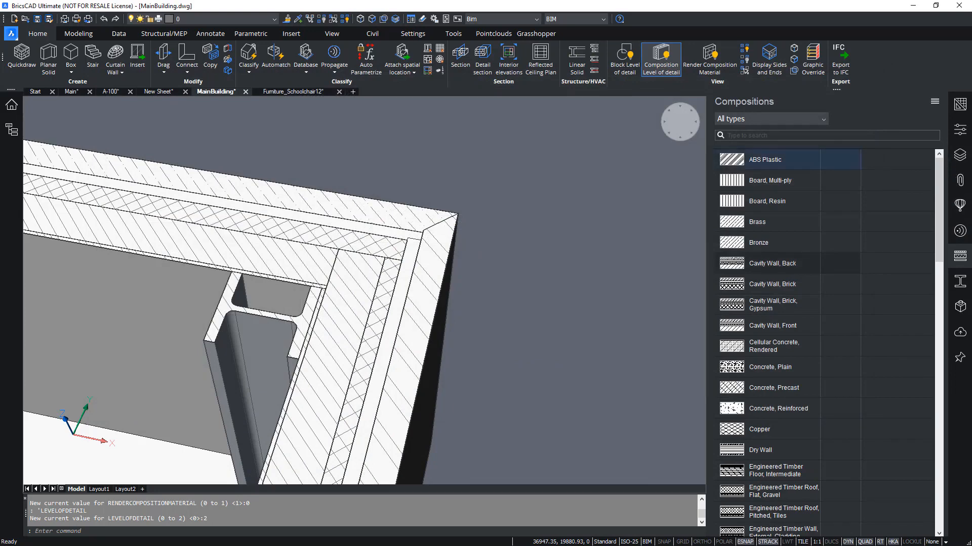
{"action": "left_click", "coordinate": [37, 18]}
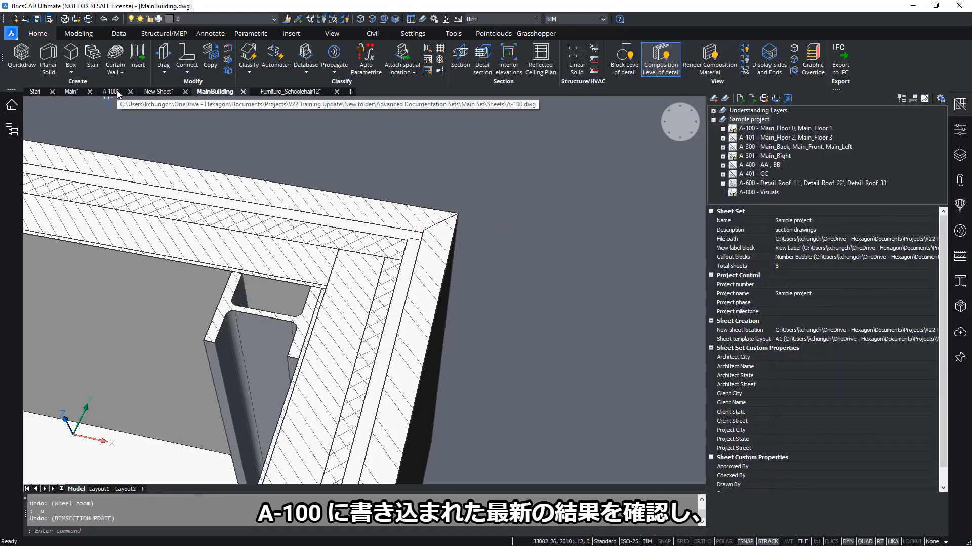
Step: Return to the outer wall corner on sheet A-100 and immediately update the Main_Floor 0 view from the project's sheet list
{"action": "left_click", "coordinate": [117, 91]}
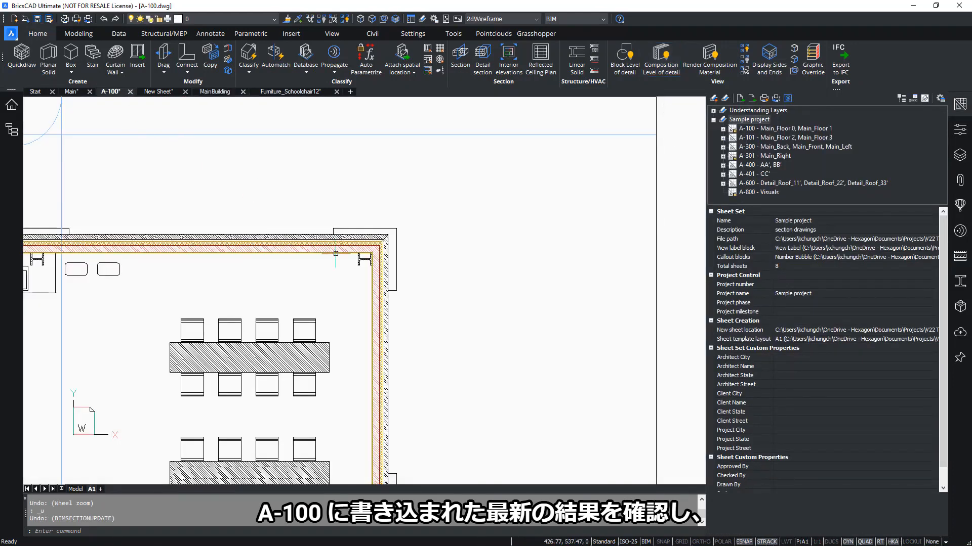
{"action": "scroll", "coordinate": [372, 240], "scroll_direction": "up", "scroll_amount": 5}
{"action": "scroll", "coordinate": [373, 238], "scroll_direction": "up", "scroll_amount": 2}
{"action": "mouse_move", "coordinate": [570, 210]}
{"action": "middle_mouse_down"}
{"action": "mouse_move", "coordinate": [460, 273]}
{"action": "mouse_move", "coordinate": [458, 290]}
{"action": "middle_mouse_up"}
{"action": "left_click", "coordinate": [12, 130]}
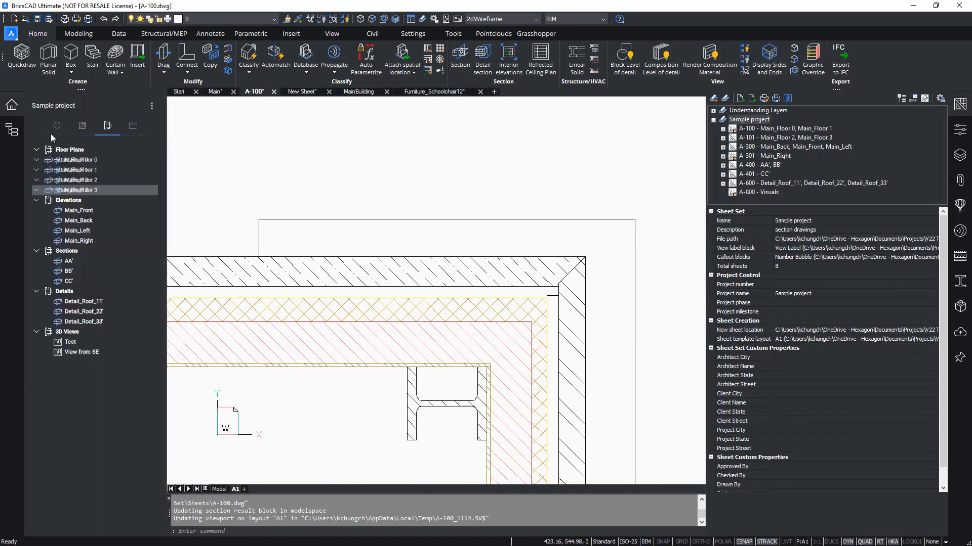
{"action": "left_click", "coordinate": [82, 126]}
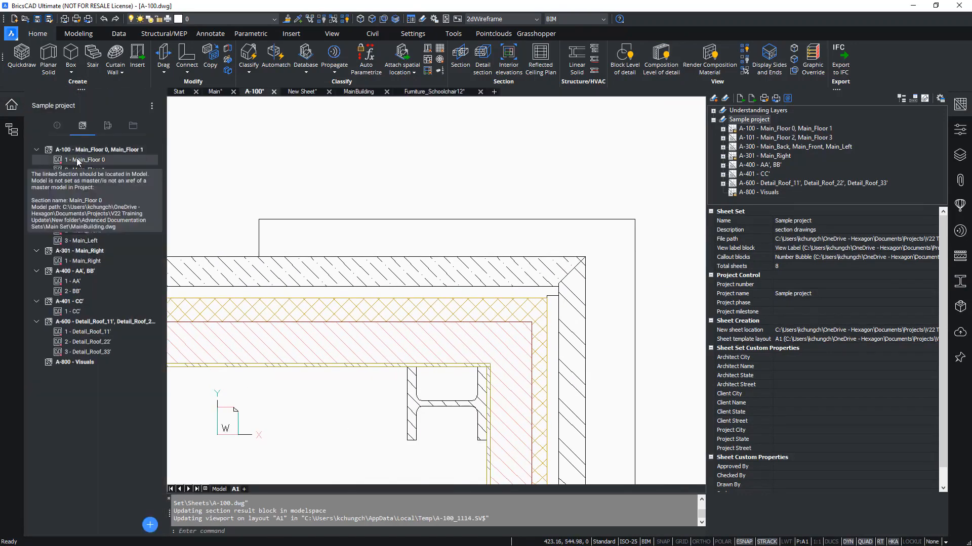
{"action": "right_click", "coordinate": [69, 160]}
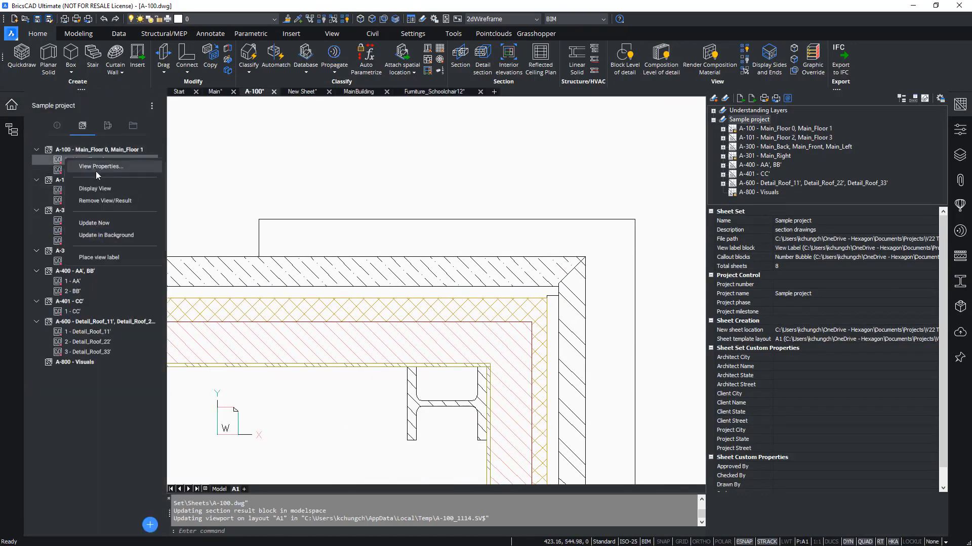
{"action": "left_click", "coordinate": [105, 225]}
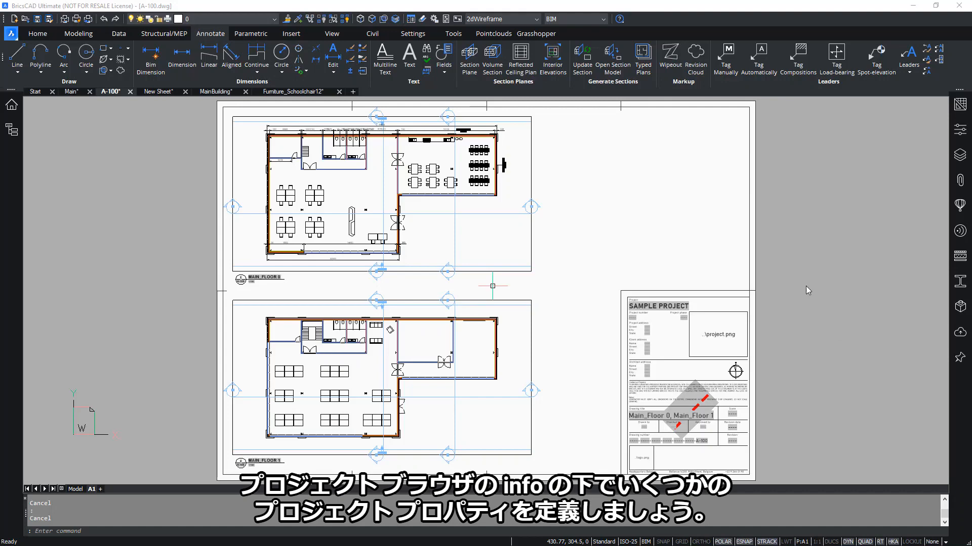
Step: Enter the client's name and set Client State to WA in the project info's sheet set custom properties
{"action": "left_click", "coordinate": [11, 129]}
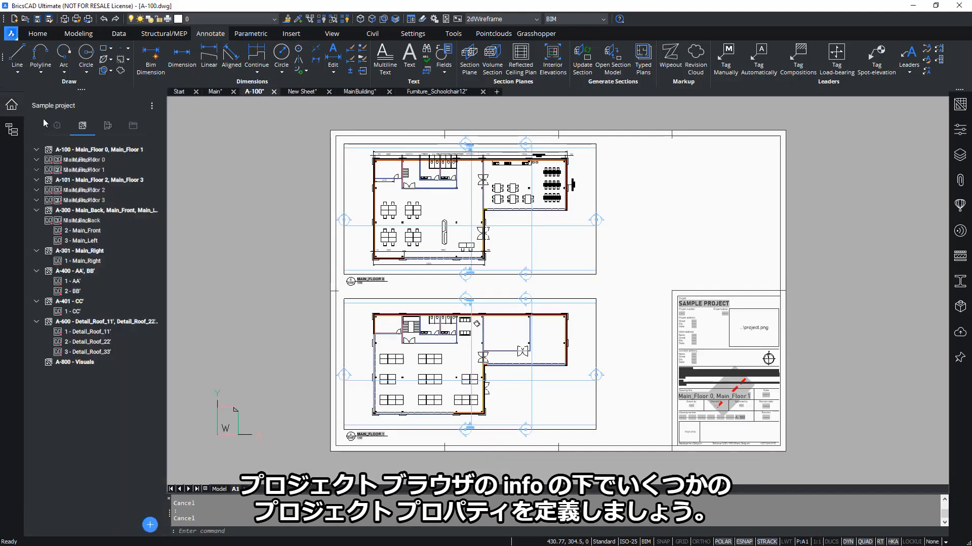
{"action": "left_click", "coordinate": [57, 131]}
{"action": "scroll", "coordinate": [80, 404], "scroll_direction": "down", "scroll_amount": 4}
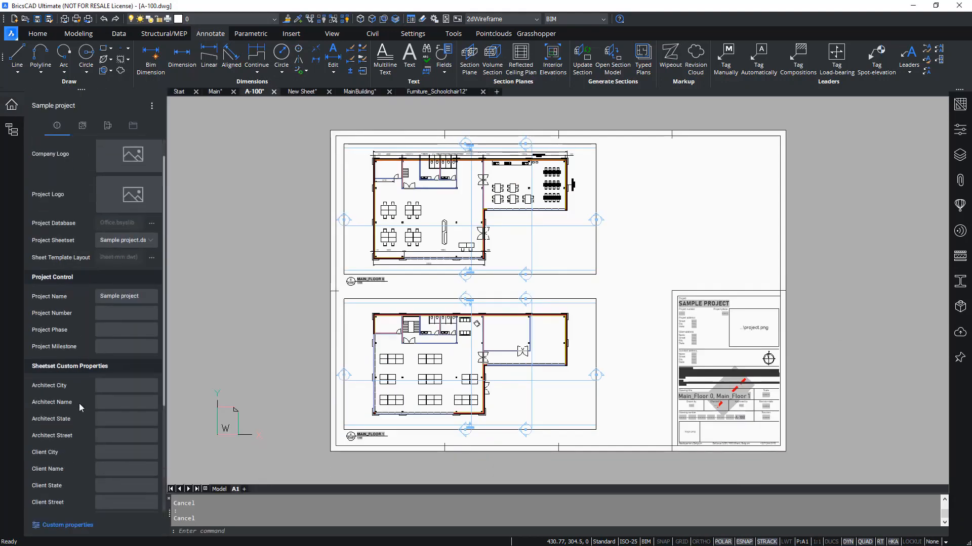
{"action": "scroll", "coordinate": [672, 376], "scroll_direction": "up", "scroll_amount": 5}
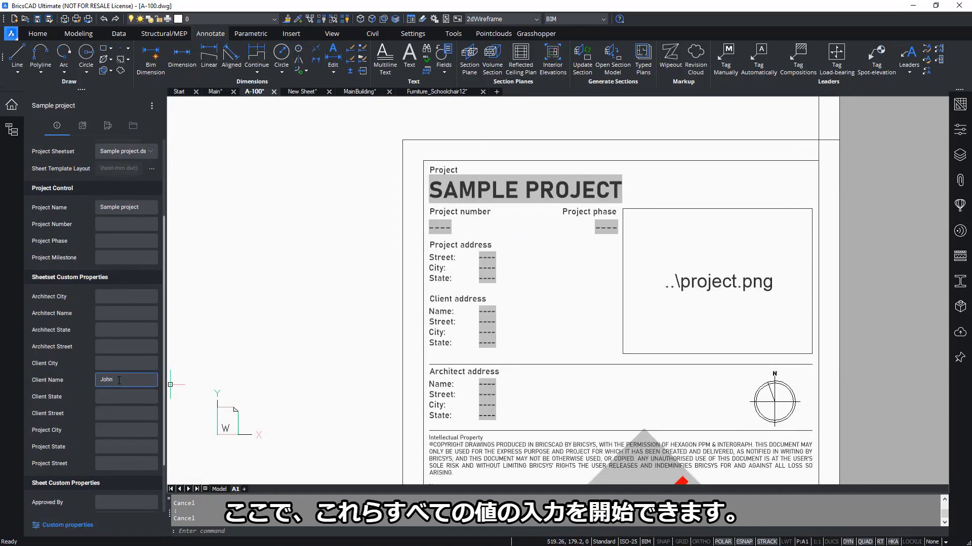
{"action": "left_click", "coordinate": [122, 397]}
{"action": "type", "text": "WA"}
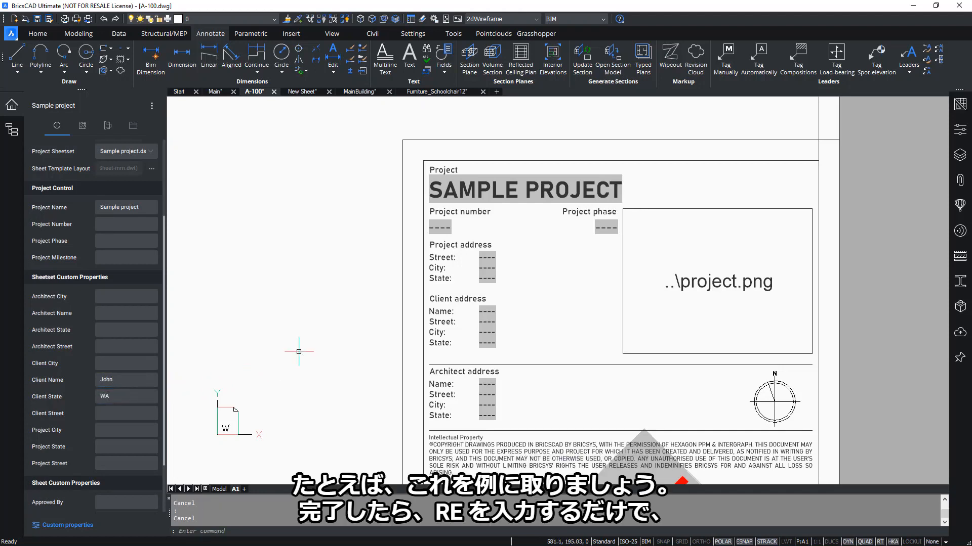
Step: Regenerate the drawing to refresh the client fields in the title block
{"action": "type", "text": "re"}
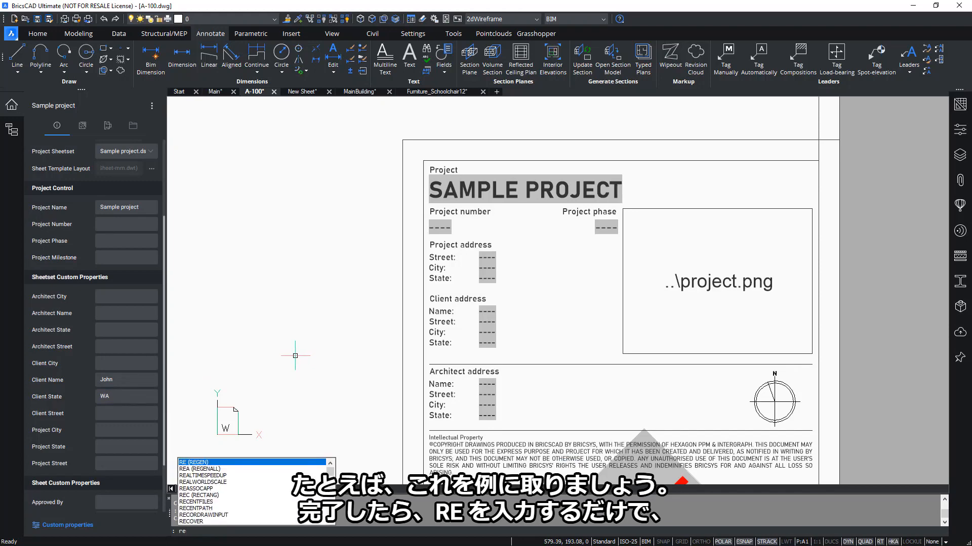
{"action": "key", "text": "Return"}
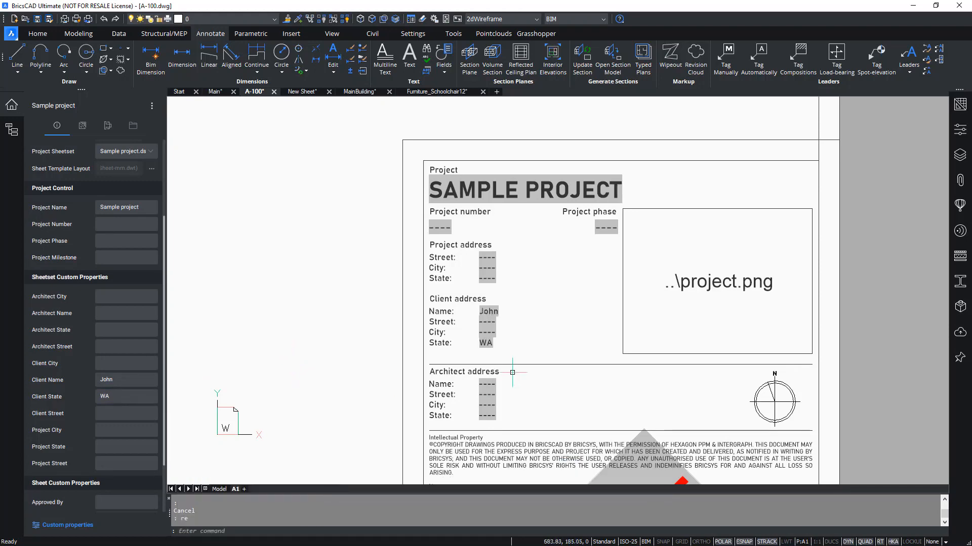
{"action": "left_click", "coordinate": [483, 324]}
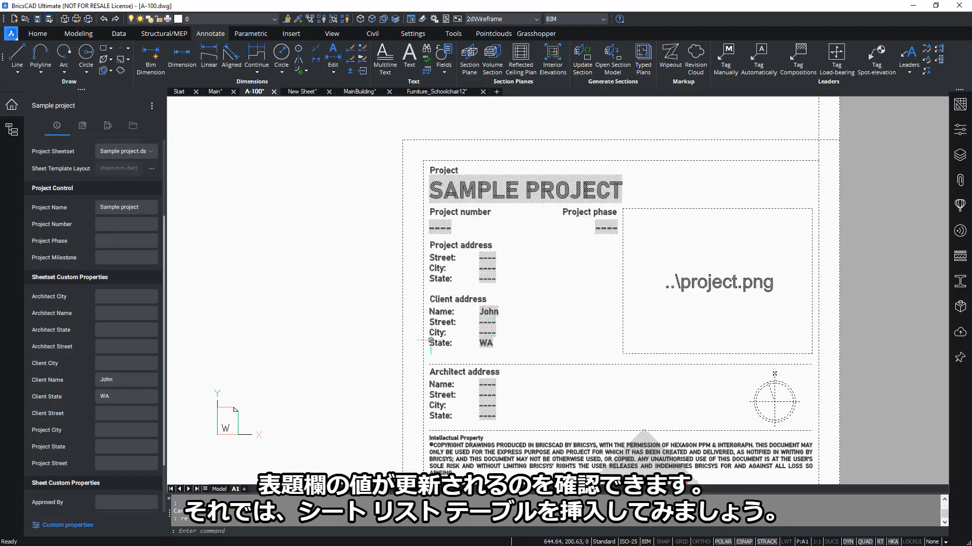
{"action": "key", "text": "Escape"}
{"action": "key", "text": "Escape"}
{"action": "middle_click", "coordinate": [338, 282]}
{"action": "middle_click", "coordinate": [338, 282]}
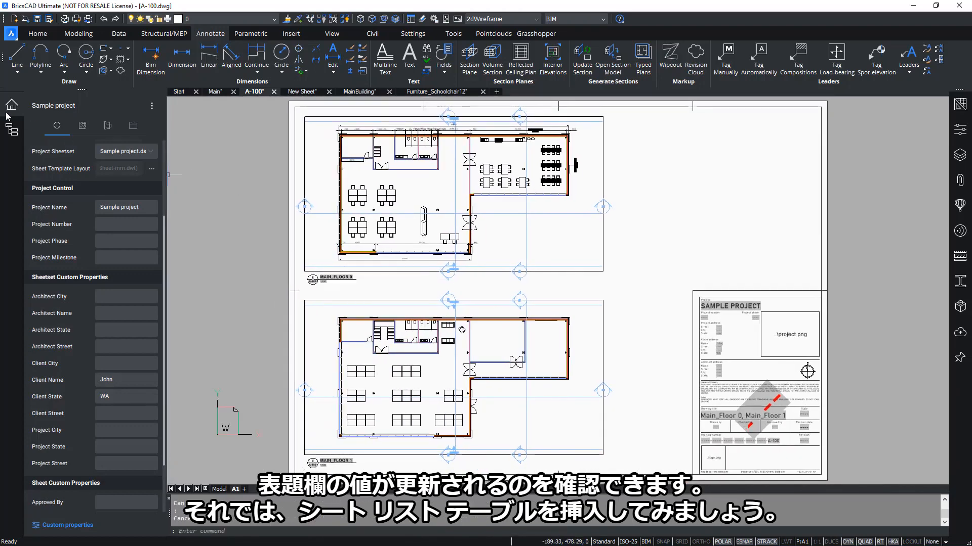
Step: Insert the sheet list table of the Sample project sheet set above the title block and regenerate the drawing to fill it
{"action": "left_click", "coordinate": [12, 130]}
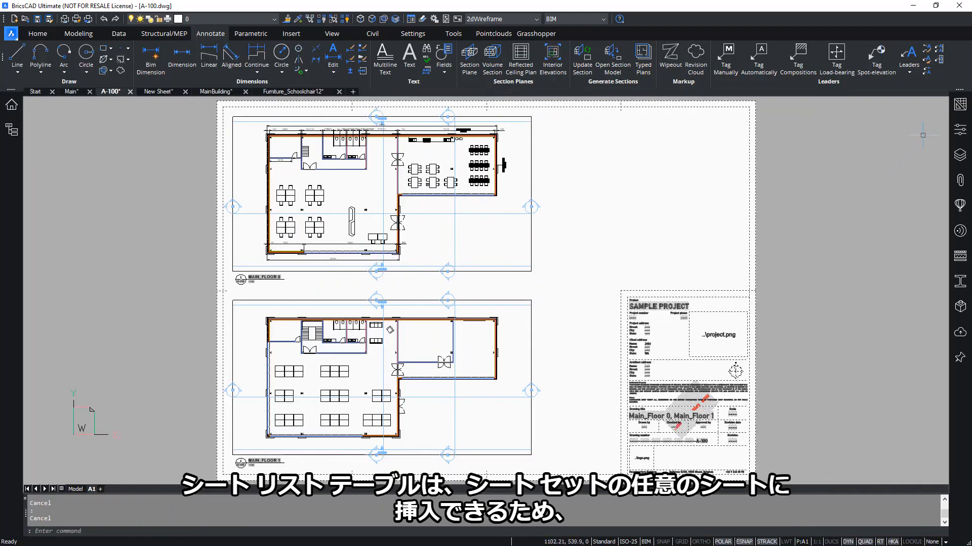
{"action": "left_click", "coordinate": [960, 105]}
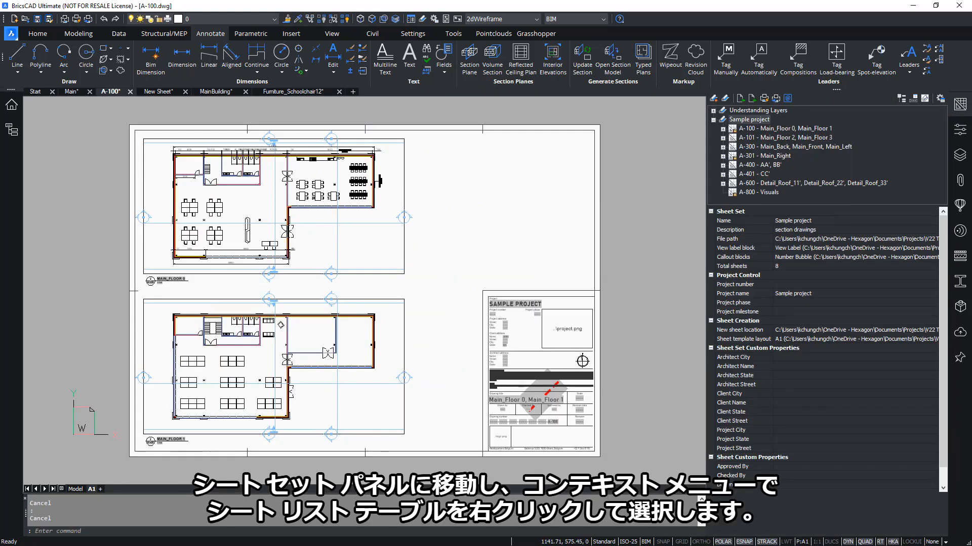
{"action": "right_click", "coordinate": [762, 120]}
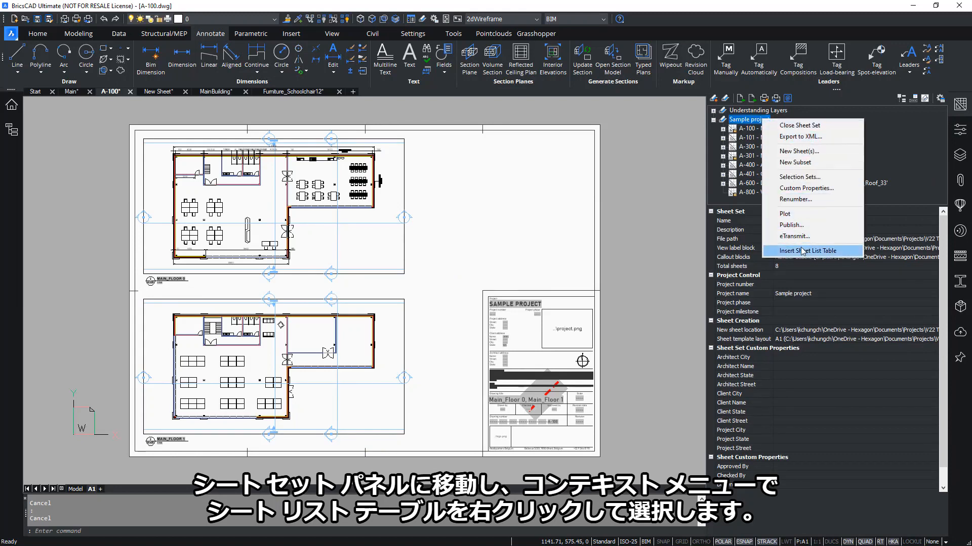
{"action": "left_click", "coordinate": [802, 252]}
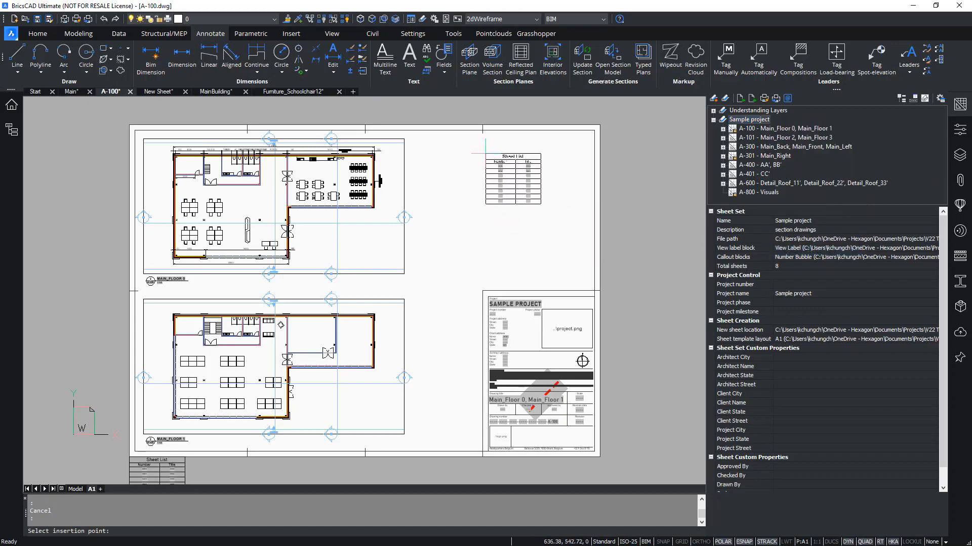
{"action": "scroll", "coordinate": [482, 131], "scroll_direction": "up", "scroll_amount": 2}
{"action": "left_click", "coordinate": [482, 132]}
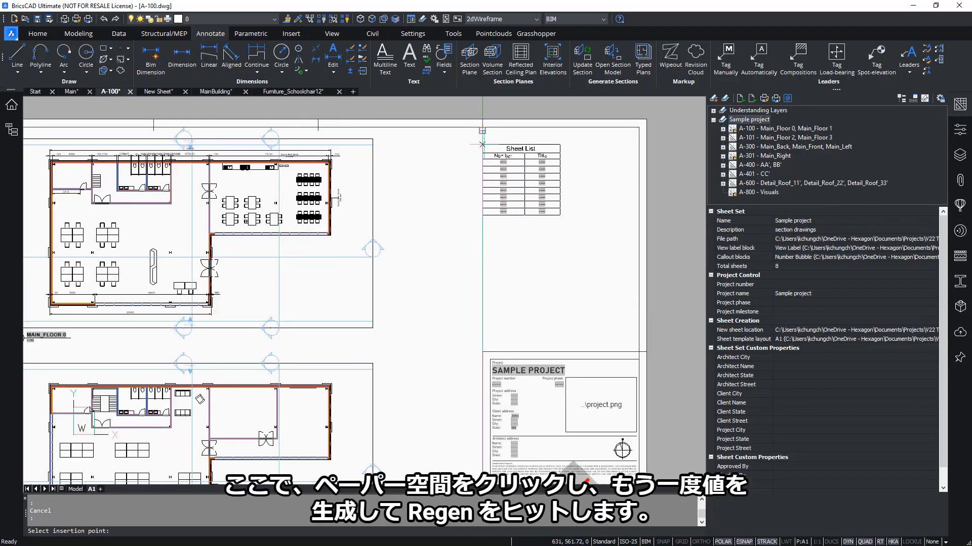
{"action": "key", "text": "Escape"}
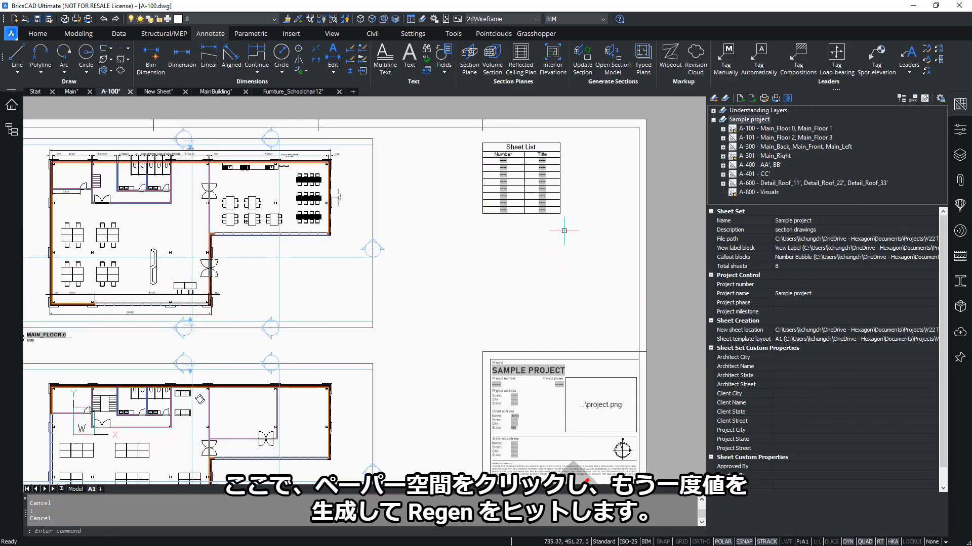
{"action": "type", "text": "re"}
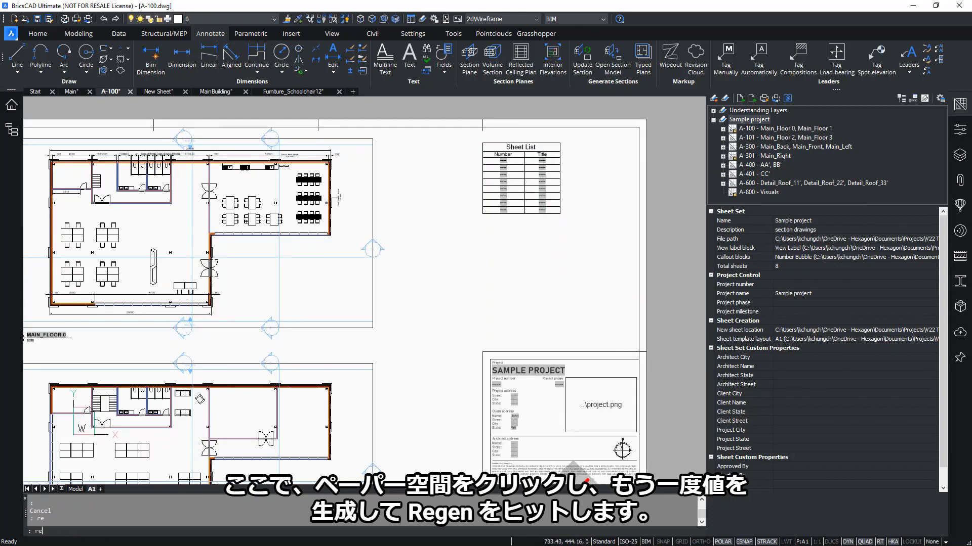
{"action": "key", "text": "Return"}
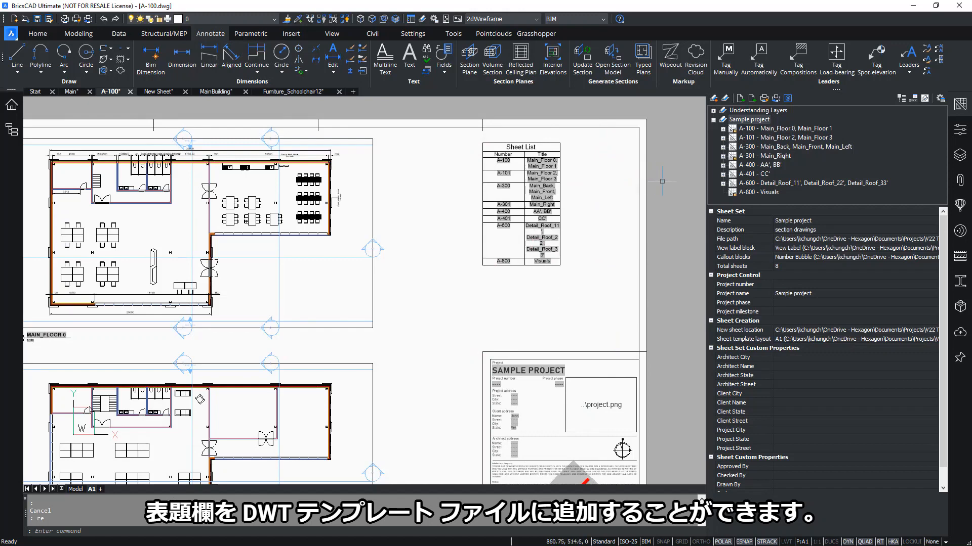
Step: Widen the Title column of the sheet list table until the table nearly reaches the sheet border
{"action": "left_click", "coordinate": [960, 105]}
{"action": "scroll", "coordinate": [689, 152], "scroll_direction": "up", "scroll_amount": 5}
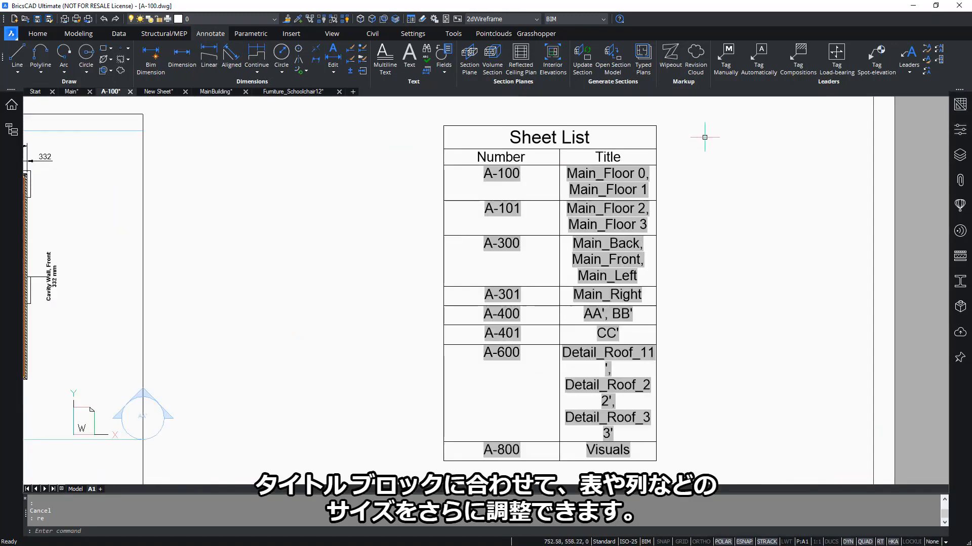
{"action": "left_click", "coordinate": [661, 148]}
{"action": "left_click", "coordinate": [656, 149]}
{"action": "left_click", "coordinate": [856, 149]}
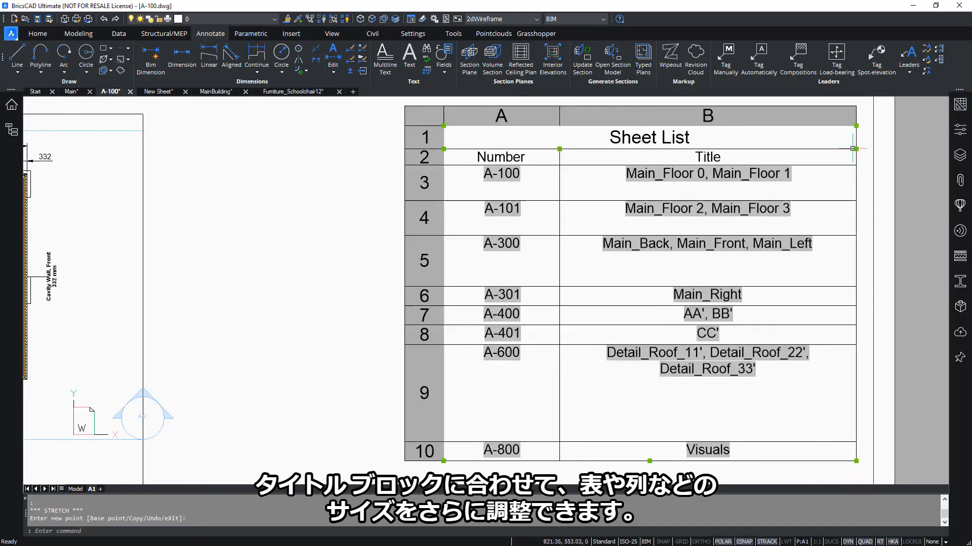
{"action": "key", "text": "Escape"}
{"action": "key", "text": "Escape"}
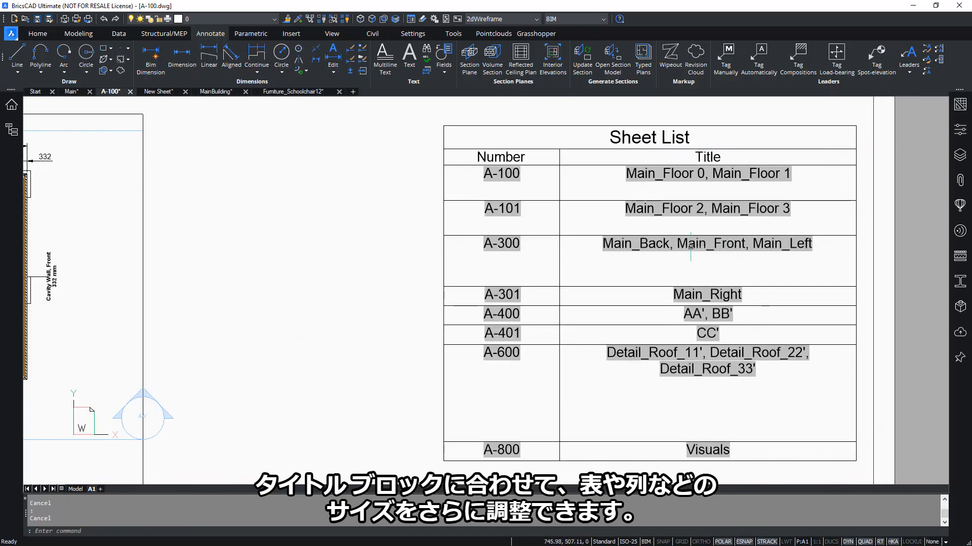
{"action": "scroll", "coordinate": [705, 271], "scroll_direction": "down", "scroll_amount": 5}
{"action": "scroll", "coordinate": [832, 326], "scroll_direction": "up", "scroll_amount": 1}
{"action": "middle_click_drag", "start_coordinate": [834, 327], "coordinate": [758, 269]}
{"action": "scroll", "coordinate": [832, 265], "scroll_direction": "down", "scroll_amount": 2}
{"action": "middle_click", "coordinate": [758, 268]}
{"action": "middle_click", "coordinate": [758, 269]}
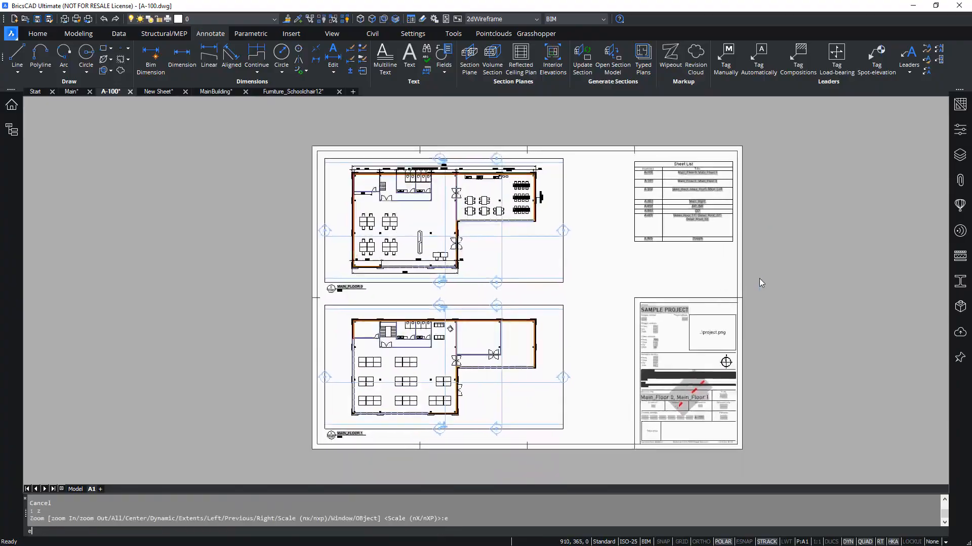
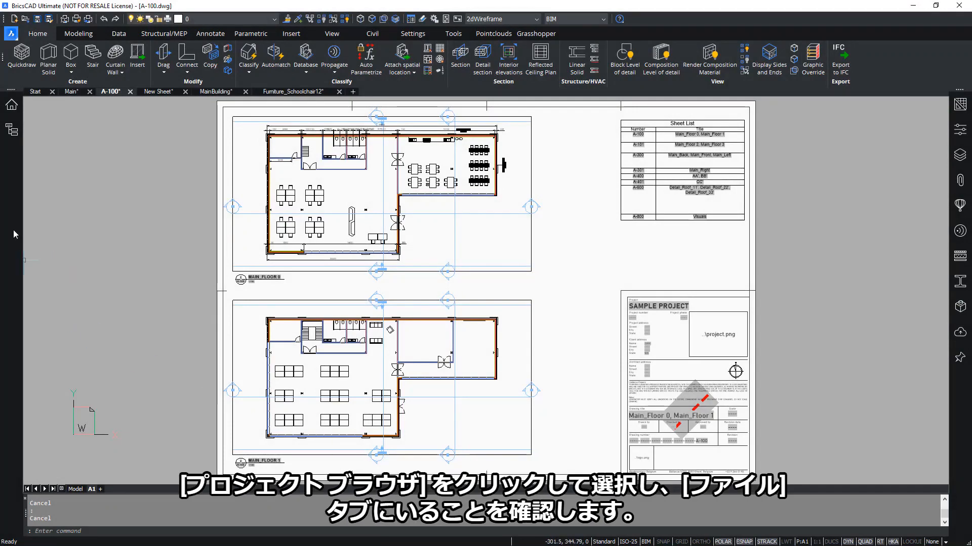
Step: Import the Area Plan.tp typed plan from the Typed Plans folder under Advanced Documentation Sets into the project
{"action": "left_click", "coordinate": [11, 130]}
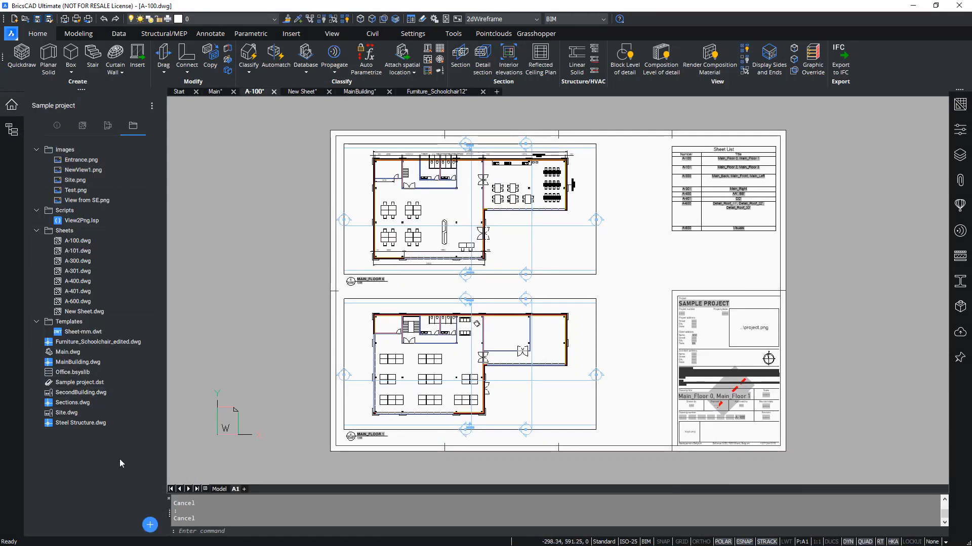
{"action": "left_click", "coordinate": [150, 525]}
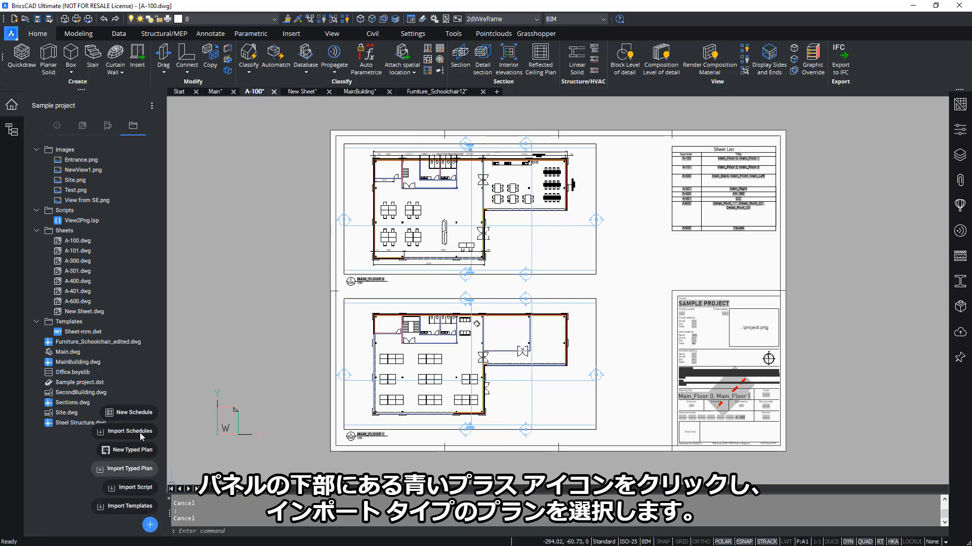
{"action": "left_click", "coordinate": [137, 472]}
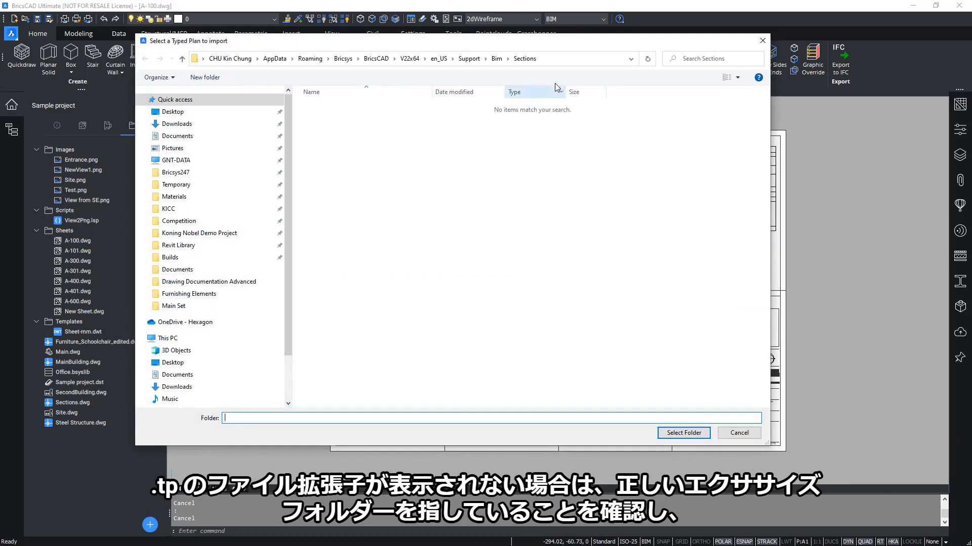
{"action": "left_click", "coordinate": [569, 59]}
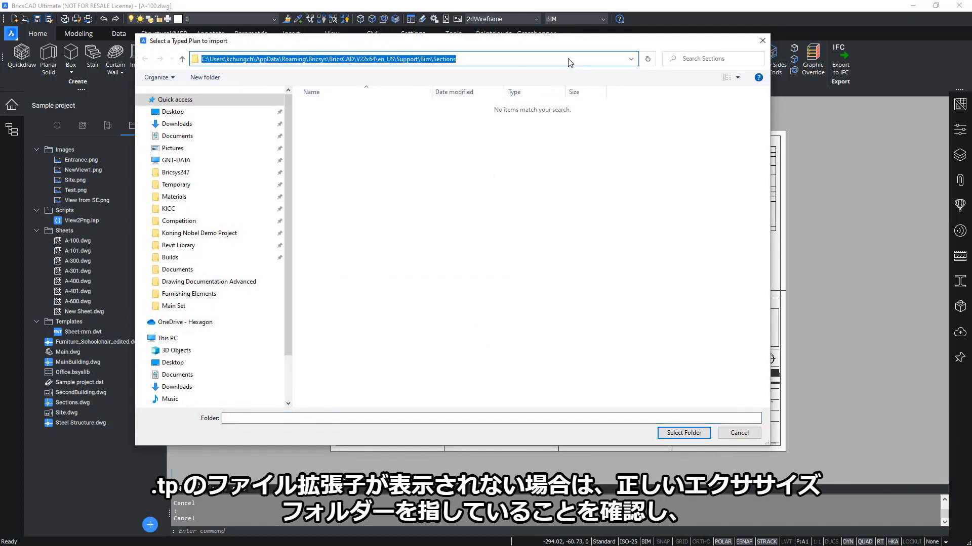
{"action": "type", "text": "C:\\Users\\kchungch\\OneDrive - Hexagon\\Documents\\Projects\\V22 Training Update\\New folder\\Advanced Documentation Sets\\Typed Plans"}
{"action": "key", "text": "Return"}
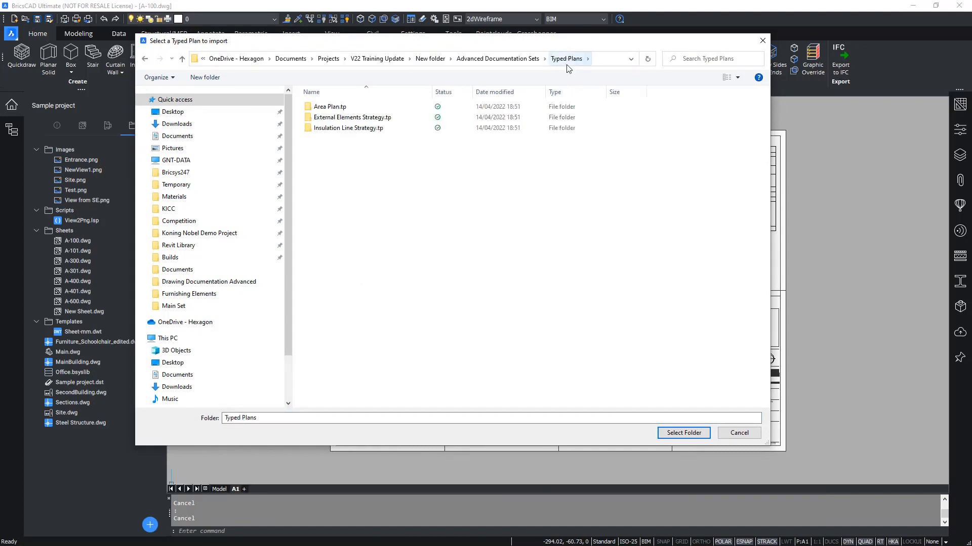
{"action": "left_click", "coordinate": [396, 106]}
{"action": "left_click", "coordinate": [397, 127]}
{"action": "left_click", "coordinate": [397, 108]}
{"action": "left_click", "coordinate": [684, 433]}
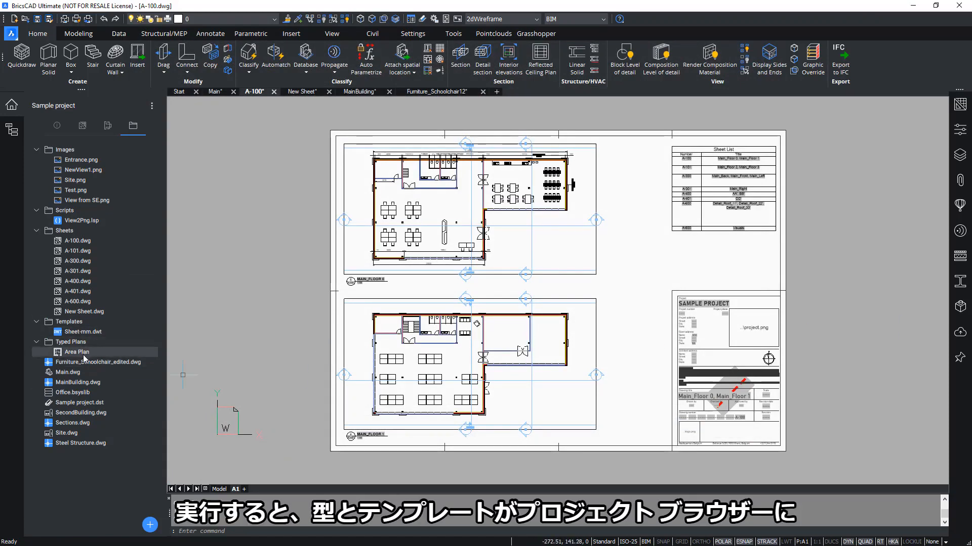
{"action": "key", "text": "Escape"}
{"action": "key", "text": "Escape"}
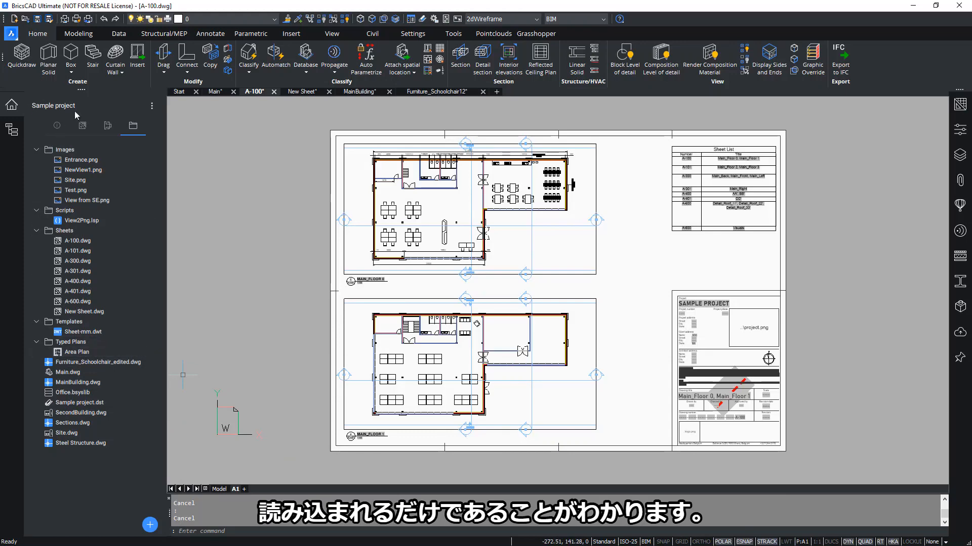
Step: Import the External Elements Strategy.tp typed plan from the Typed Plans folder into the project
{"action": "left_click", "coordinate": [149, 524]}
{"action": "left_click", "coordinate": [147, 468]}
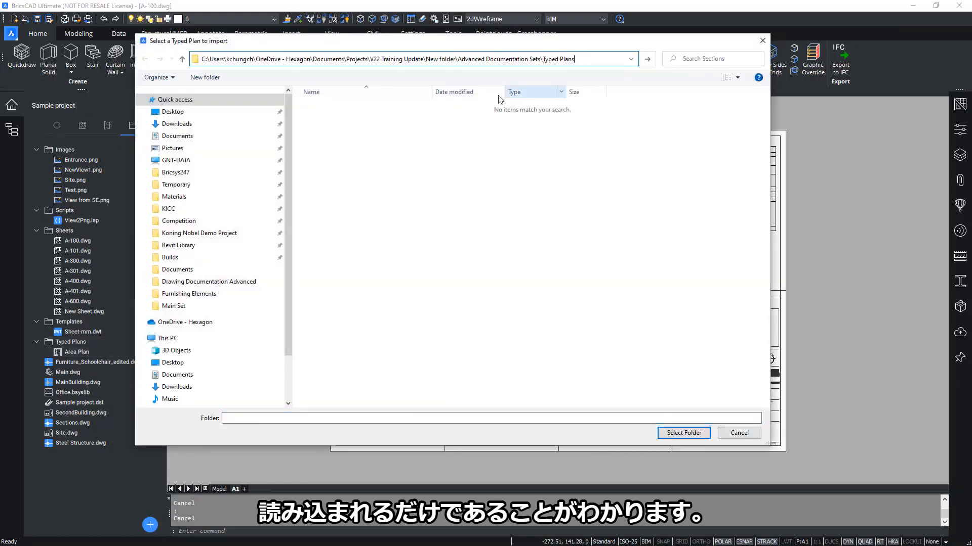
{"action": "left_click", "coordinate": [415, 120]}
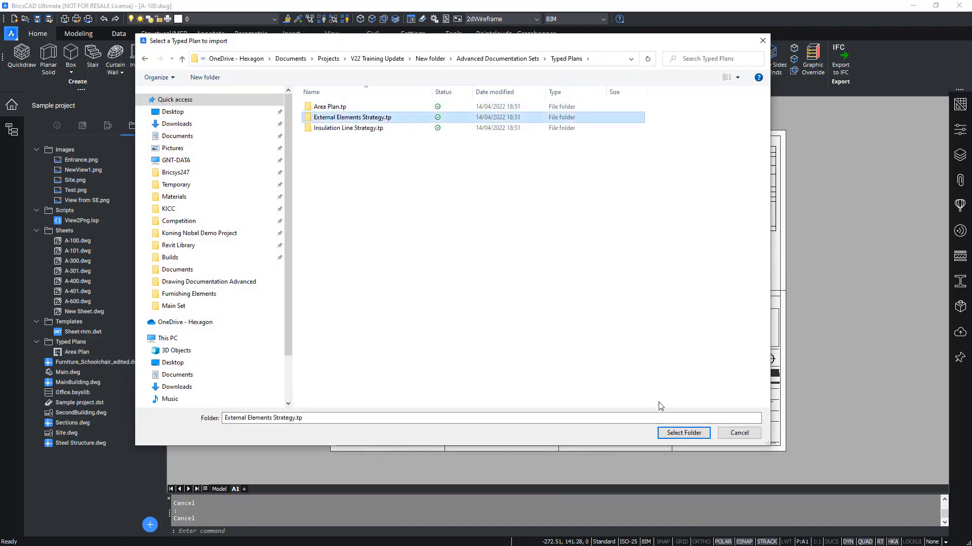
{"action": "left_click", "coordinate": [683, 433]}
Step: Import the Insulation Line Strategy.tp typed plan from the Typed Plans folder into the project
{"action": "left_click", "coordinate": [150, 524]}
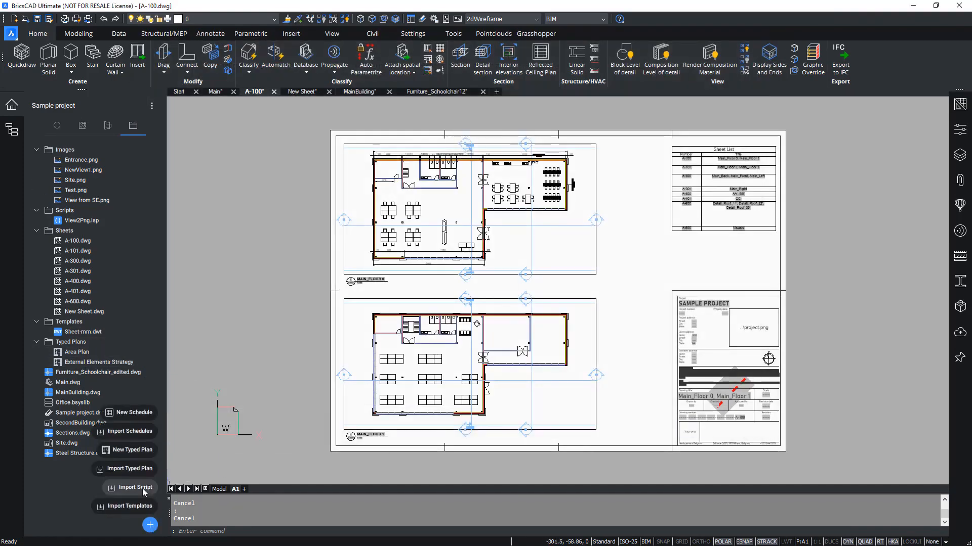
{"action": "left_click", "coordinate": [130, 468]}
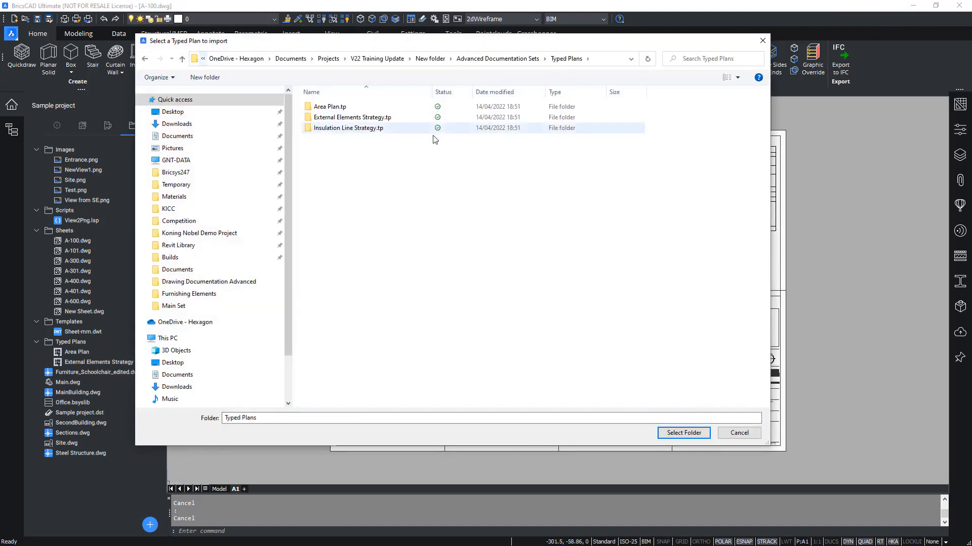
{"action": "left_click", "coordinate": [385, 128]}
{"action": "left_click", "coordinate": [683, 432]}
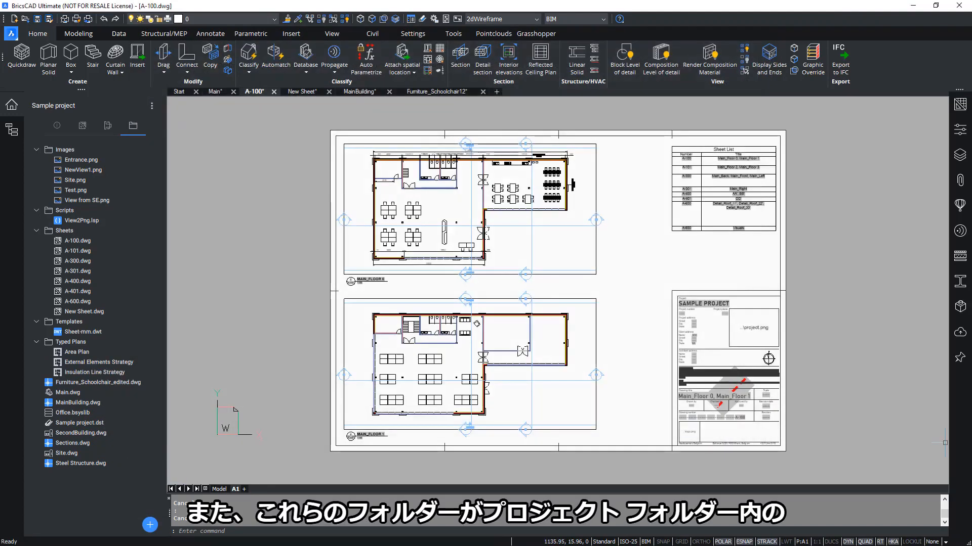
Step: Examine the files inside the project's Area Plan typed plan folder and close it
{"action": "left_click", "coordinate": [81, 355]}
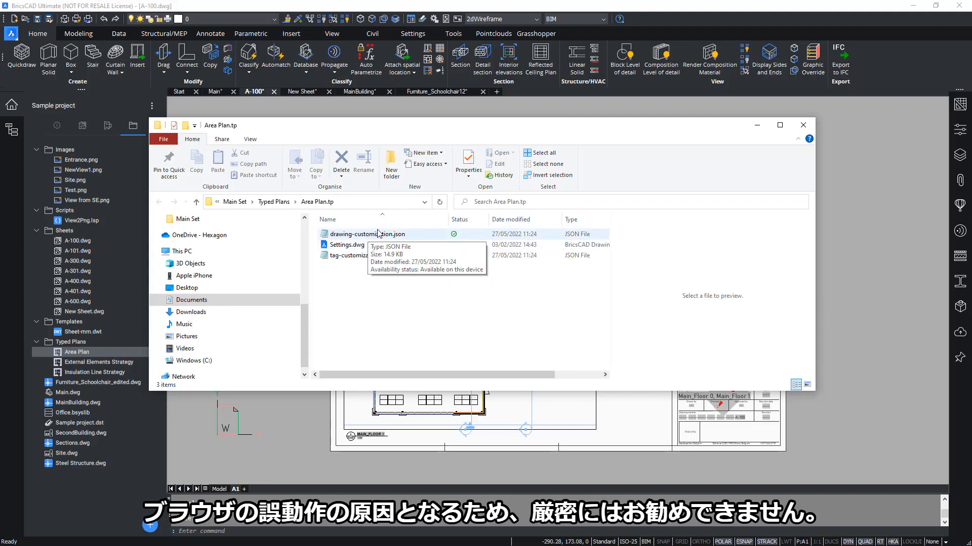
{"action": "left_click", "coordinate": [803, 126]}
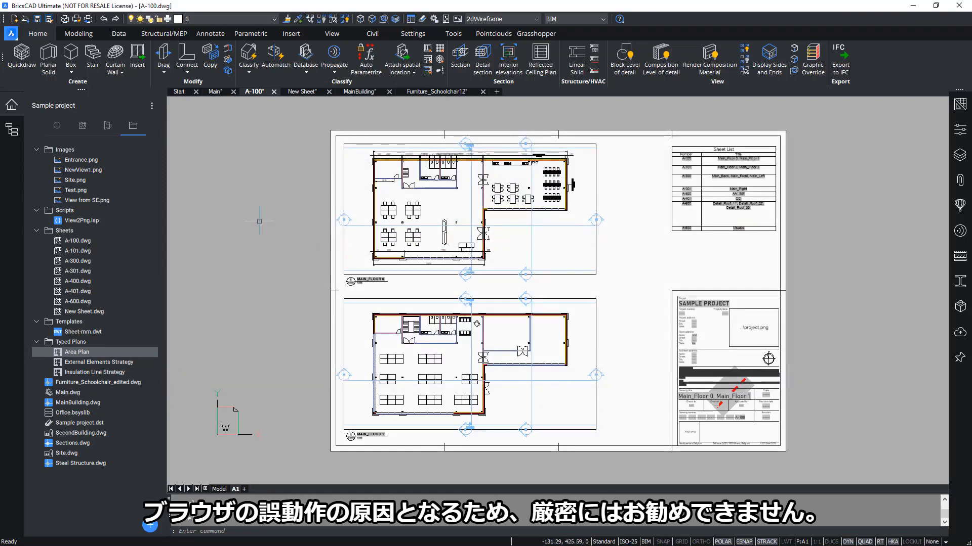
{"action": "scroll", "coordinate": [269, 226], "scroll_direction": "down", "scroll_amount": 1}
{"action": "scroll", "coordinate": [281, 226], "scroll_direction": "up", "scroll_amount": 1}
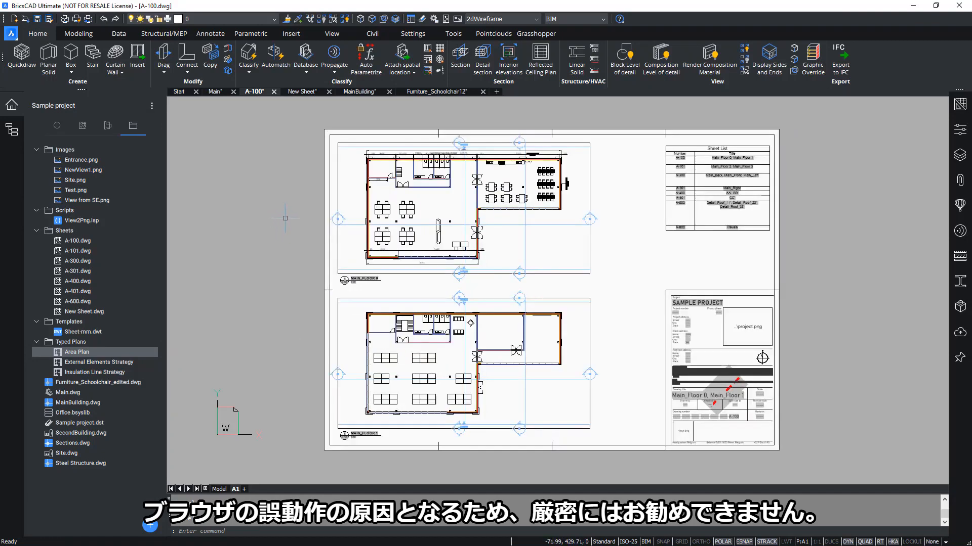
Step: Set the Main_Floor 0 viewport's drawing customization to External Elements Strategy and update its section
{"action": "left_click", "coordinate": [11, 130]}
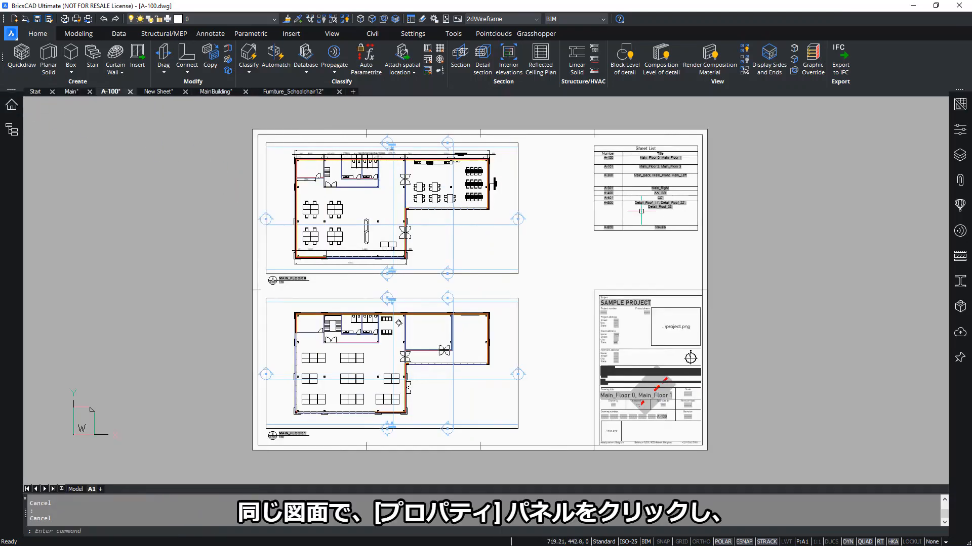
{"action": "left_click", "coordinate": [960, 129]}
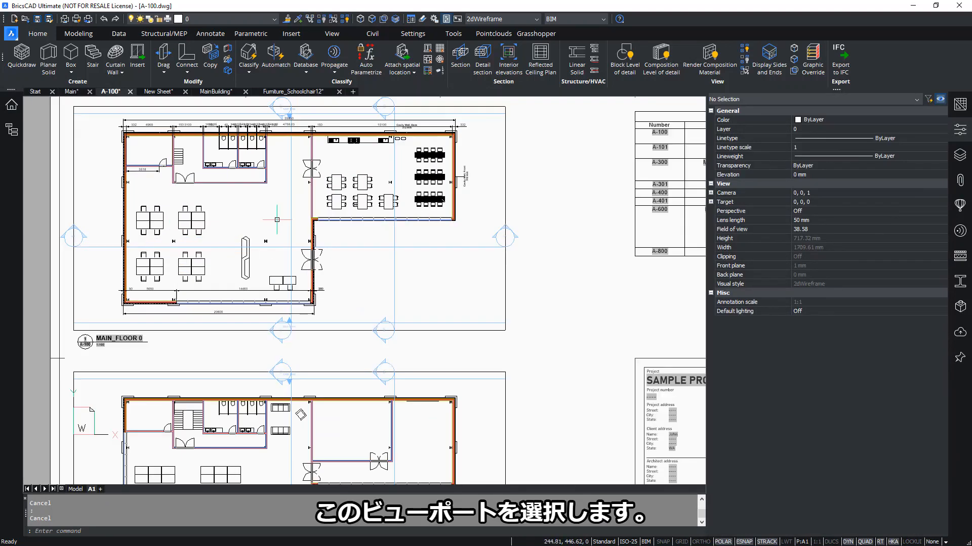
{"action": "scroll", "coordinate": [276, 219], "scroll_direction": "up", "scroll_amount": 3}
{"action": "left_click_drag", "start_coordinate": [569, 267], "coordinate": [492, 292]}
{"action": "middle_click_drag", "start_coordinate": [581, 278], "coordinate": [611, 346]}
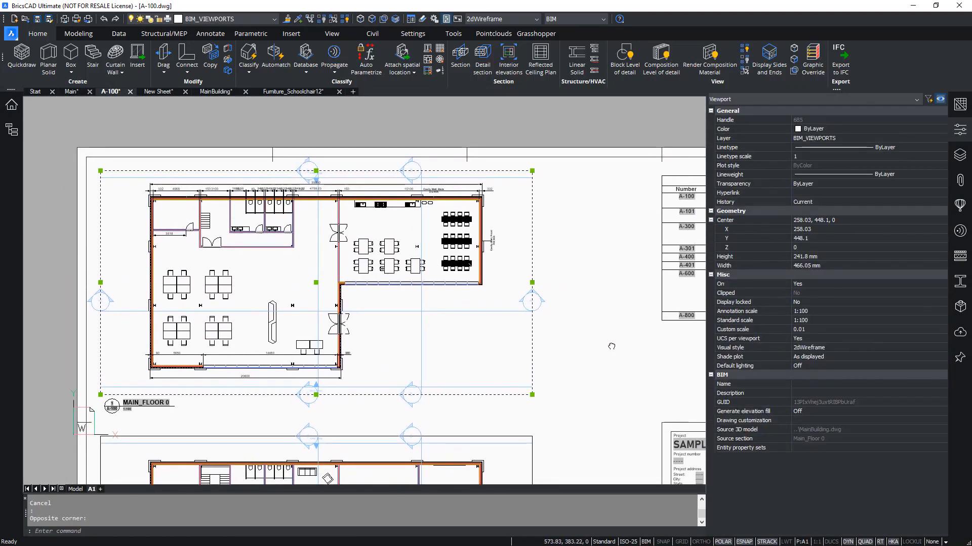
{"action": "left_click", "coordinate": [754, 421]}
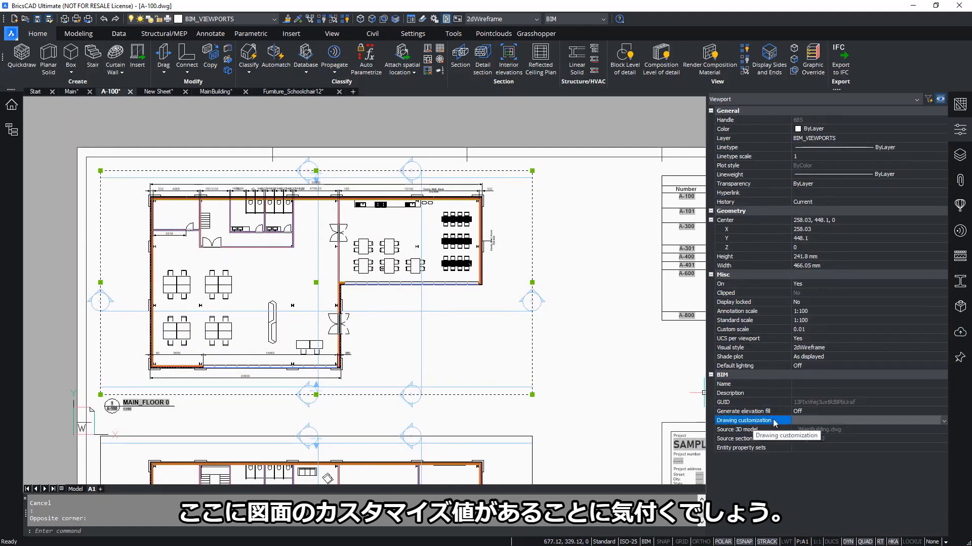
{"action": "left_click", "coordinate": [884, 421]}
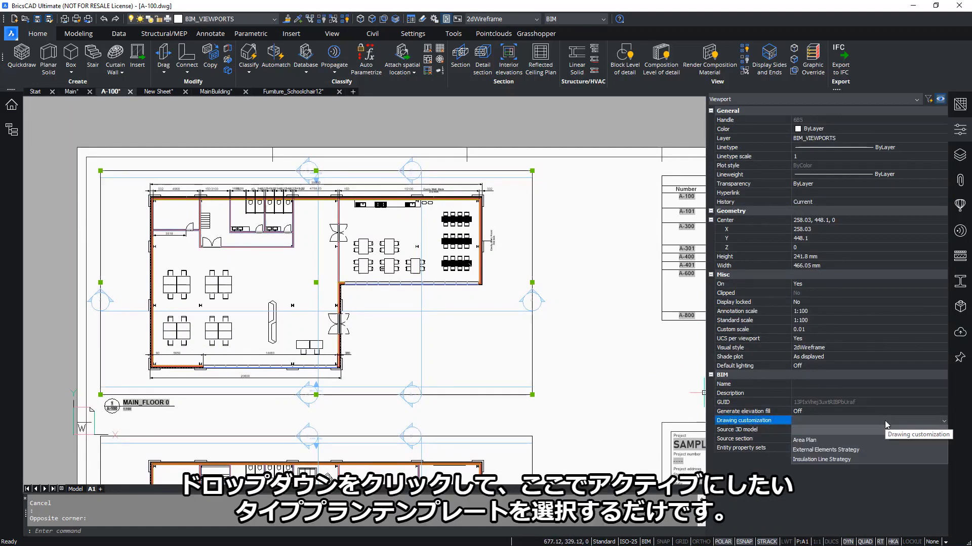
{"action": "left_click", "coordinate": [884, 450]}
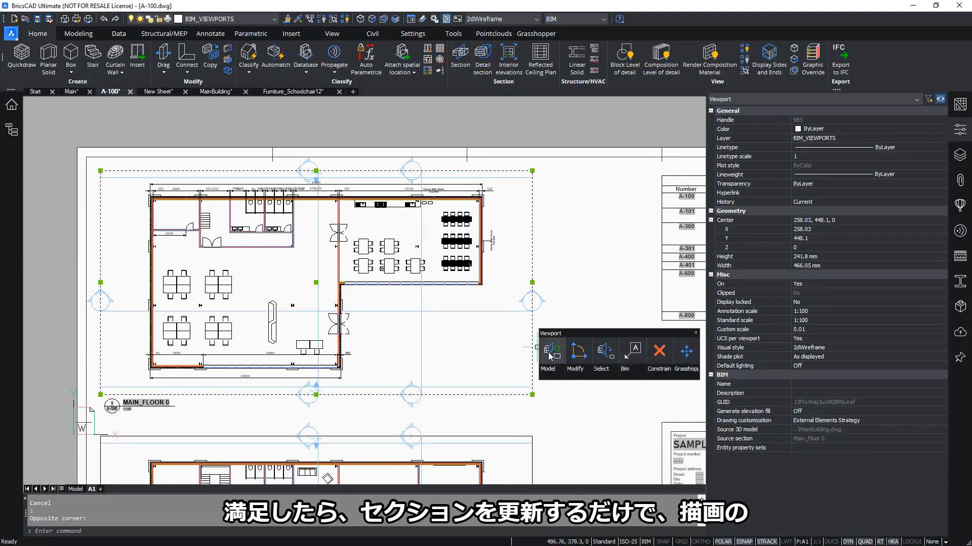
{"action": "left_click", "coordinate": [549, 354]}
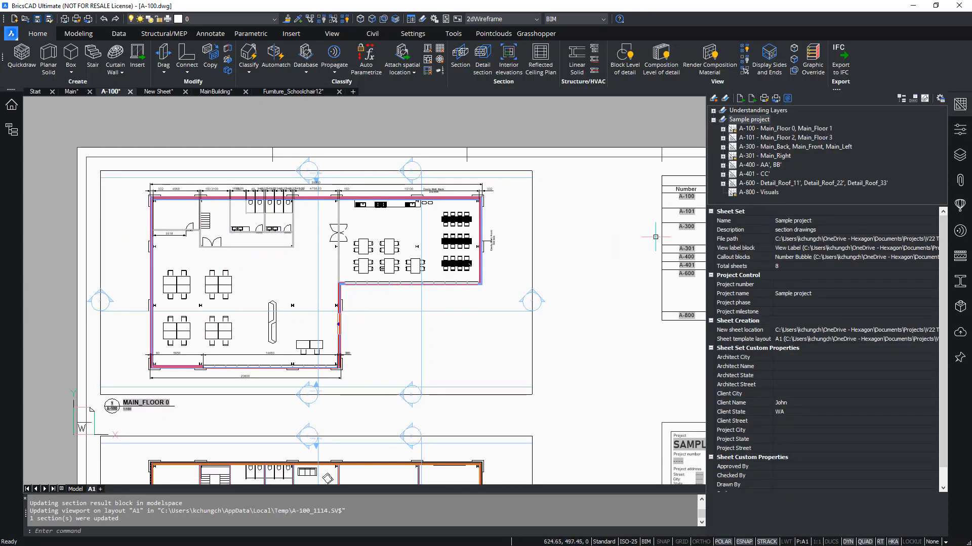
Step: Examine how the exterior walls, doors and curtain walls are displayed in the Main_Floor 0 plan
{"action": "left_click", "coordinate": [960, 127]}
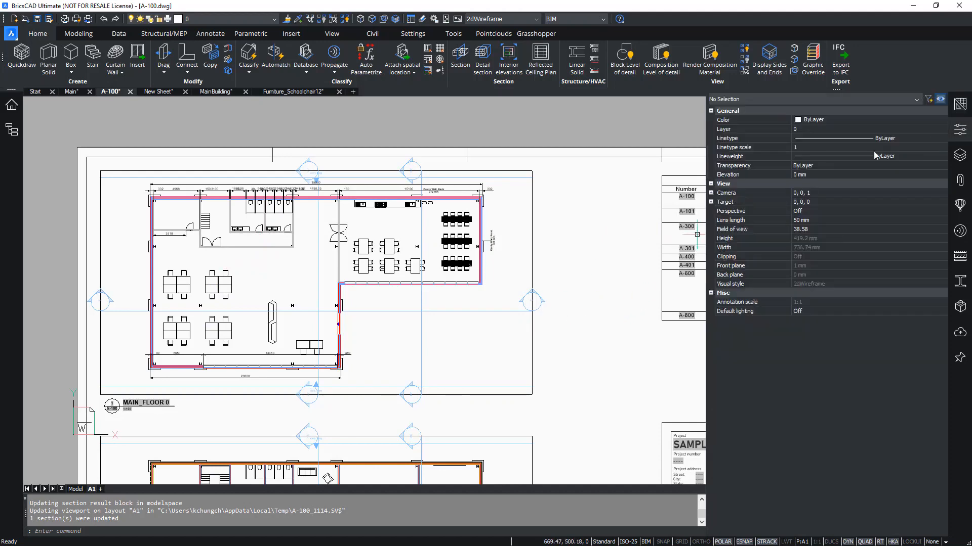
{"action": "left_click", "coordinate": [960, 127]}
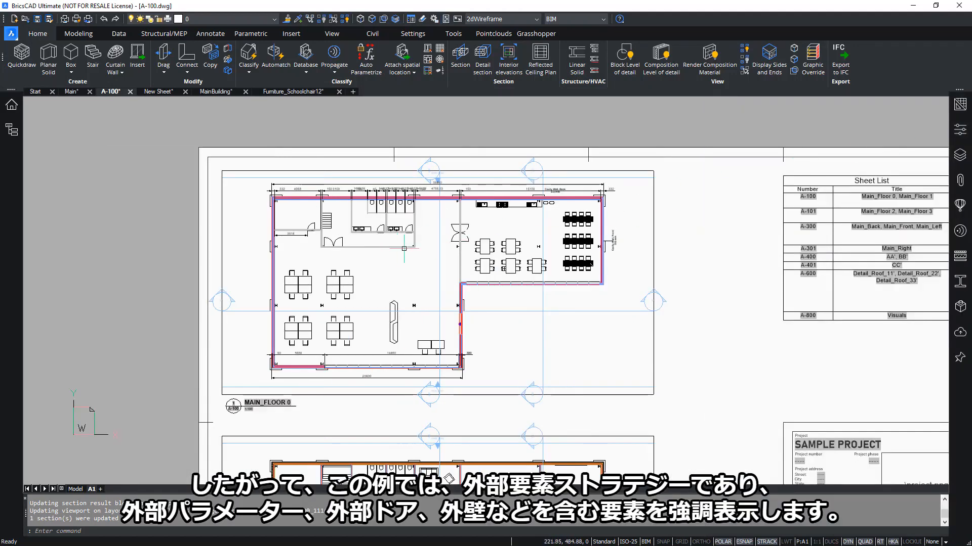
{"action": "scroll", "coordinate": [384, 188], "scroll_direction": "up", "scroll_amount": 1}
{"action": "scroll", "coordinate": [630, 276], "scroll_direction": "up", "scroll_amount": 1}
{"action": "scroll", "coordinate": [637, 349], "scroll_direction": "up", "scroll_amount": 3}
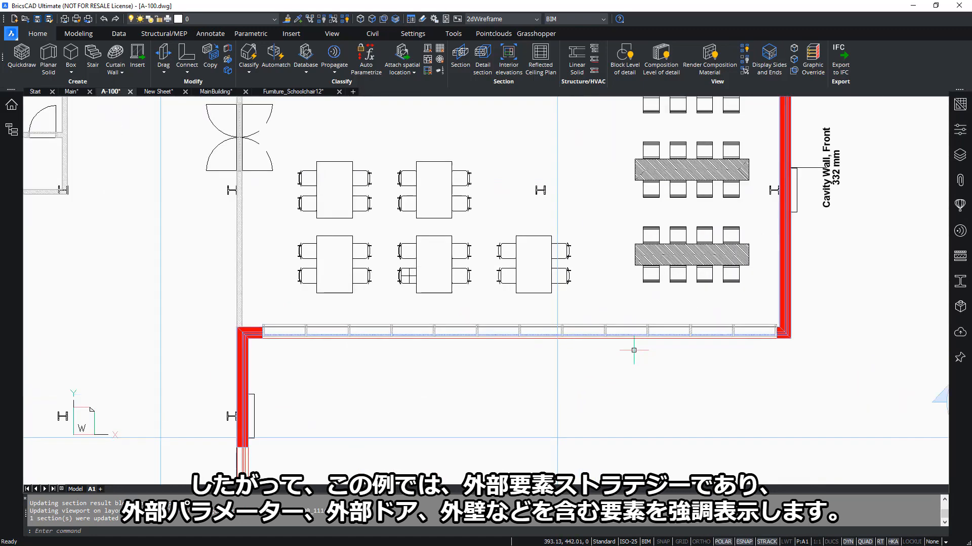
{"action": "scroll", "coordinate": [863, 258], "scroll_direction": "down", "scroll_amount": 3}
{"action": "scroll", "coordinate": [579, 446], "scroll_direction": "up", "scroll_amount": 2}
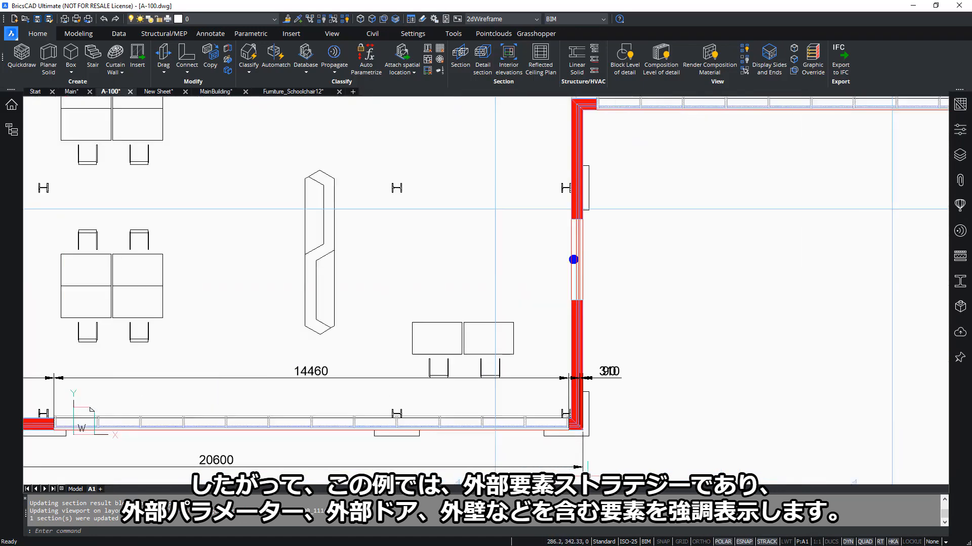
{"action": "scroll", "coordinate": [578, 303], "scroll_direction": "down", "scroll_amount": 1}
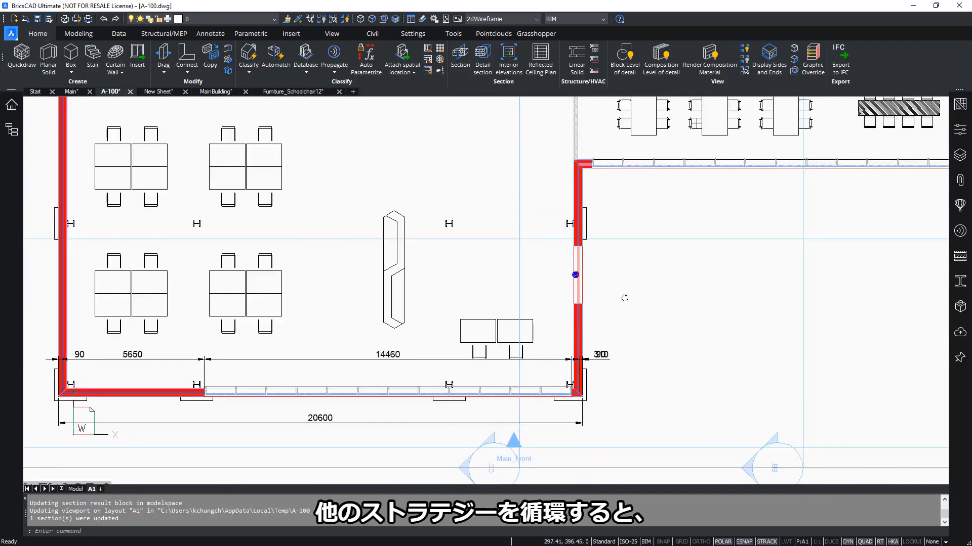
{"action": "mouse_move", "coordinate": [625, 299]}
{"action": "middle_mouse_down"}
{"action": "mouse_move", "coordinate": [673, 332]}
{"action": "mouse_move", "coordinate": [674, 371]}
{"action": "middle_mouse_up"}
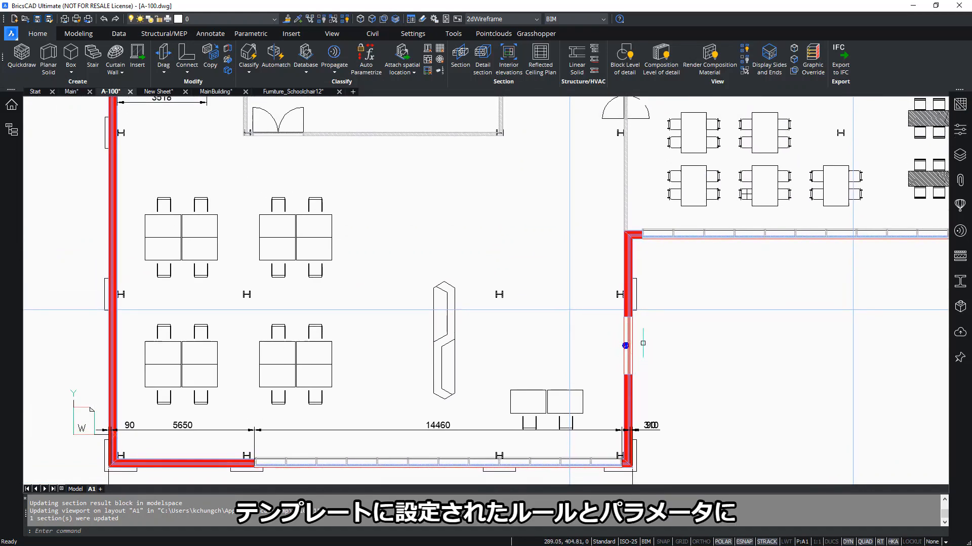
{"action": "scroll", "coordinate": [561, 272], "scroll_direction": "down", "scroll_amount": 3}
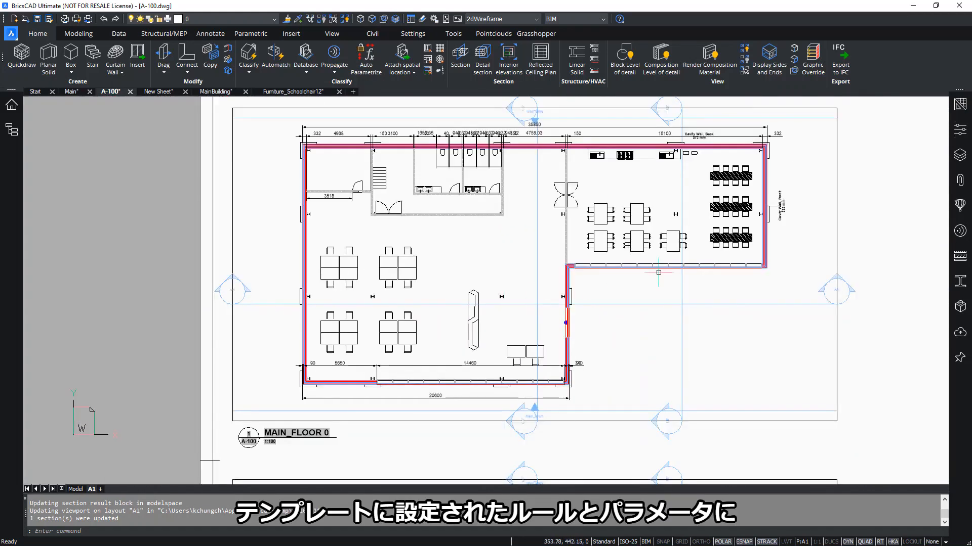
Step: Set the Main_Floor 0 viewport's drawing customization to Insulation Line Strategy and update its section
{"action": "left_click", "coordinate": [726, 283]}
{"action": "left_click", "coordinate": [960, 131]}
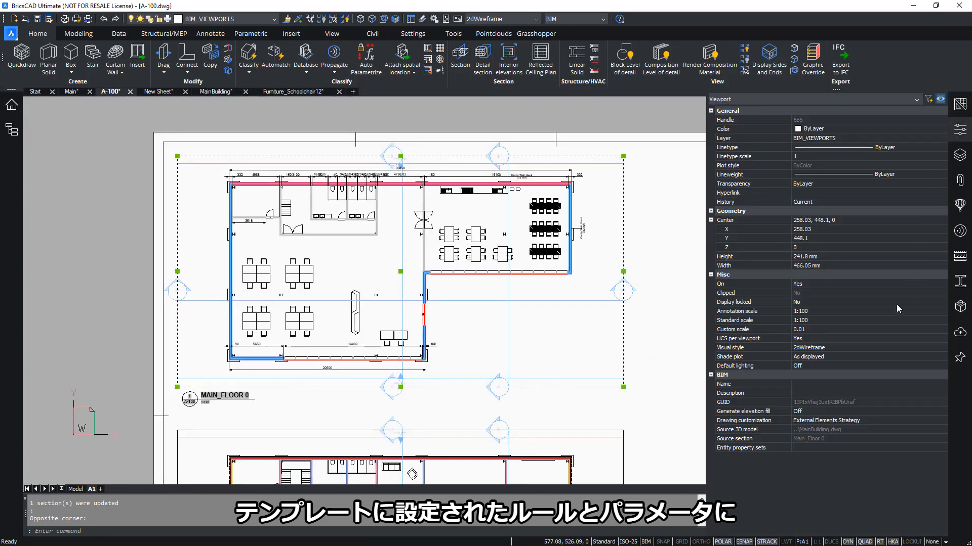
{"action": "left_click", "coordinate": [860, 421]}
{"action": "left_click", "coordinate": [860, 420]}
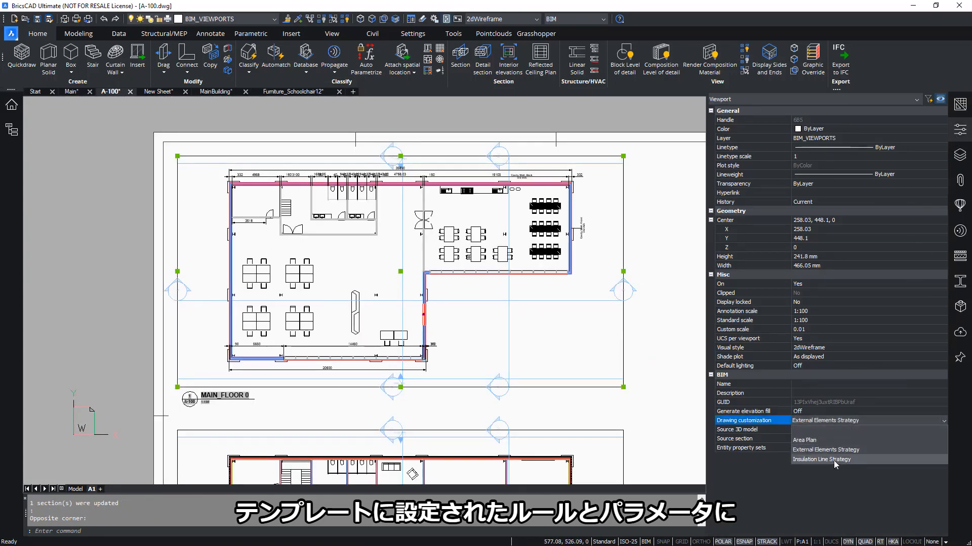
{"action": "left_click", "coordinate": [833, 459]}
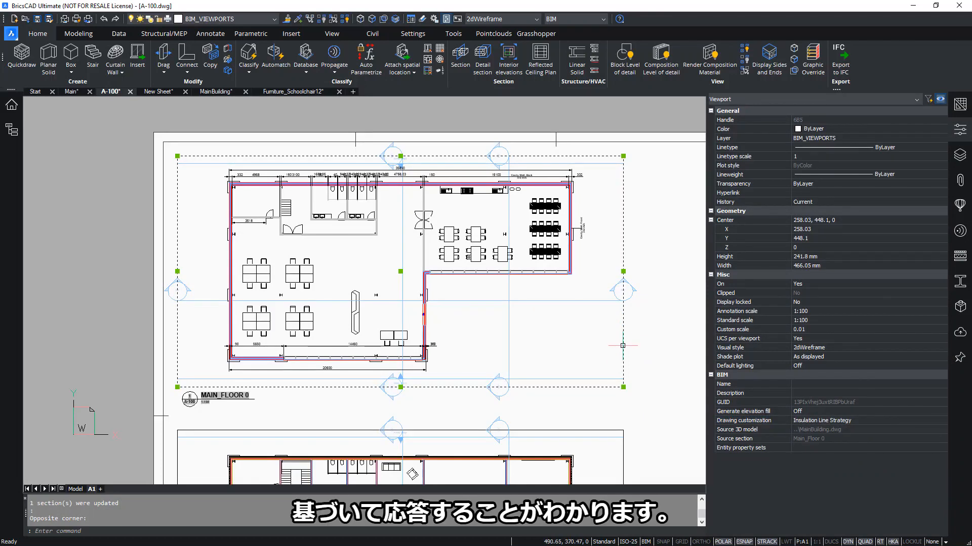
{"action": "key", "text": "Escape"}
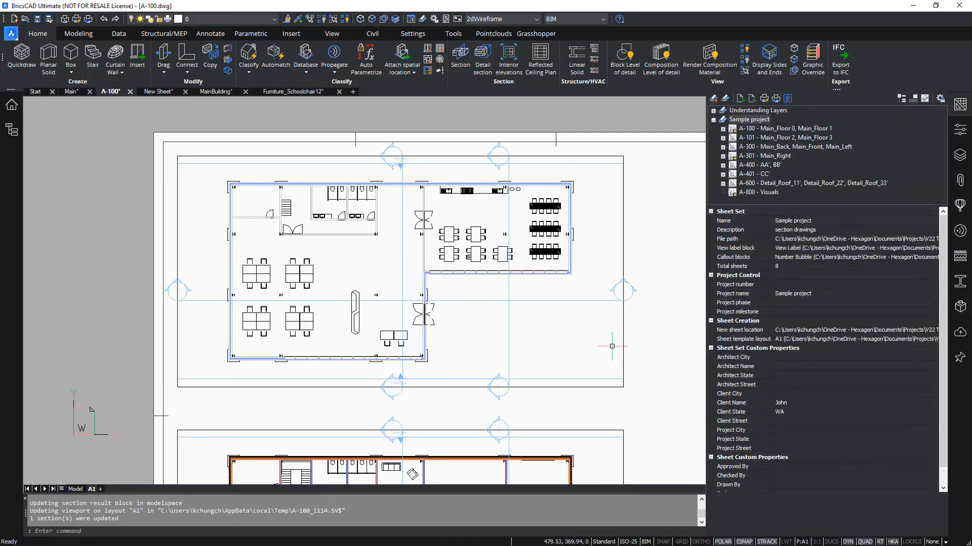
Step: Examine the insulation line along the exterior walls of the Main_Floor 0 plan for continuity
{"action": "scroll", "coordinate": [566, 208], "scroll_direction": "up", "scroll_amount": 6}
{"action": "scroll", "coordinate": [602, 284], "scroll_direction": "up", "scroll_amount": 5}
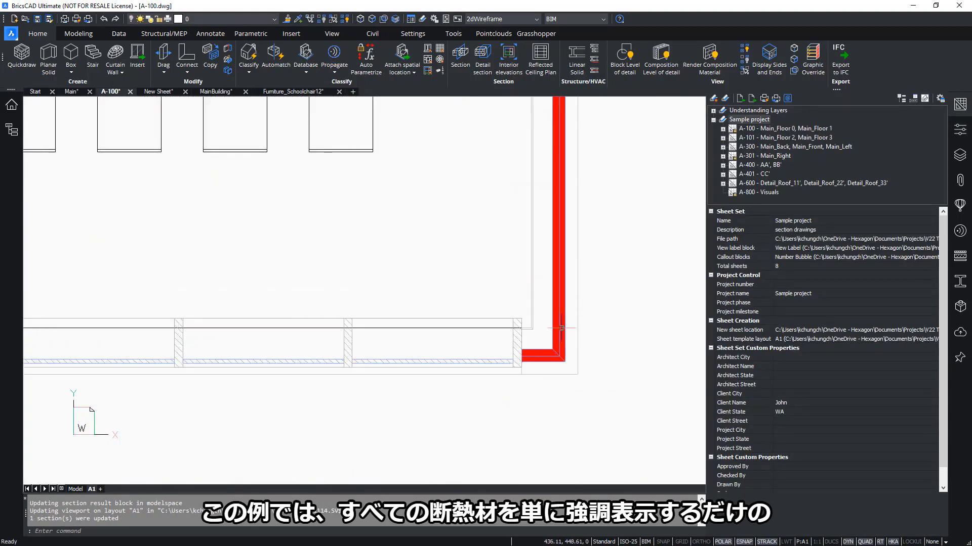
{"action": "left_click", "coordinate": [961, 106]}
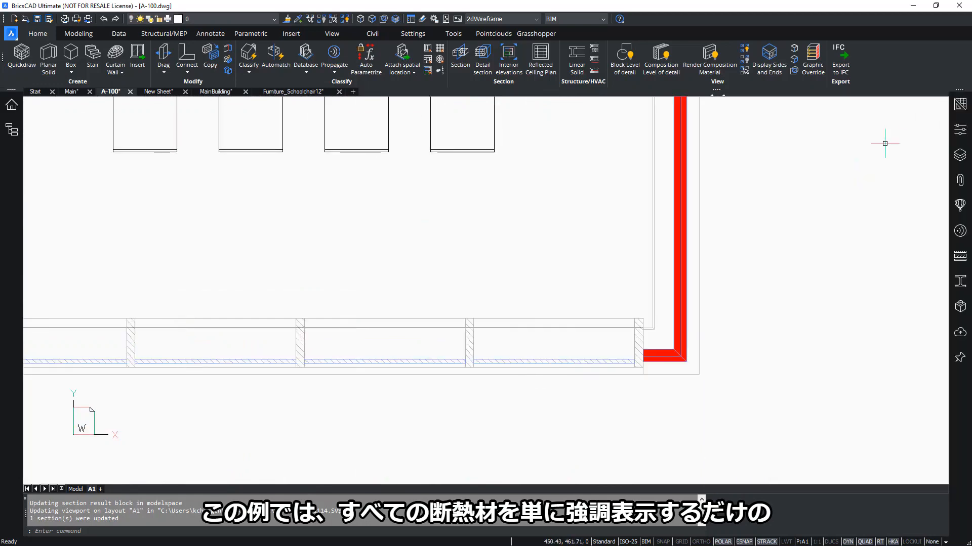
{"action": "scroll", "coordinate": [658, 344], "scroll_direction": "down", "scroll_amount": 6}
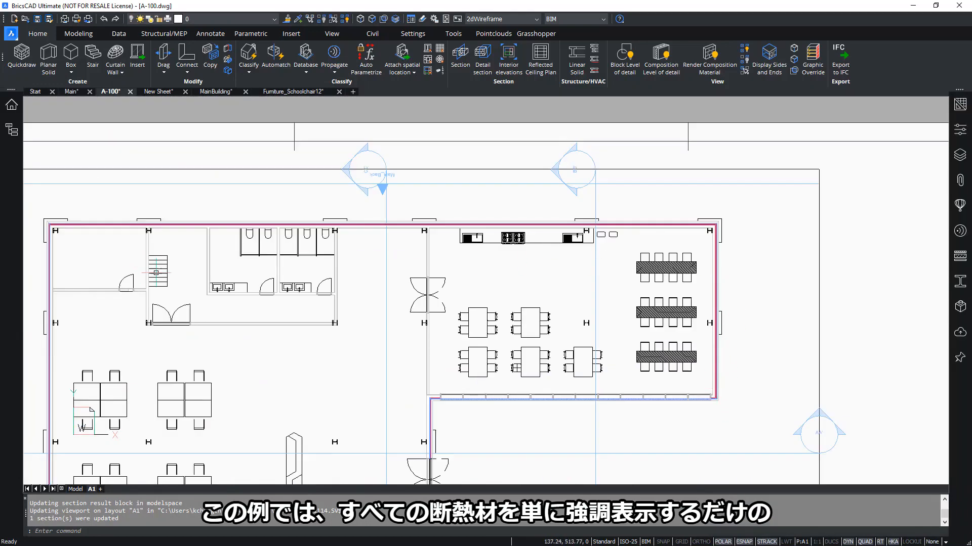
{"action": "scroll", "coordinate": [154, 278], "scroll_direction": "down", "scroll_amount": 3}
{"action": "scroll", "coordinate": [111, 415], "scroll_direction": "up", "scroll_amount": 3}
{"action": "scroll", "coordinate": [226, 449], "scroll_direction": "up", "scroll_amount": 4}
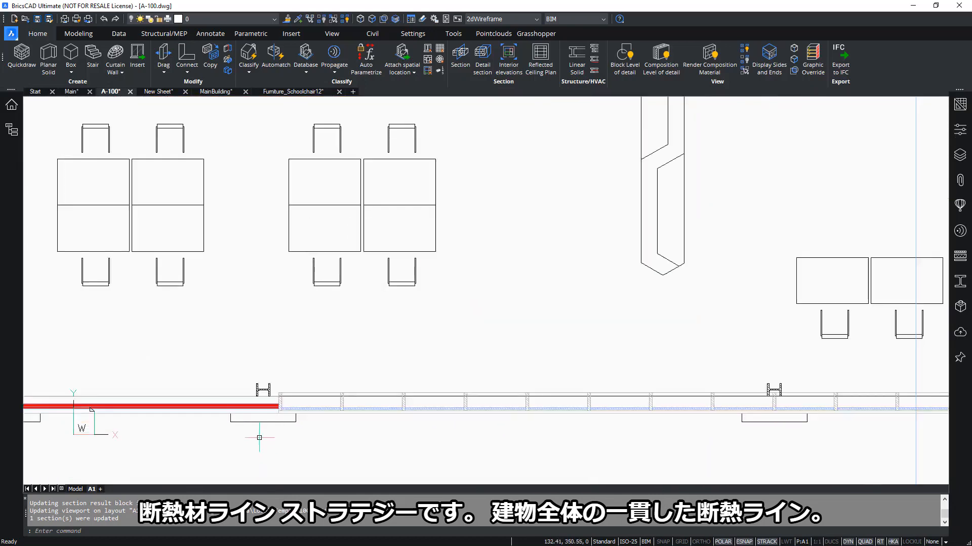
{"action": "scroll", "coordinate": [247, 403], "scroll_direction": "down", "scroll_amount": 5}
{"action": "scroll", "coordinate": [258, 378], "scroll_direction": "up", "scroll_amount": 1}
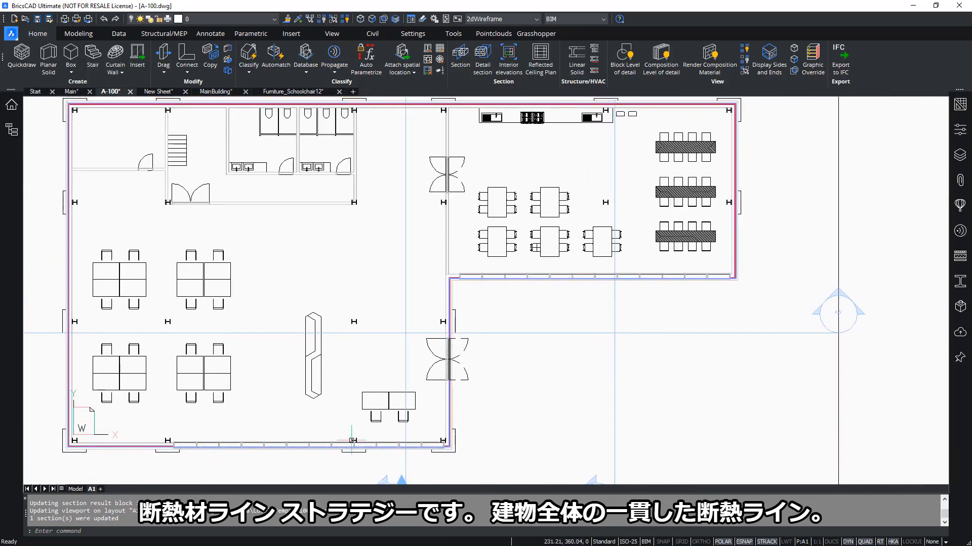
{"action": "scroll", "coordinate": [458, 276], "scroll_direction": "up", "scroll_amount": 3}
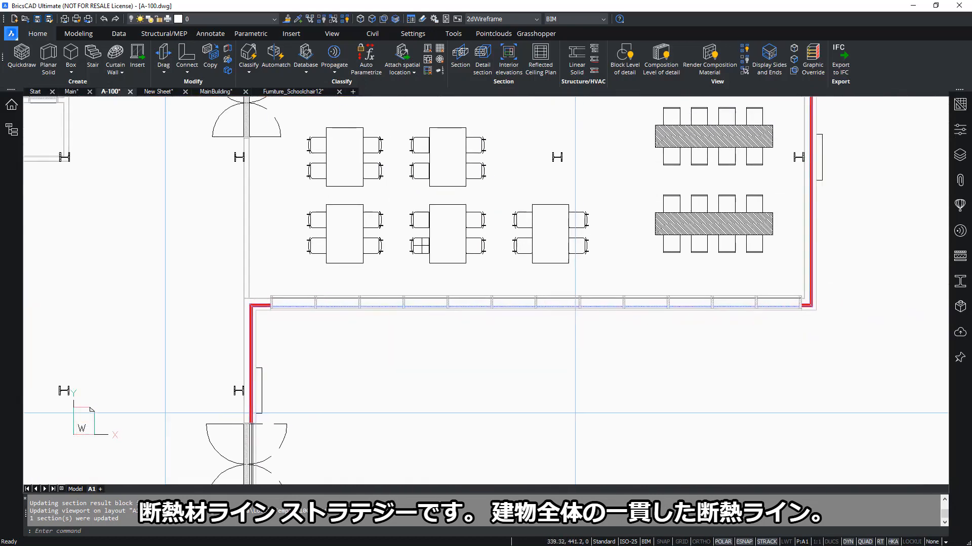
{"action": "scroll", "coordinate": [674, 327], "scroll_direction": "down", "scroll_amount": 4}
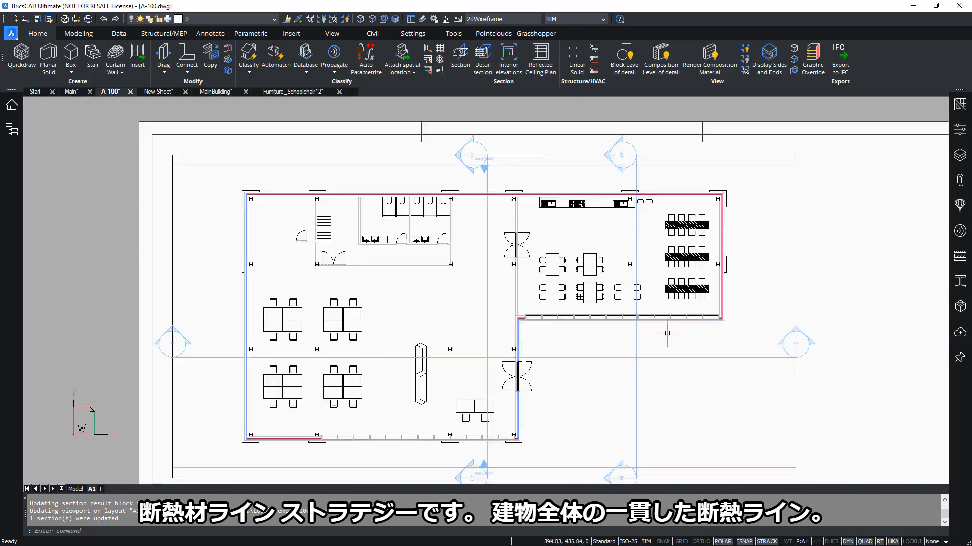
Step: Set the Main_Floor 0 viewport's drawing customization to Area Plan and update its section
{"action": "left_click", "coordinate": [816, 390]}
{"action": "left_click", "coordinate": [757, 423]}
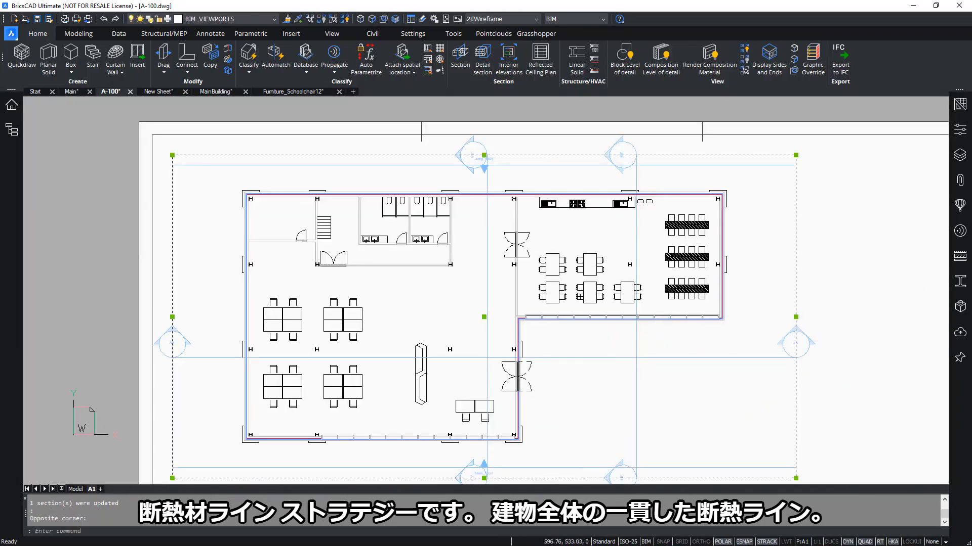
{"action": "left_click", "coordinate": [960, 129]}
{"action": "left_click", "coordinate": [852, 421]}
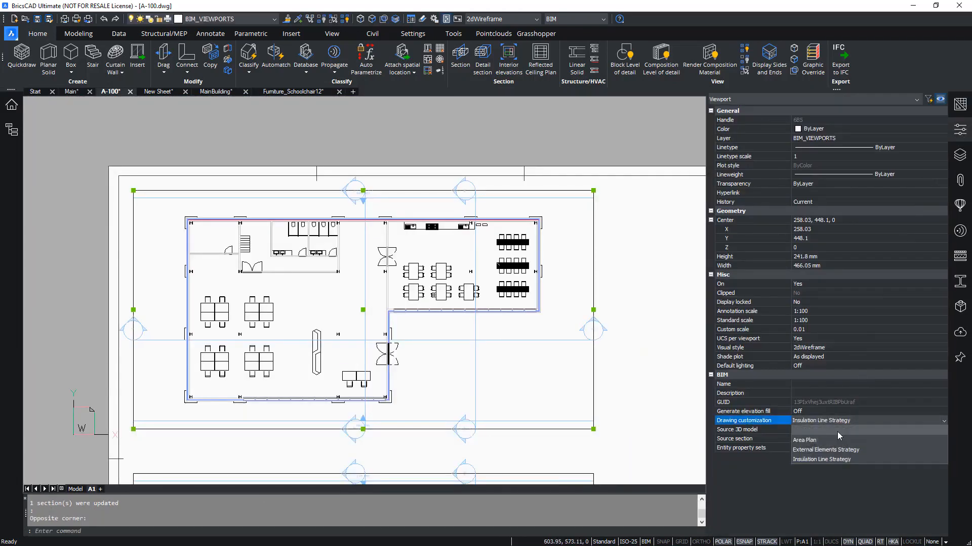
{"action": "left_click", "coordinate": [814, 441]}
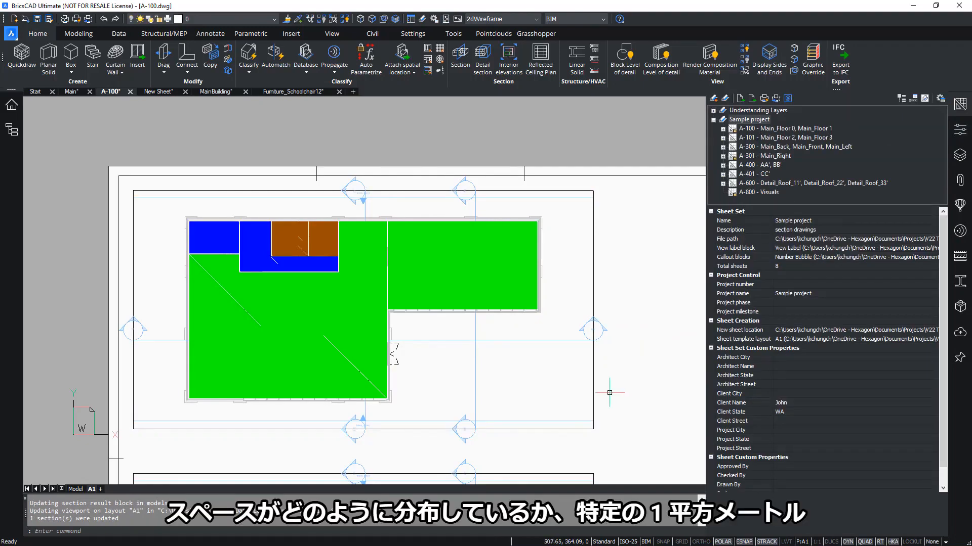
Step: Examine the coloured space hatches of the Main_Floor 0 area plan up close and across the whole floor
{"action": "scroll", "coordinate": [253, 308], "scroll_direction": "up", "scroll_amount": 2}
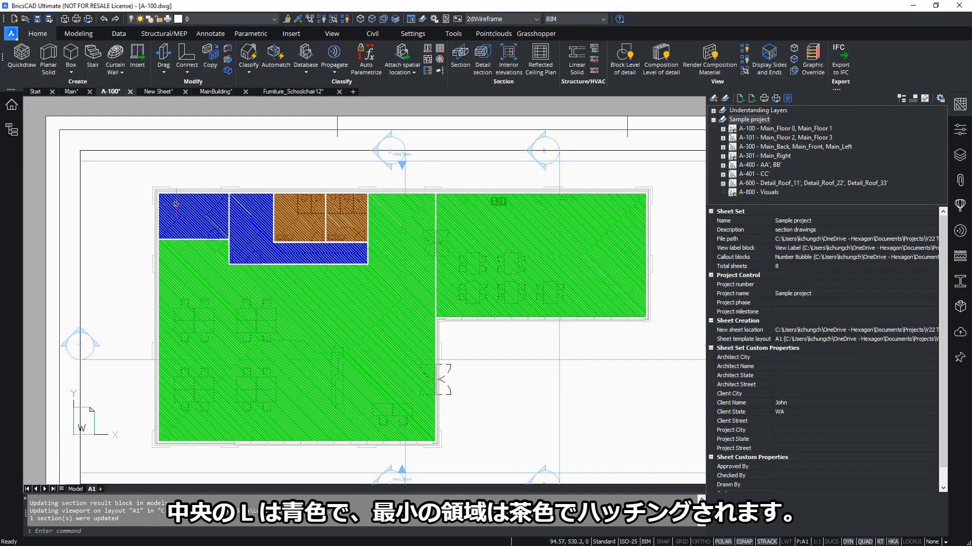
{"action": "scroll", "coordinate": [320, 262], "scroll_direction": "up", "scroll_amount": 5}
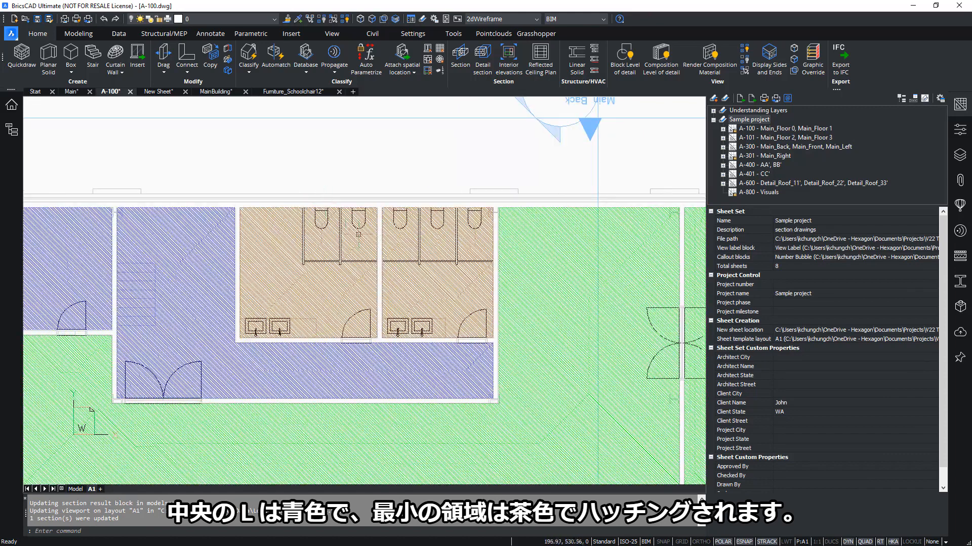
{"action": "scroll", "coordinate": [276, 239], "scroll_direction": "down", "scroll_amount": 3}
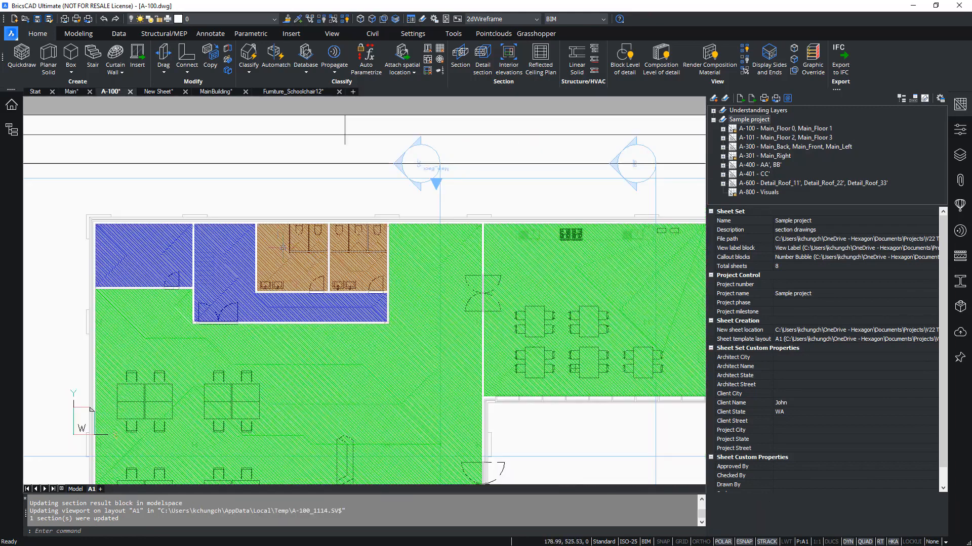
{"action": "scroll", "coordinate": [286, 247], "scroll_direction": "down", "scroll_amount": 3}
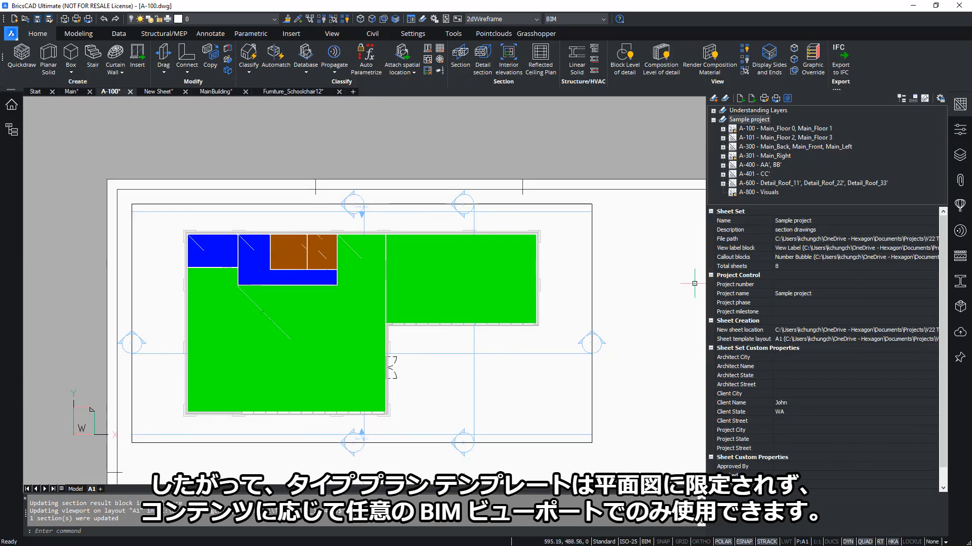
{"action": "left_click", "coordinate": [960, 130]}
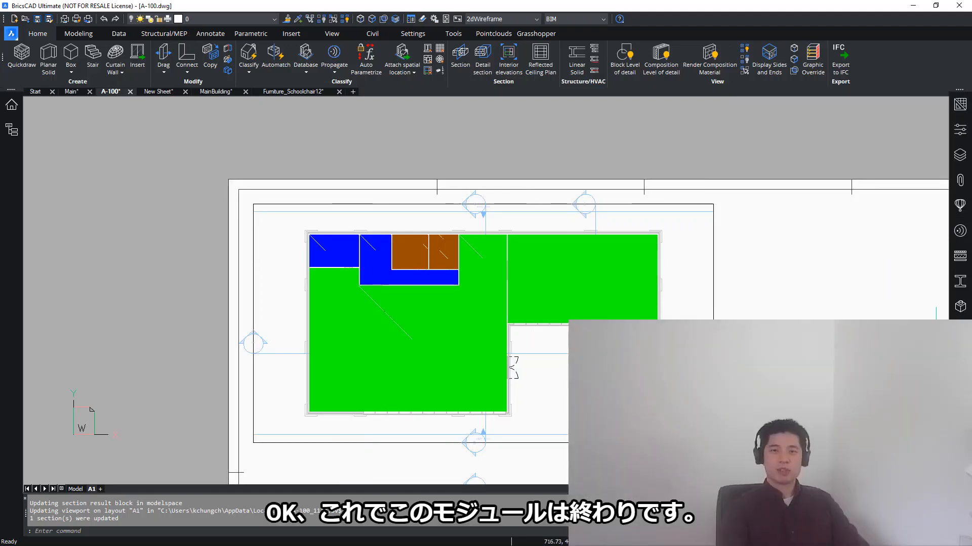
{"action": "type", "text": "z"}
{"action": "key", "text": "Return"}
{"action": "type", "text": "e"}
{"action": "key", "text": "Return"}
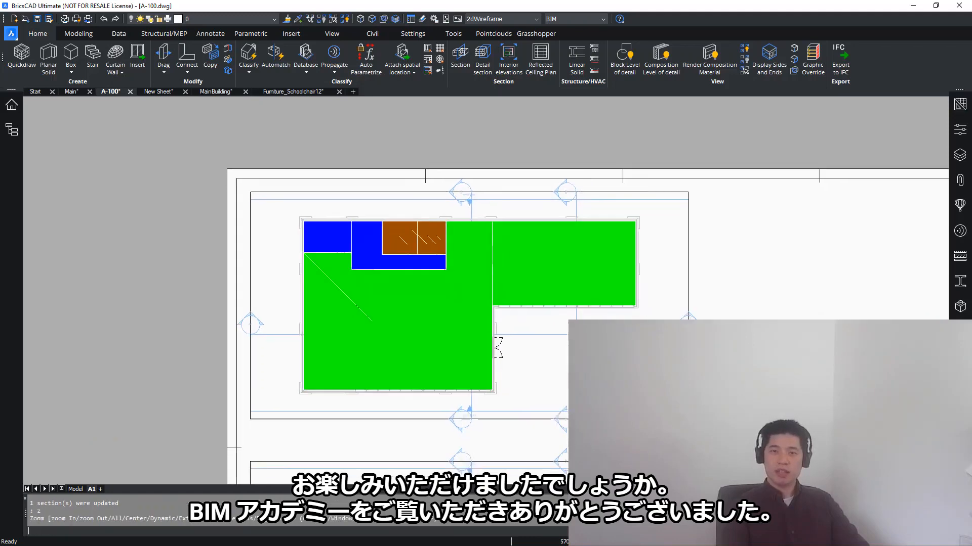